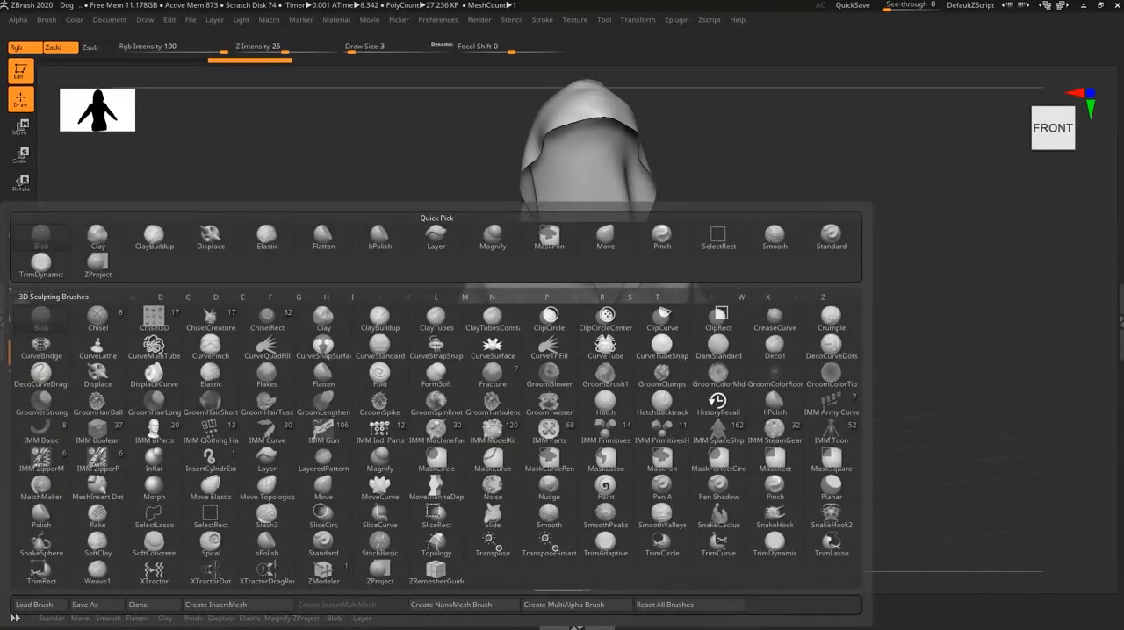
- Load the Insert_Zipper_Begin mesh brush from the Zipper folder of the LightBox brush library
key("x")
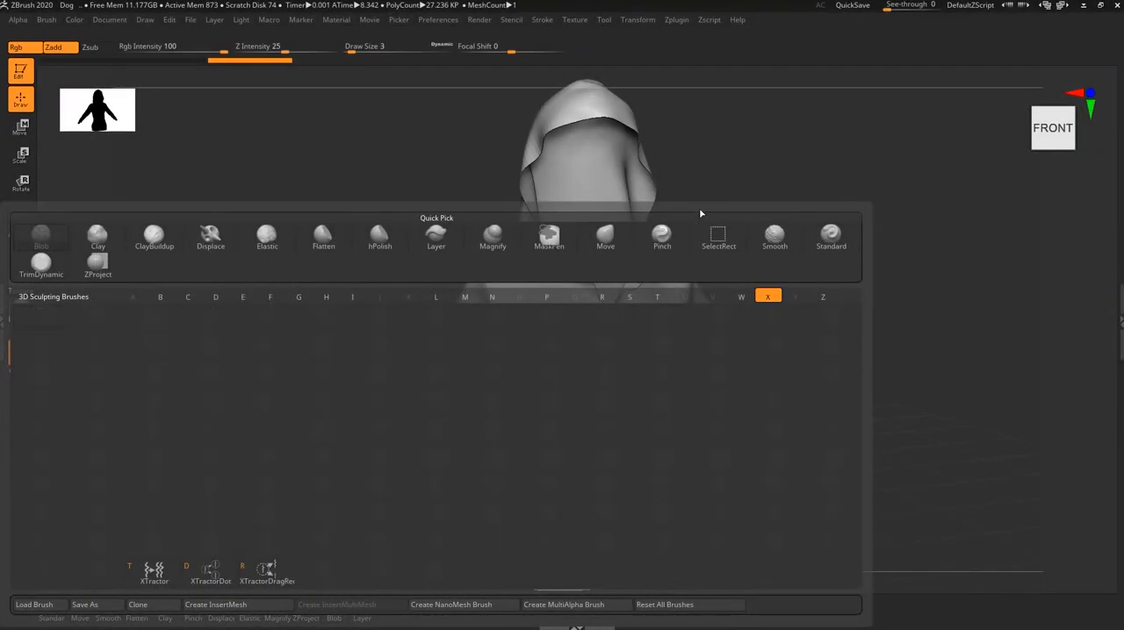
key("comma")
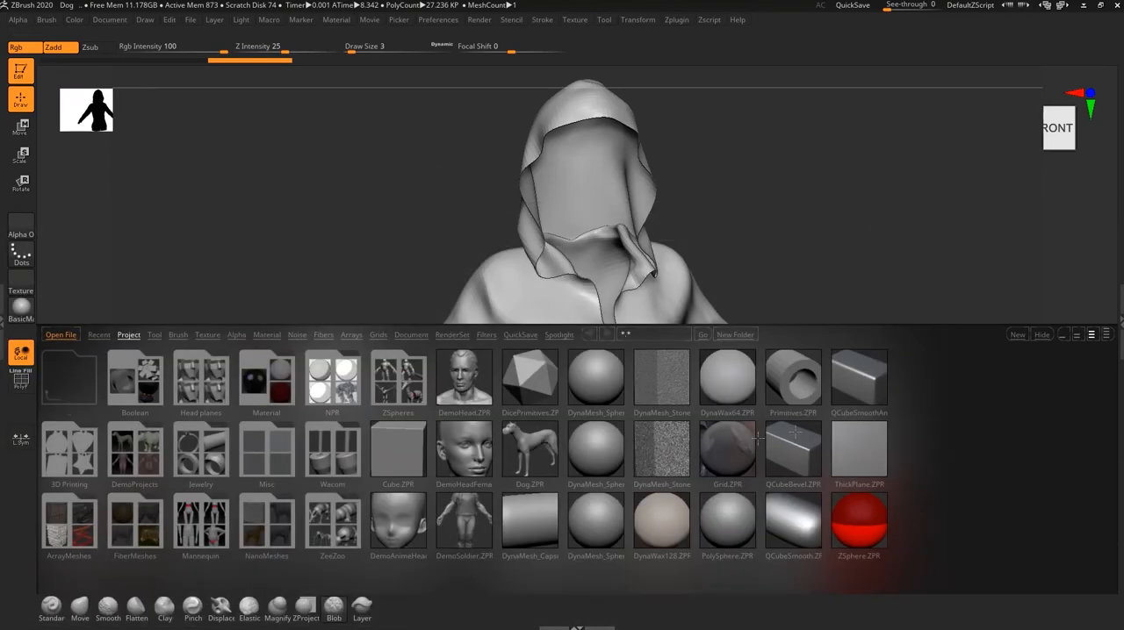
left_click(186, 335)
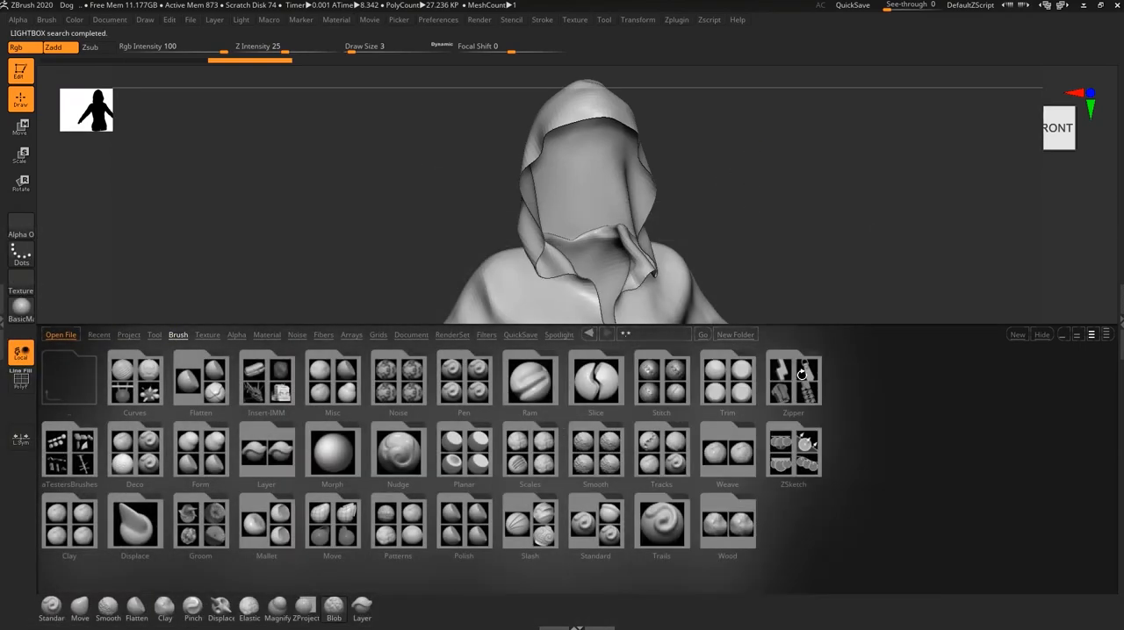
double_click(801, 375)
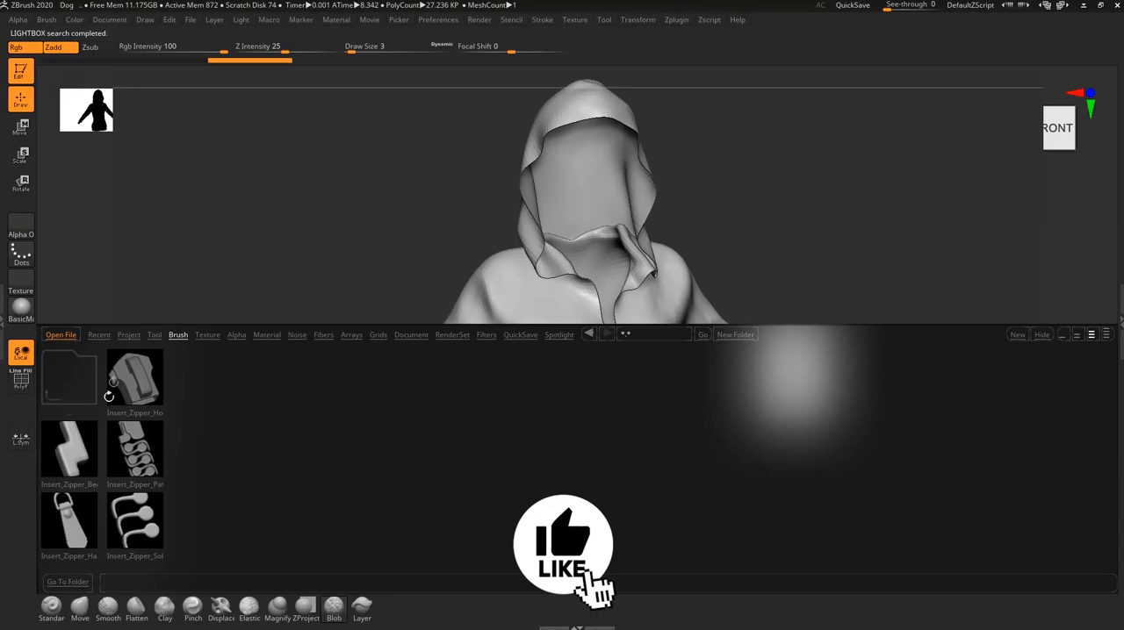
double_click(72, 457)
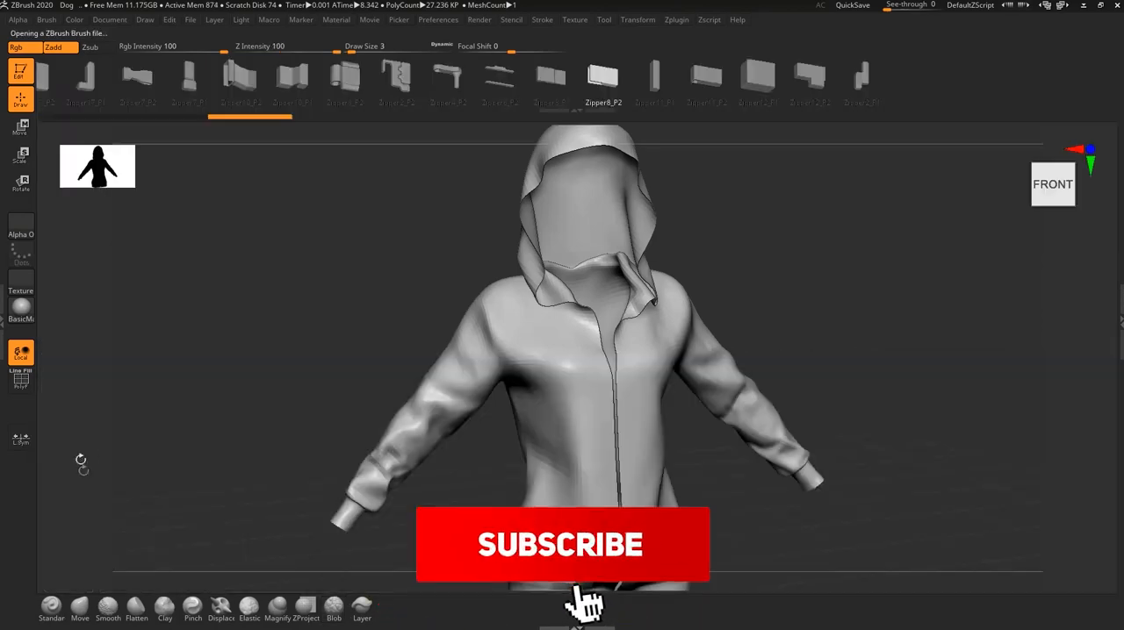
- Replace the Standard brush on the custom brush shelf with the Insert_Zipper_Begin mesh brush
left_click(53, 611)
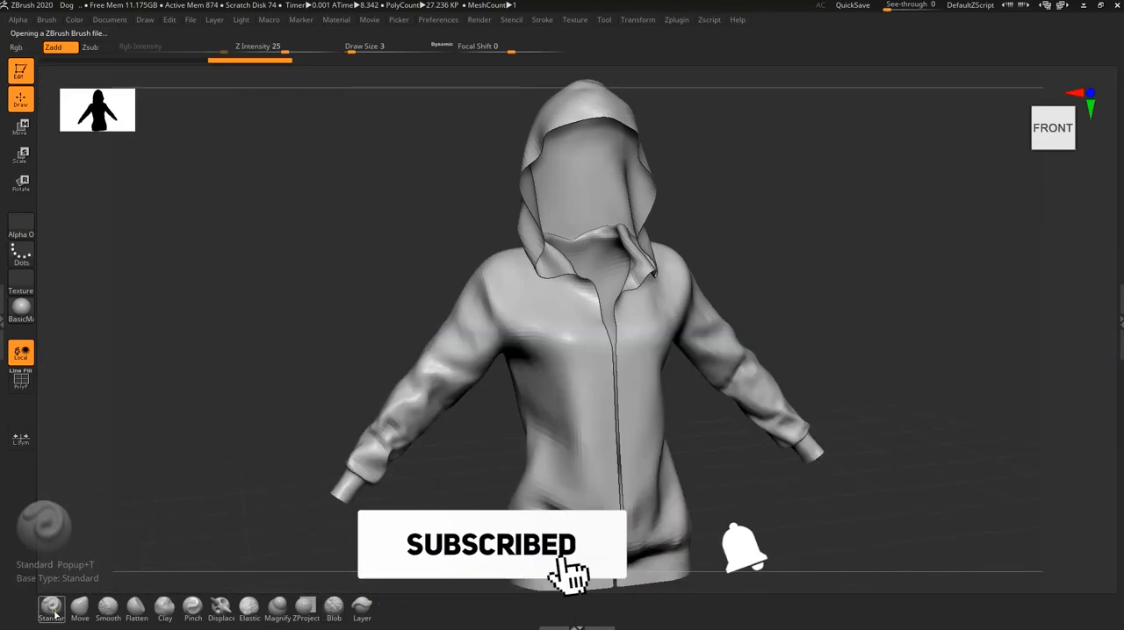
left_click(55, 614)
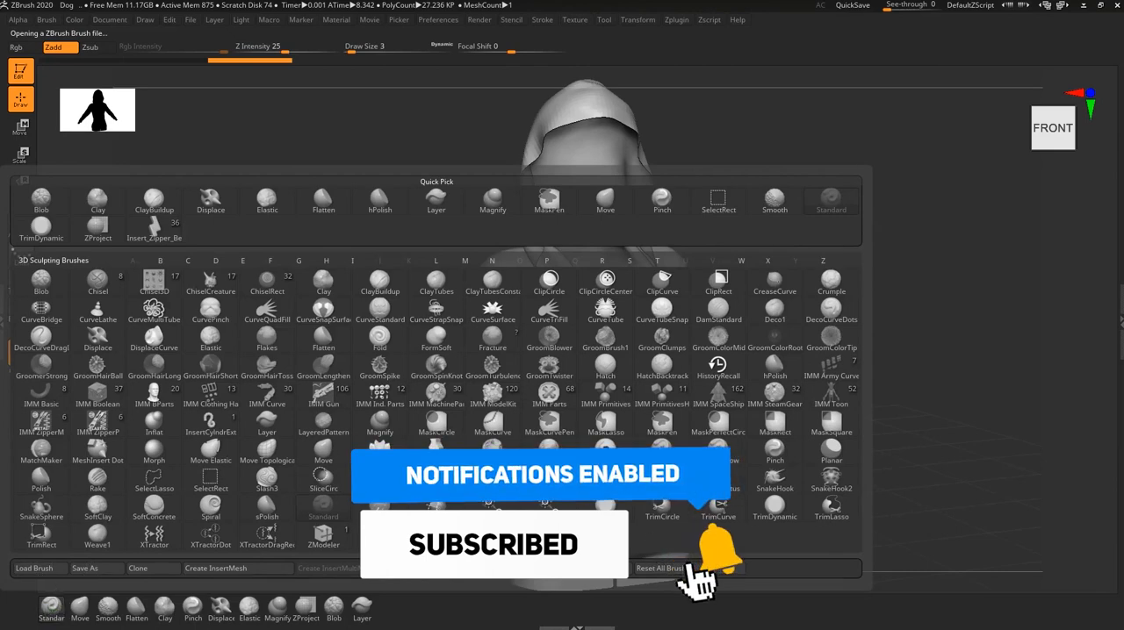
left_click(452, 511)
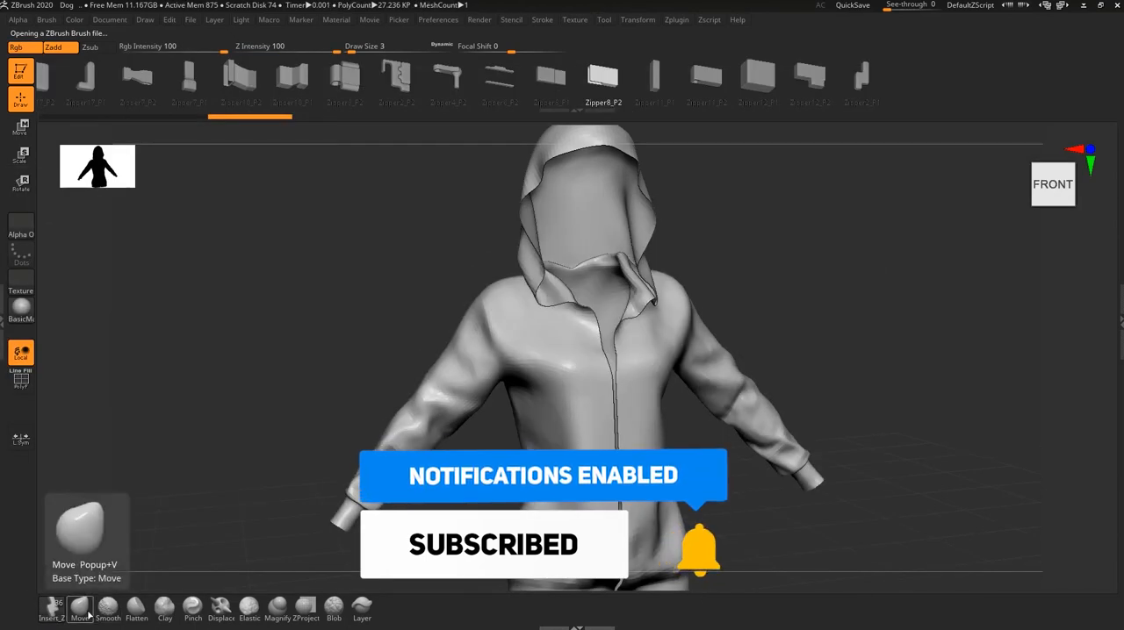
key("b")
left_click(396, 549)
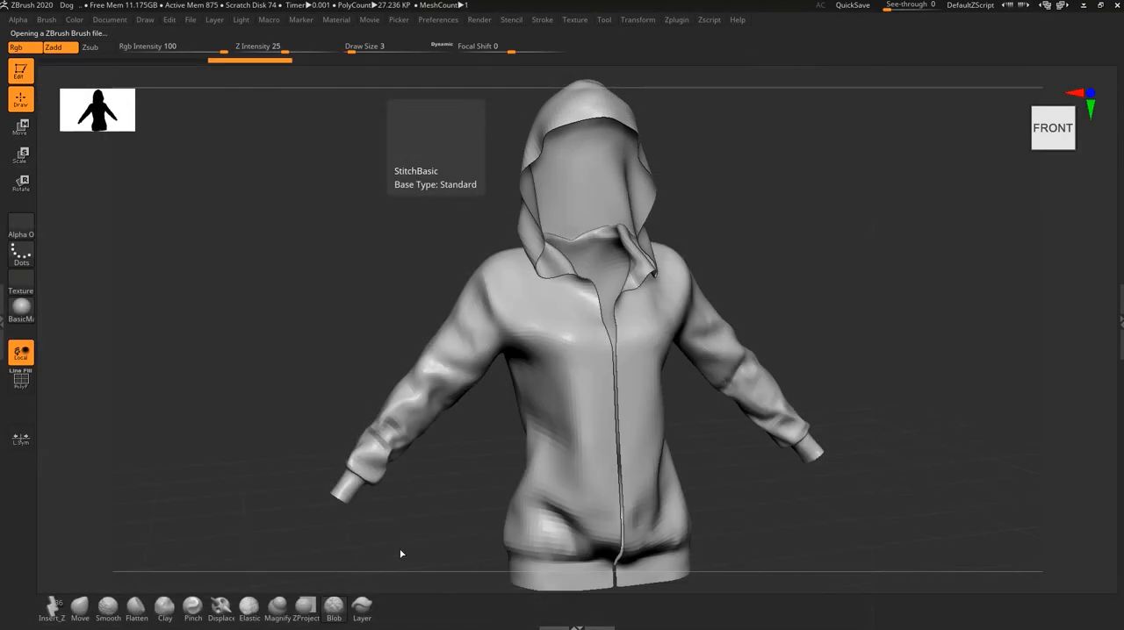
- Load the remaining zipper insert brushes from the Zipper folder: the handle, Insert_Zipper_Sol, Insert_Zipper_Path and Insert_Zipper_Hoders
key("comma")
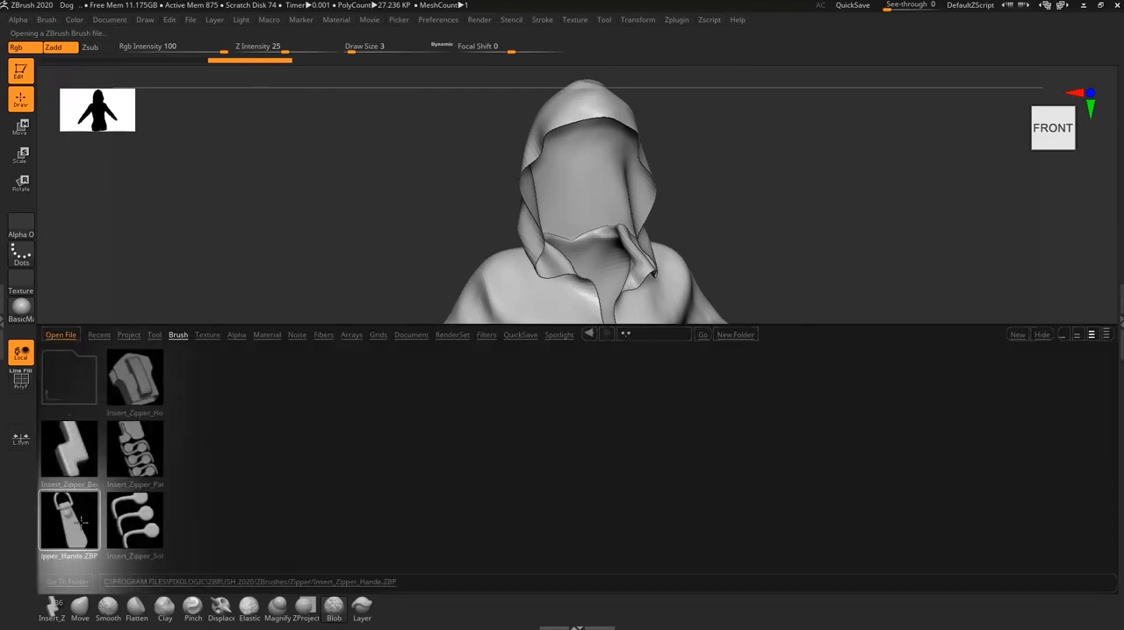
double_click(145, 494)
key("comma")
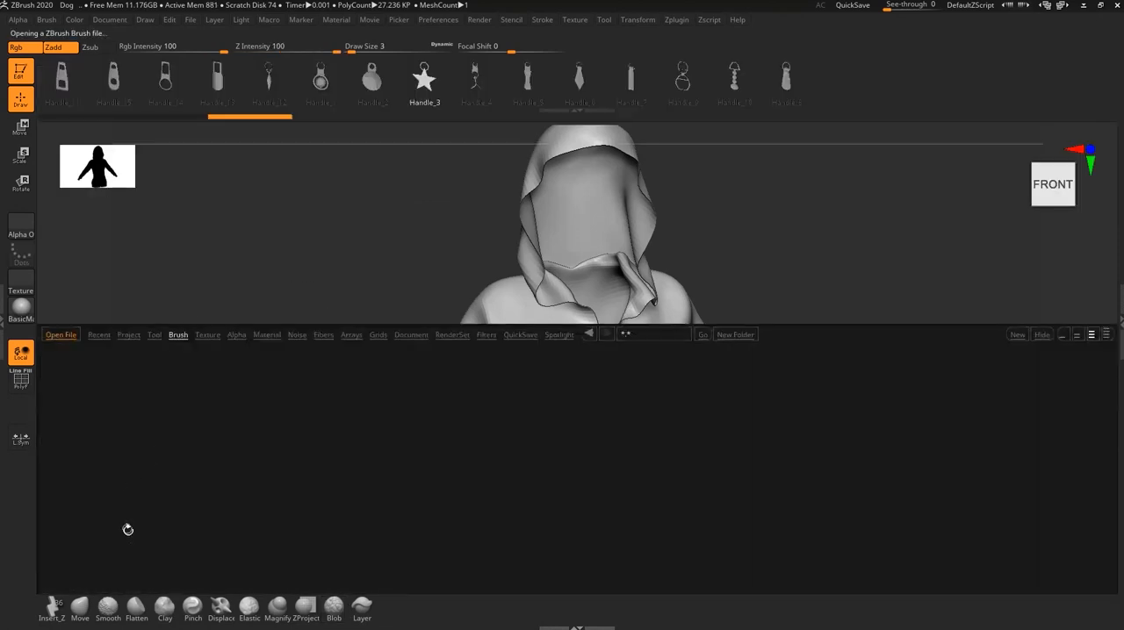
double_click(171, 516)
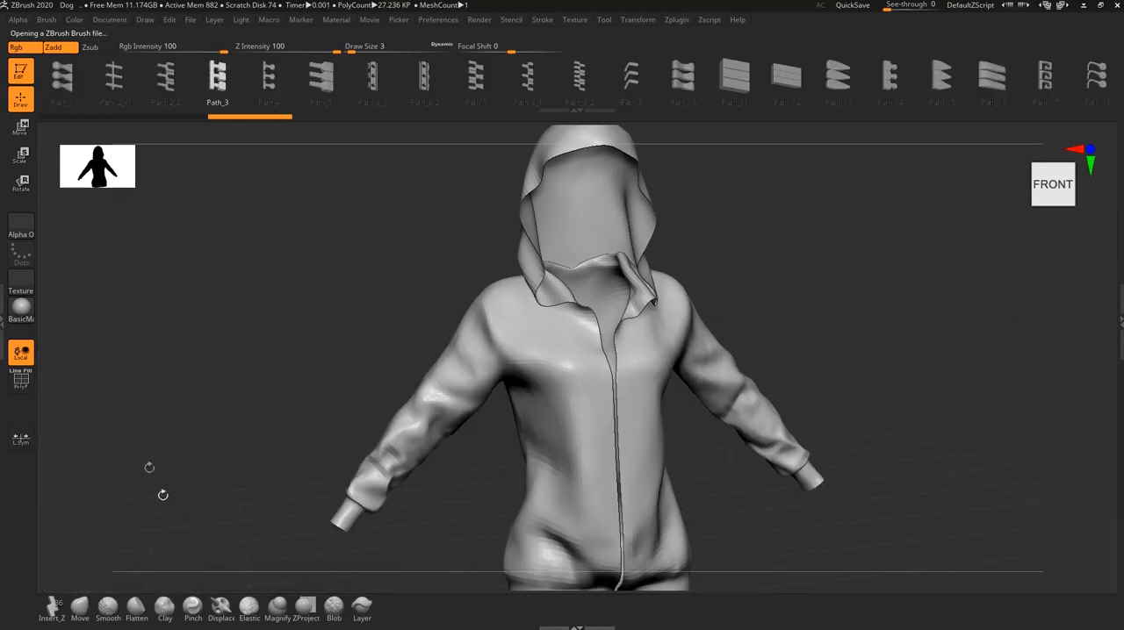
key("comma")
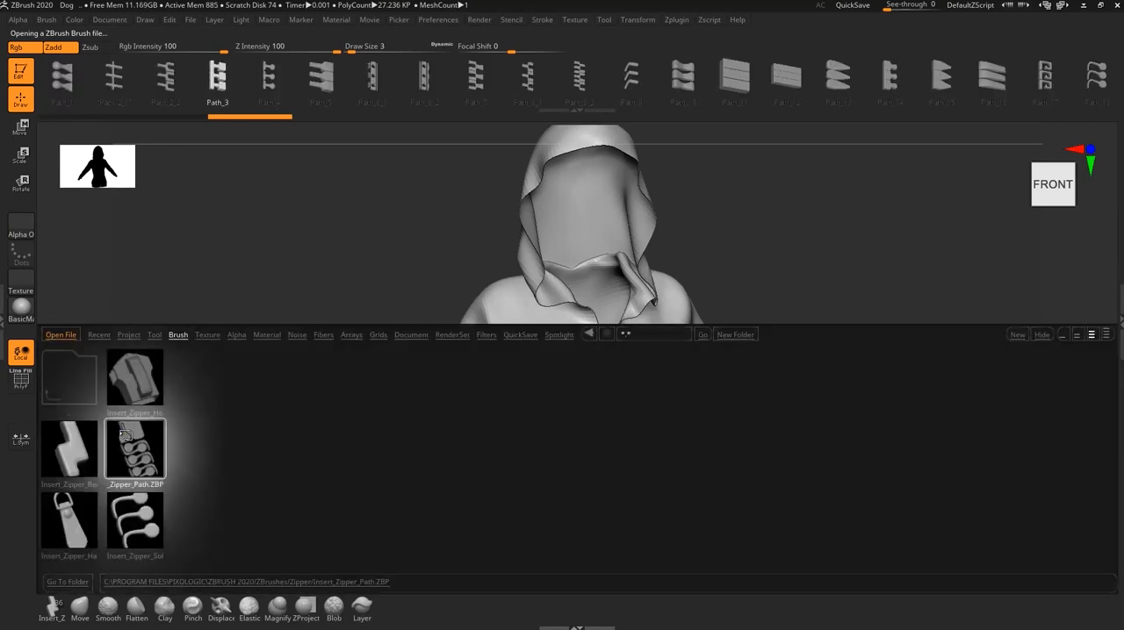
double_click(127, 442)
key("comma")
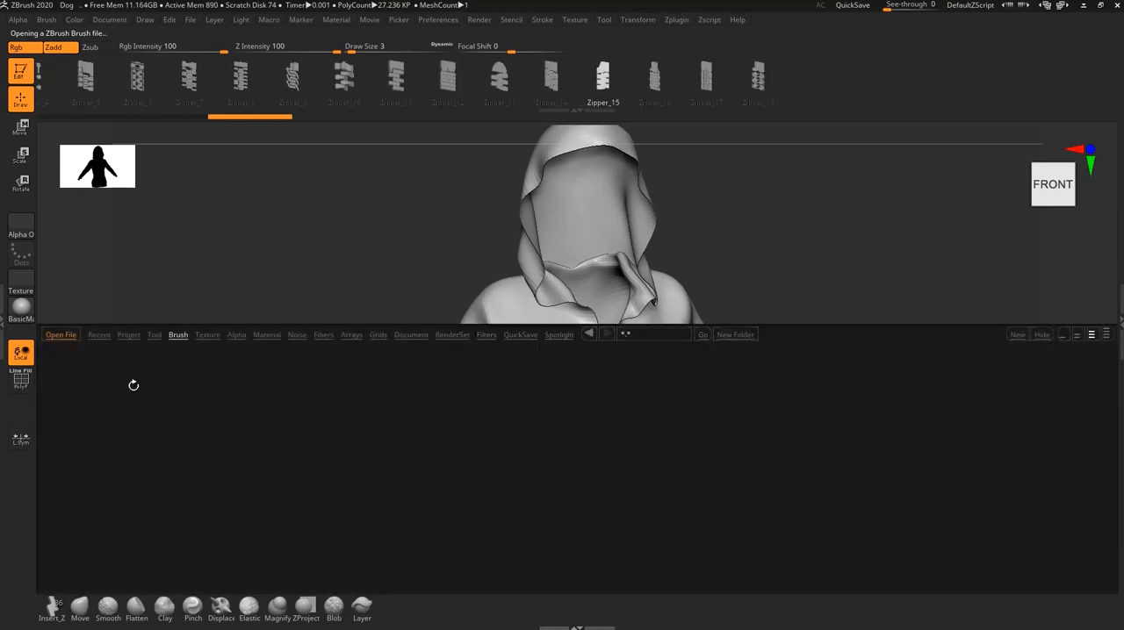
double_click(133, 386)
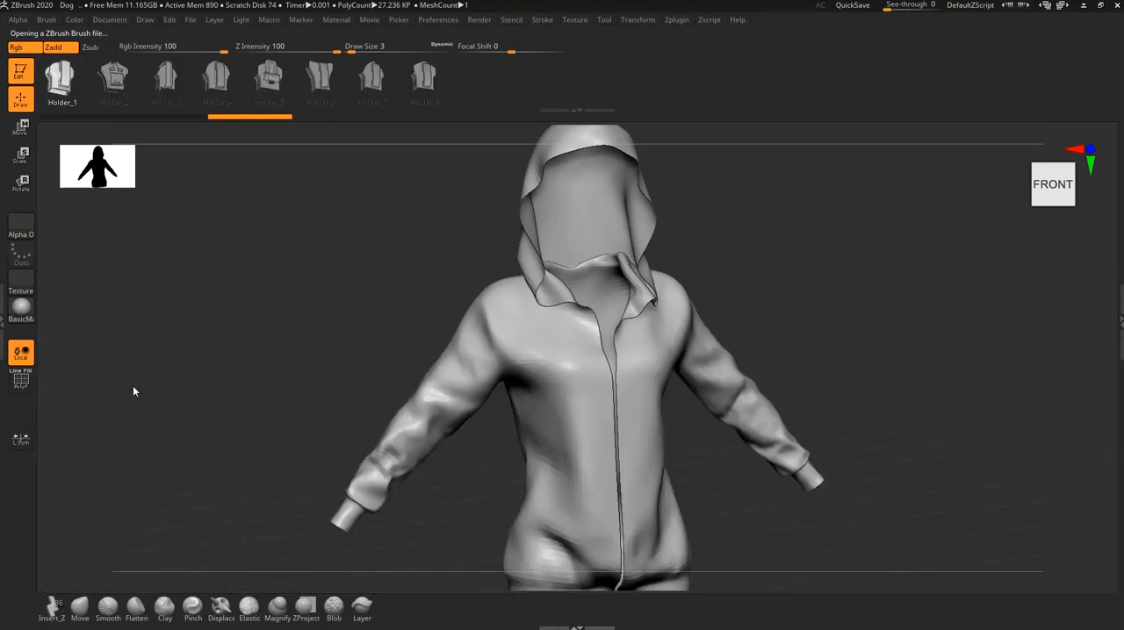
- Replace the Move brush on the custom brush shelf with the zipper handle insert brush
key("b")
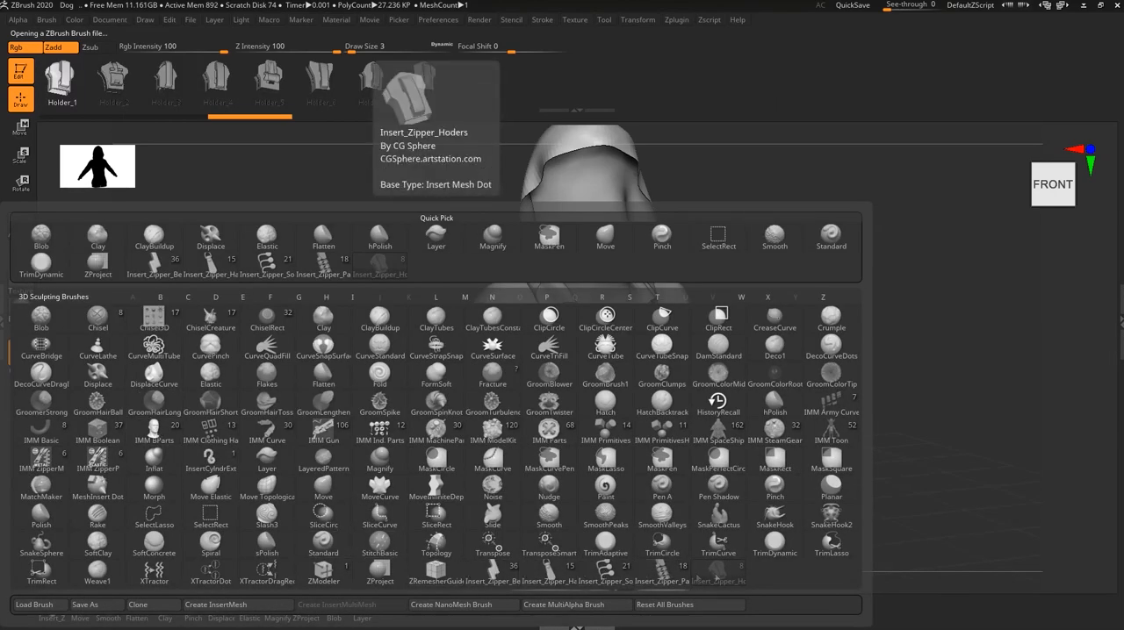
left_click(322, 545)
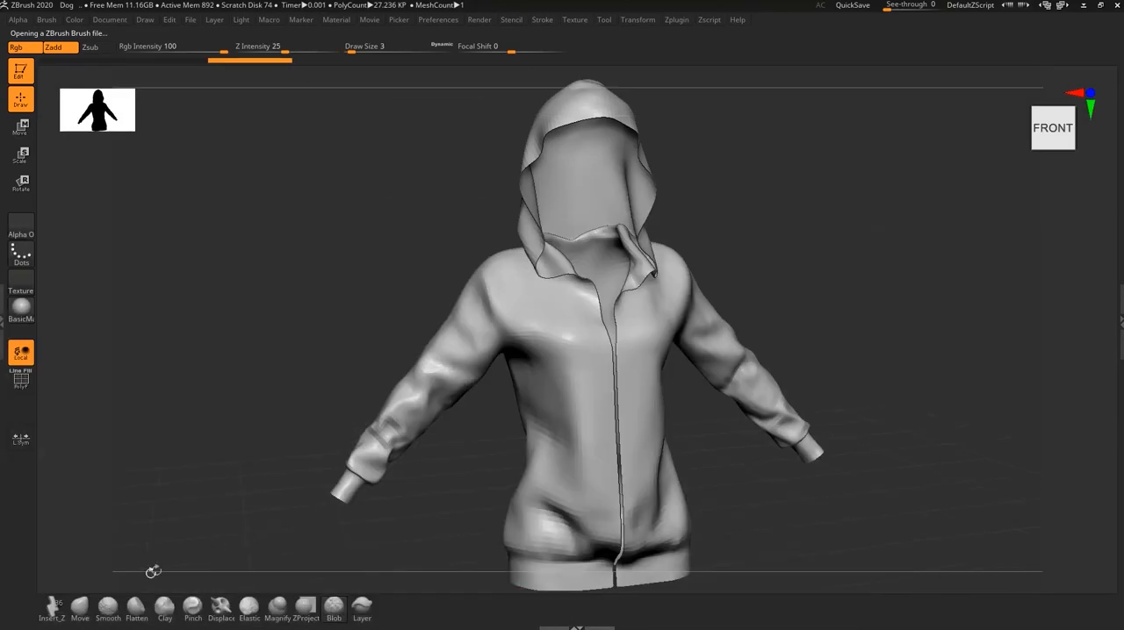
left_click(79, 608)
key("b")
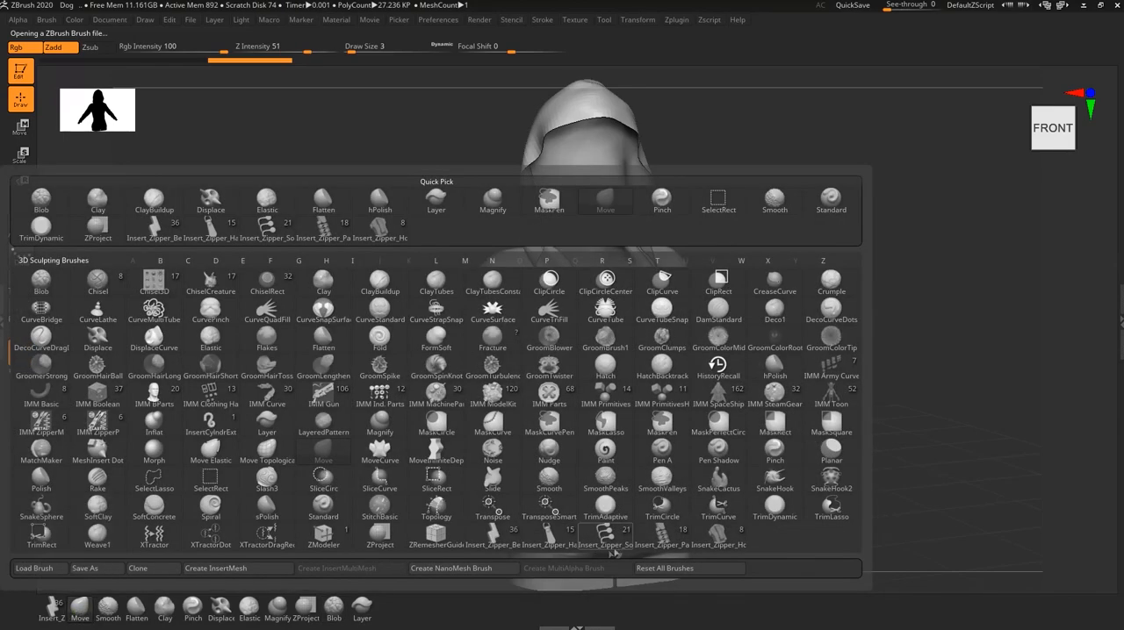
left_click(549, 534)
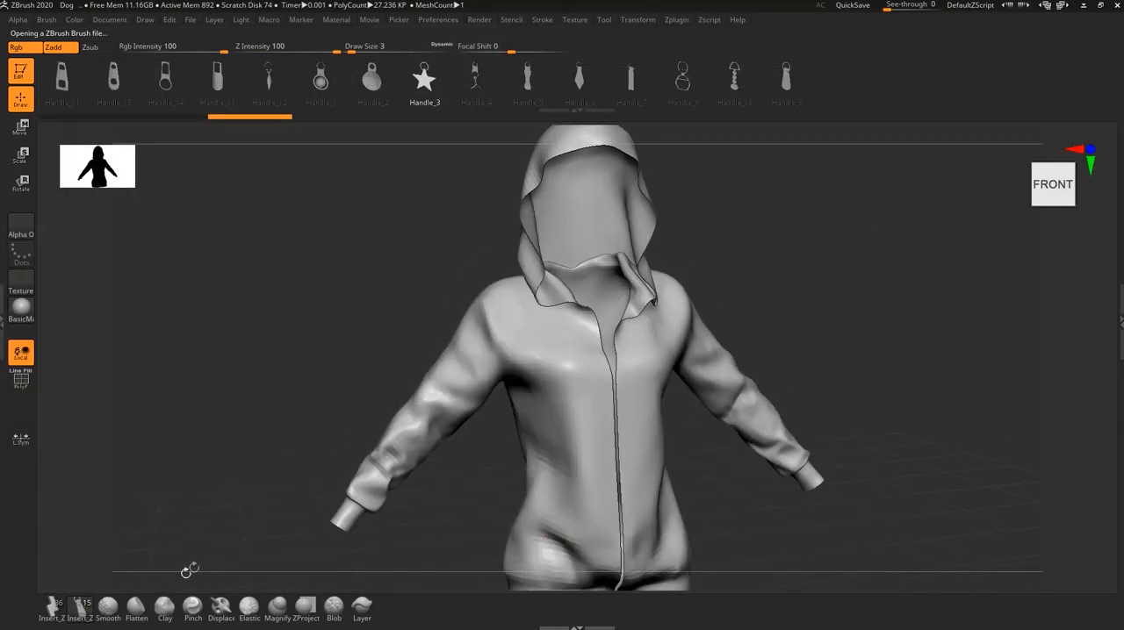
- Replace the Flatten brush on the custom brush shelf with the Insert_Zipper_Sol brush
left_click(136, 618)
key("b")
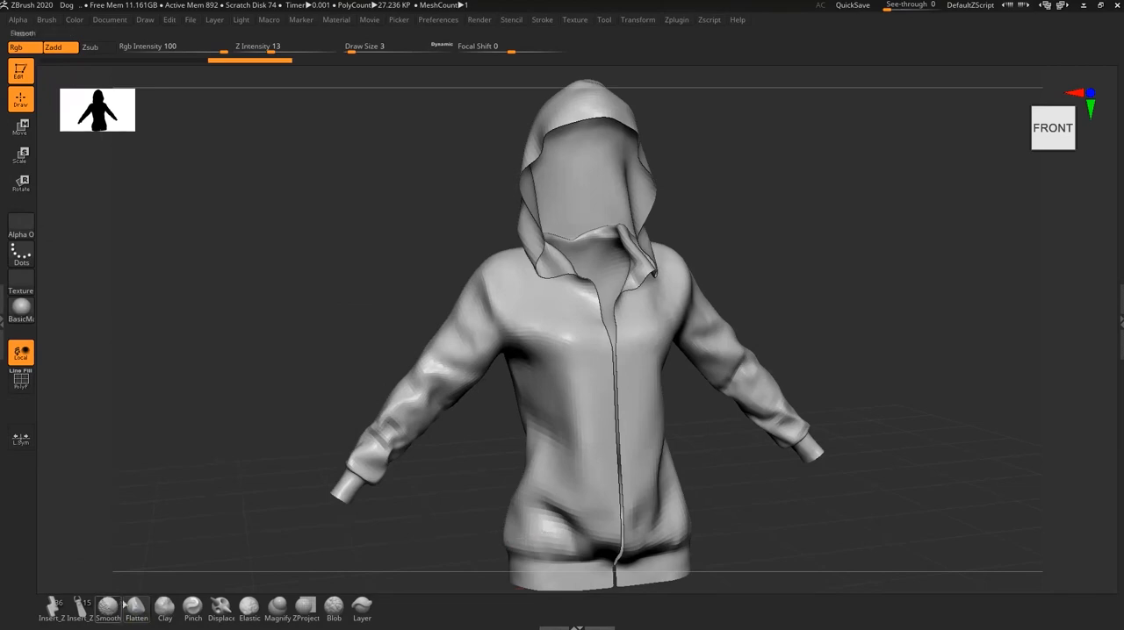
left_click(137, 607)
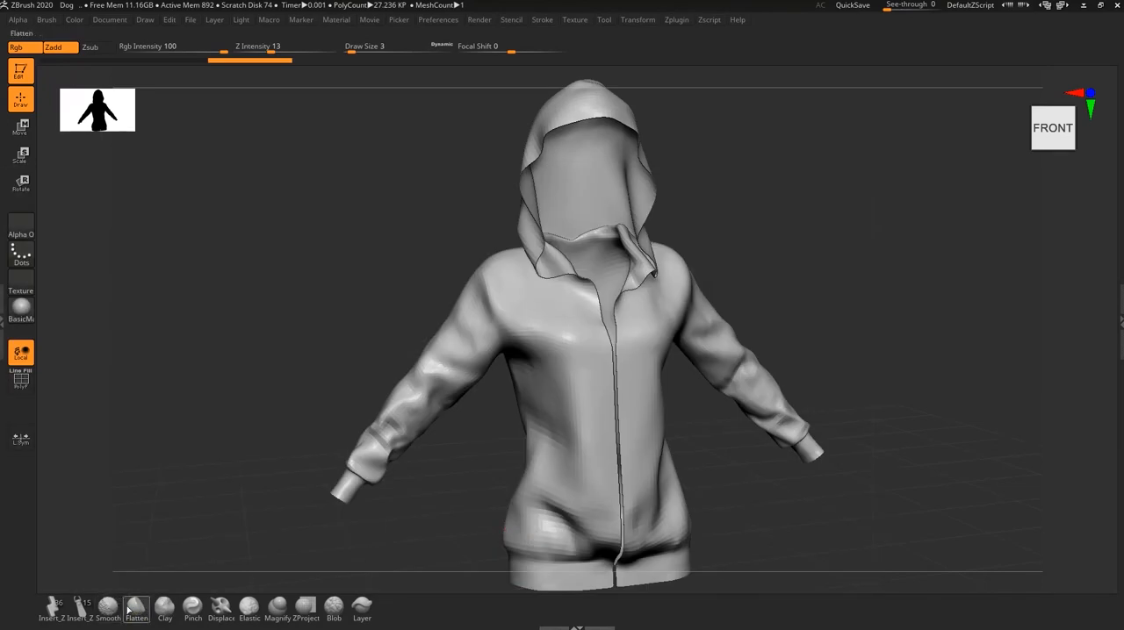
left_click(129, 608)
left_click(606, 533)
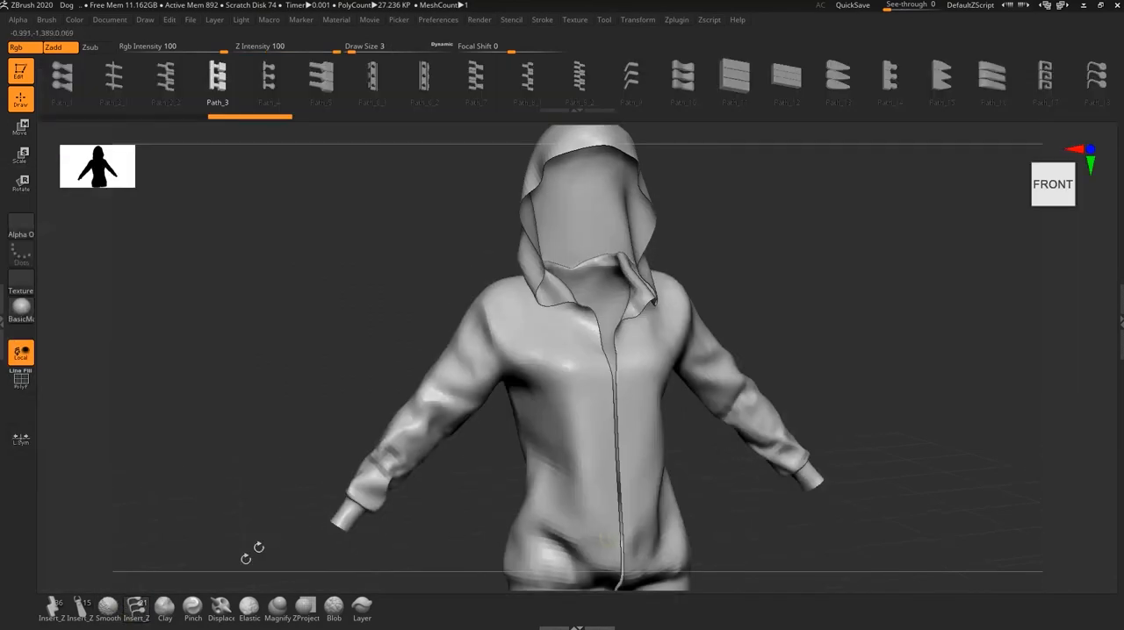
- Replace the Clay and Pinch brushes on the custom brush shelf with Insert_Zipper_Path and Insert_Zipper_Hoders respectively
left_click(164, 606)
key("b")
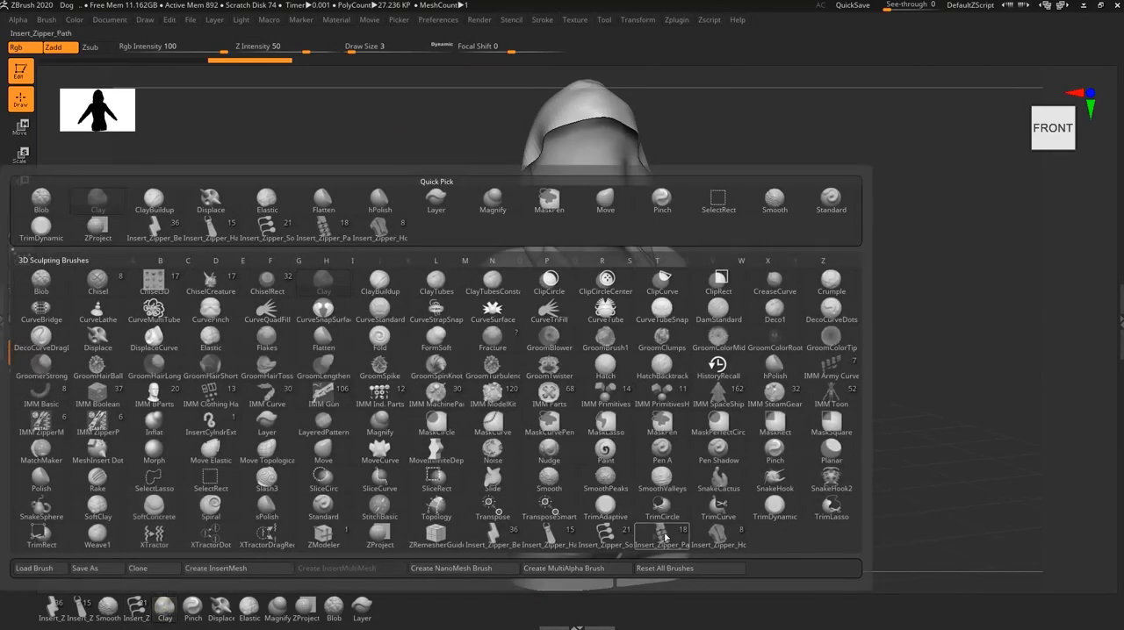
left_click(664, 535)
left_click(192, 606)
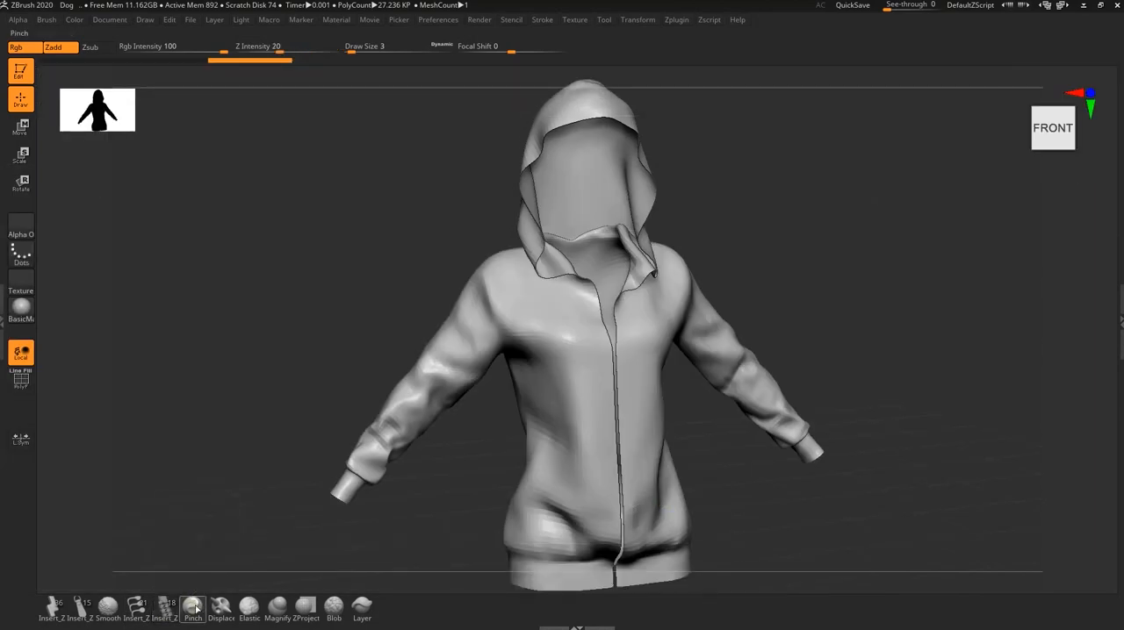
key("b")
left_click(683, 531)
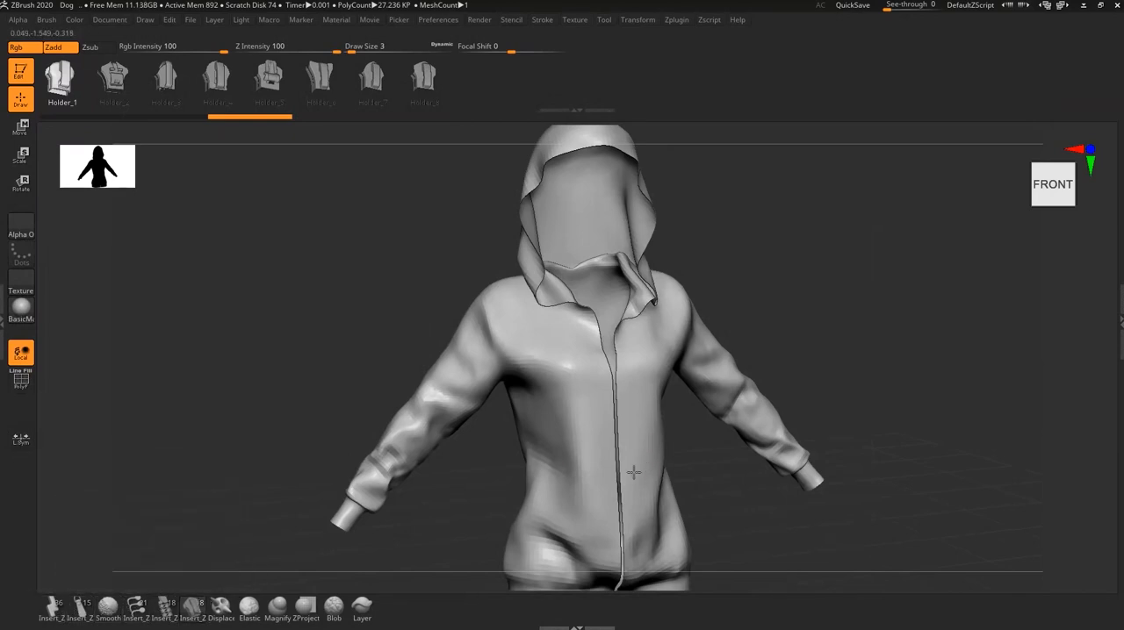
- Select the Insert_Zipper_Path brush for work on the jacket's front opening at the hem
right_click_drag(634, 472, 585, 369, "alt")
right_click_drag(608, 456, 607, 488, "ctrl")
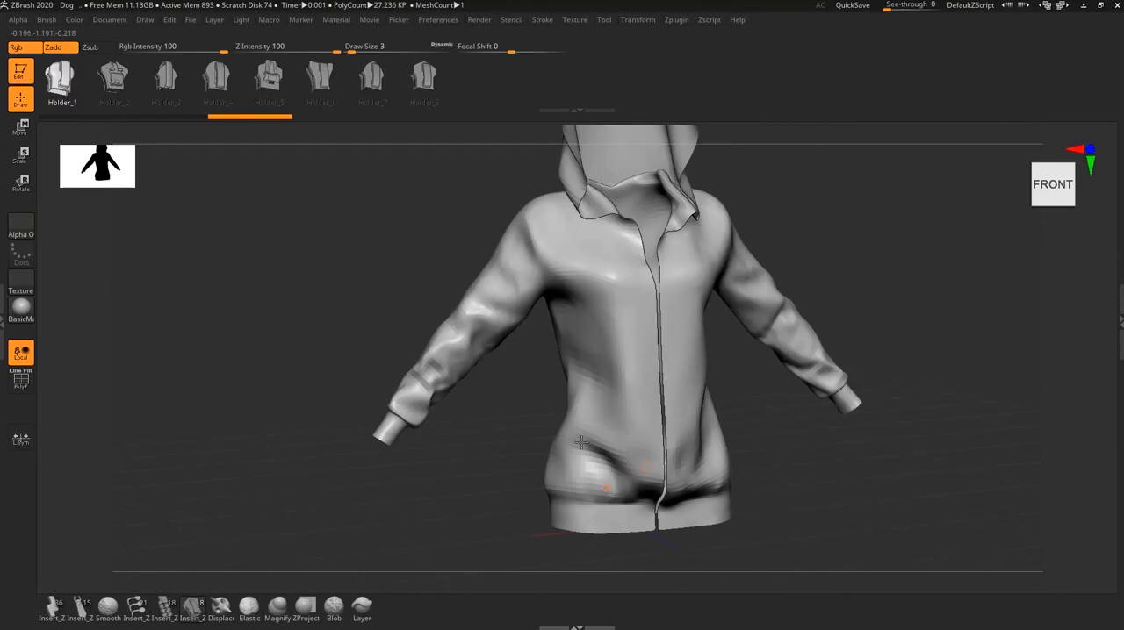
right_click_drag(581, 442, 503, 376, "alt")
right_click_drag(562, 263, 592, 323, "ctrl")
right_click_drag(614, 372, 681, 446, "alt")
key("Tab")
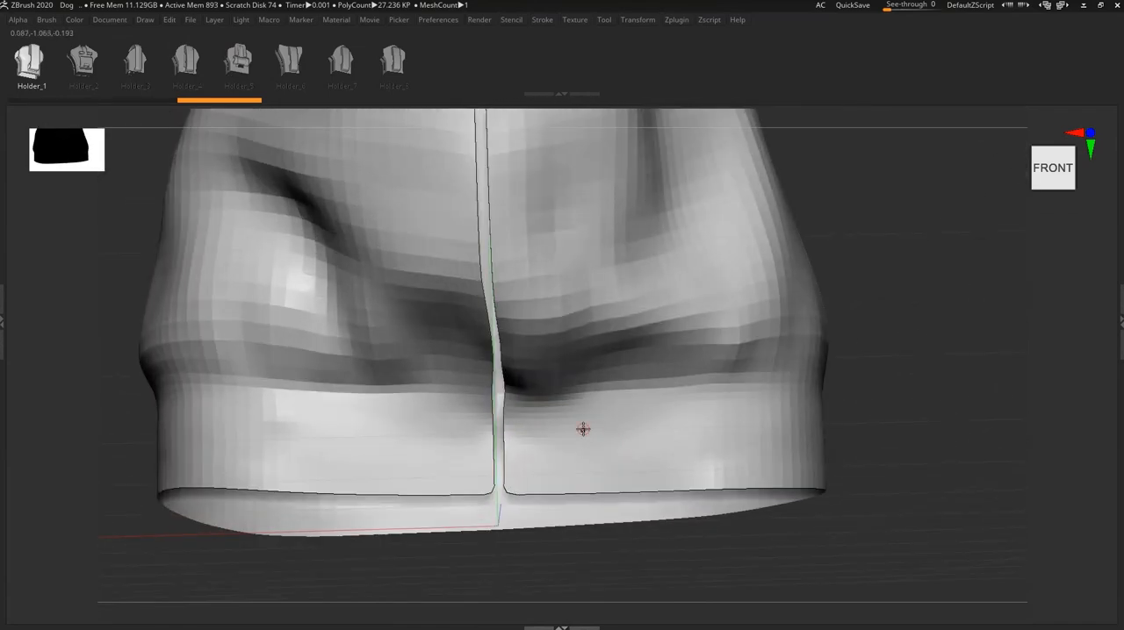
right_click_drag(560, 447, 646, 423, "alt")
right_click_drag(579, 393, 581, 388)
right_click_drag(582, 388, 622, 386, "alt")
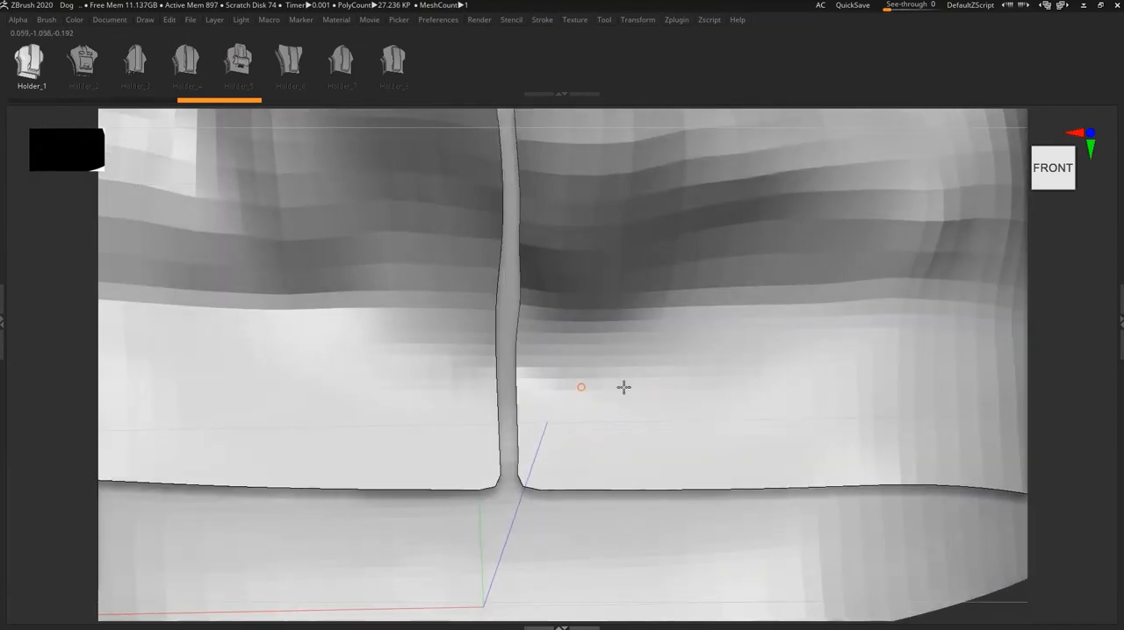
key("Tab")
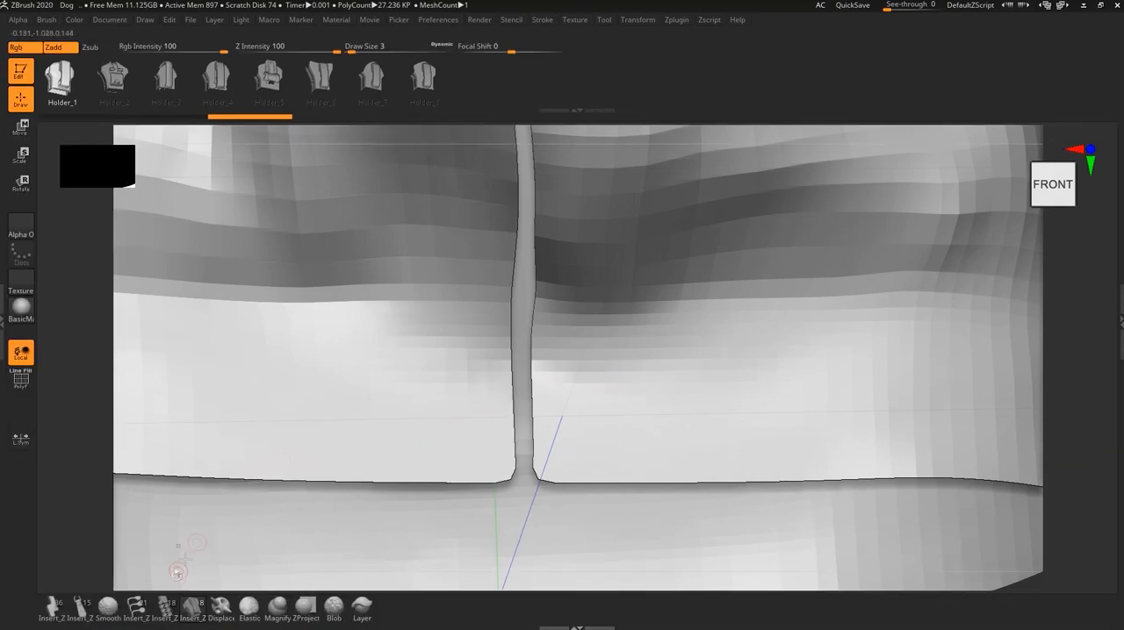
mouse_move(54, 613)
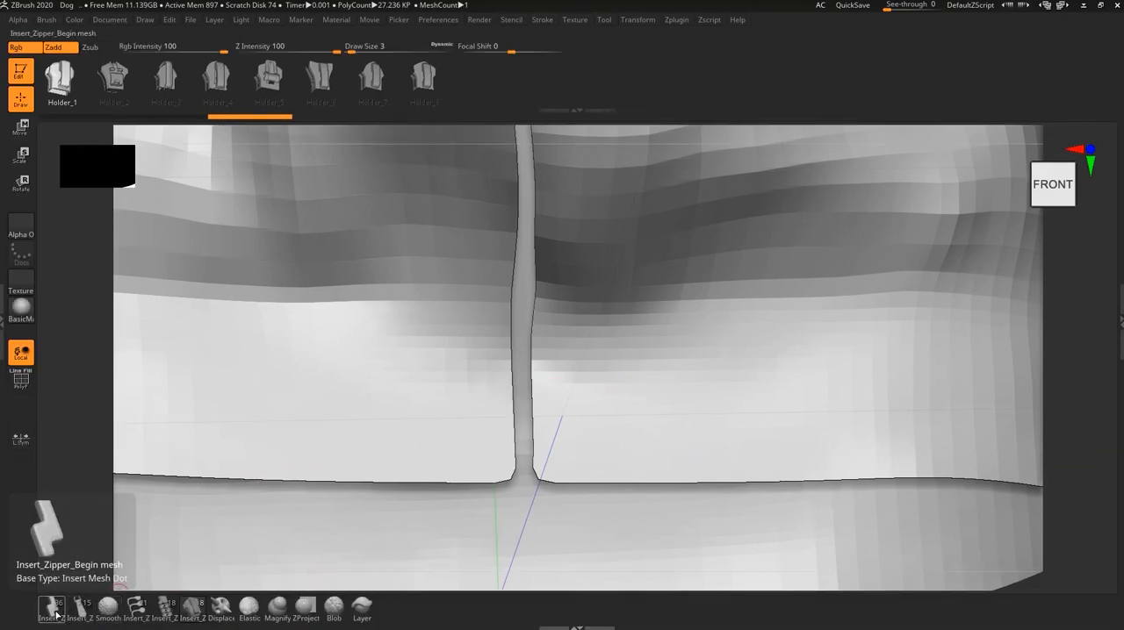
left_click(165, 607)
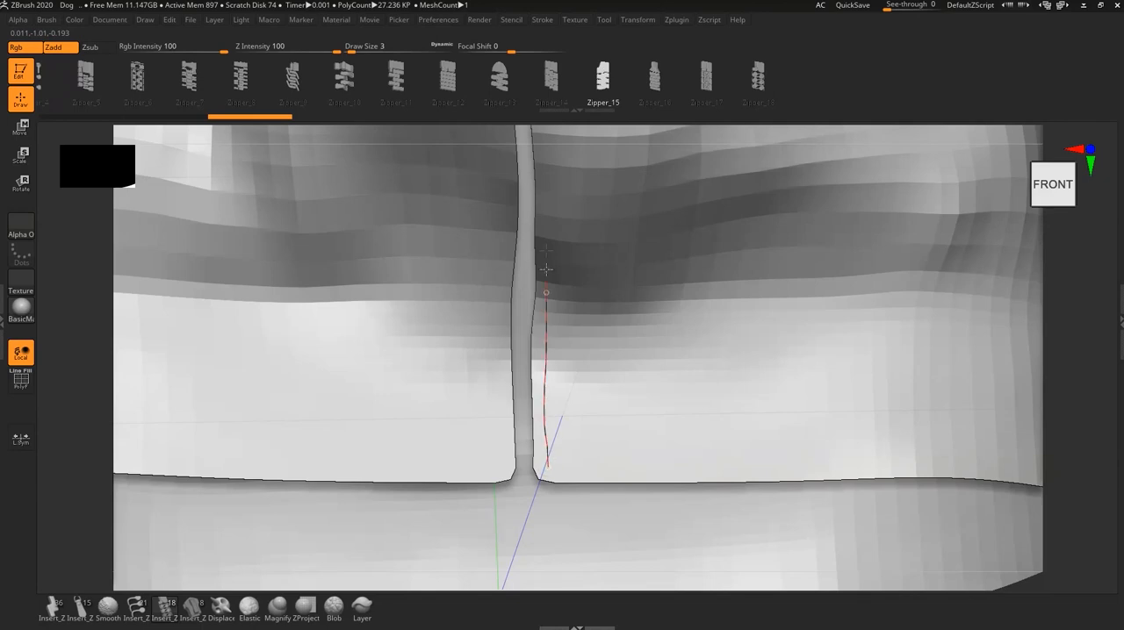
- Try to draw a Zipper_15 strip upward from the hem along one edge of the jacket's front opening, and undo it
left_click_drag(549, 159, 549, 151)
right_click_drag(577, 439, 573, 359, "alt")
right_click_drag(572, 402, 583, 459)
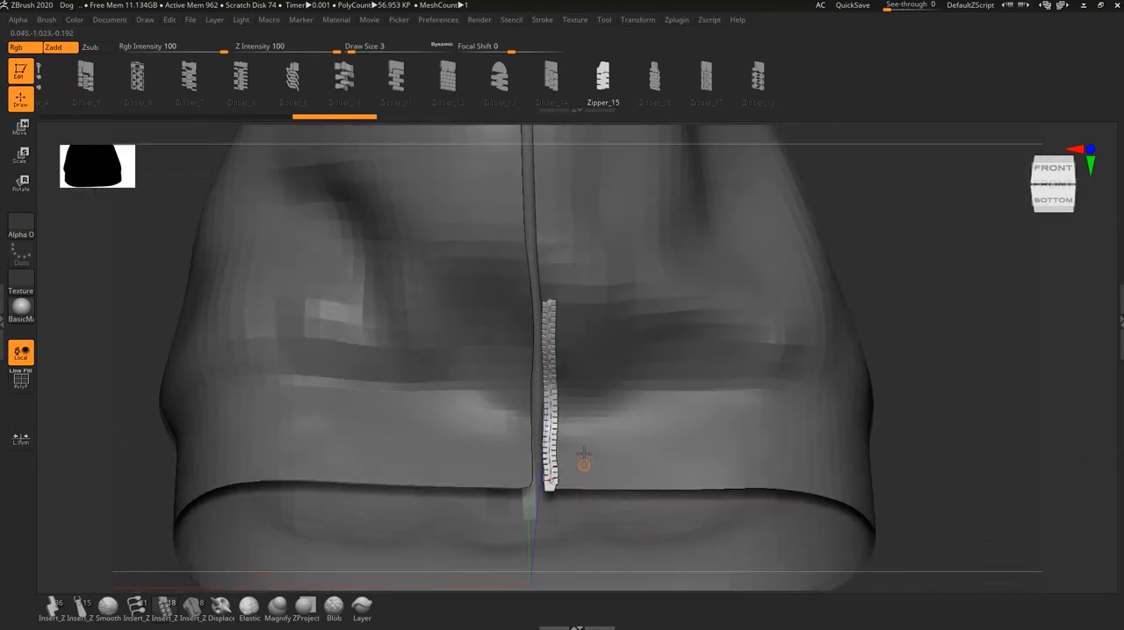
key("ctrl+z")
key("ctrl+z")
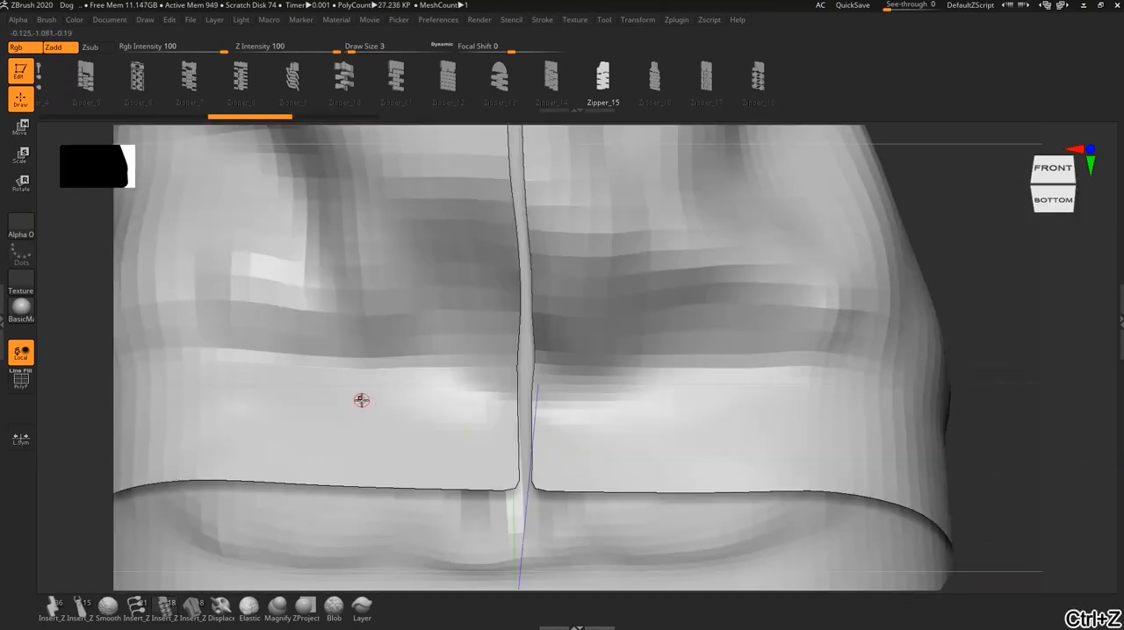
- Open the Lazy Mouse stroke settings, set LazyStep to 1, and undo a test zipper strip drawn beside the front opening
left_click(3, 300)
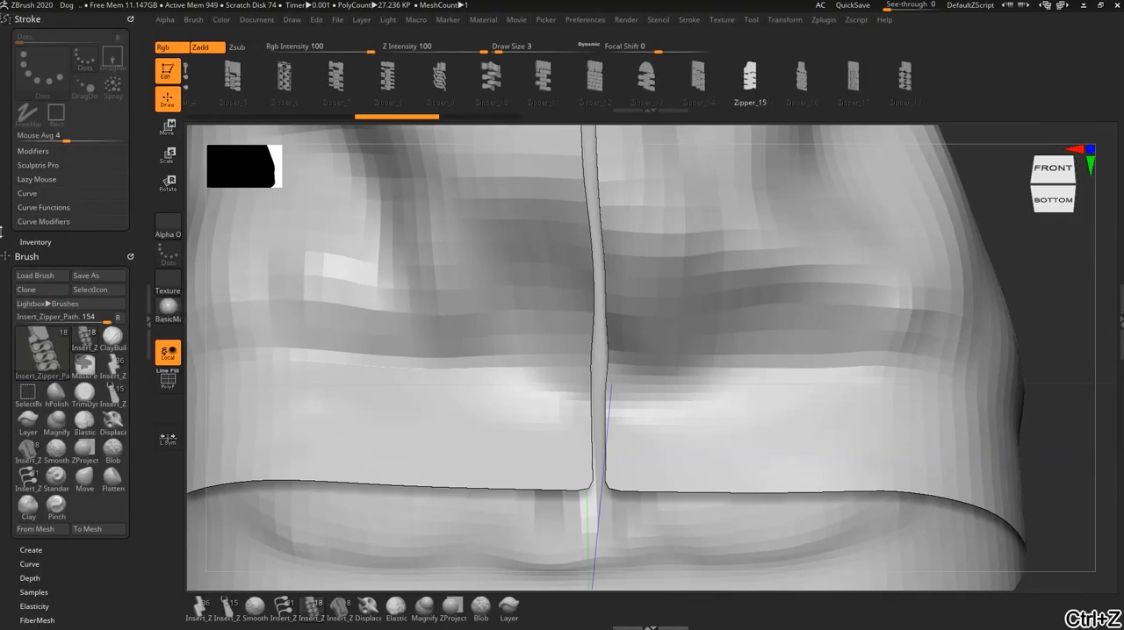
left_click(36, 183)
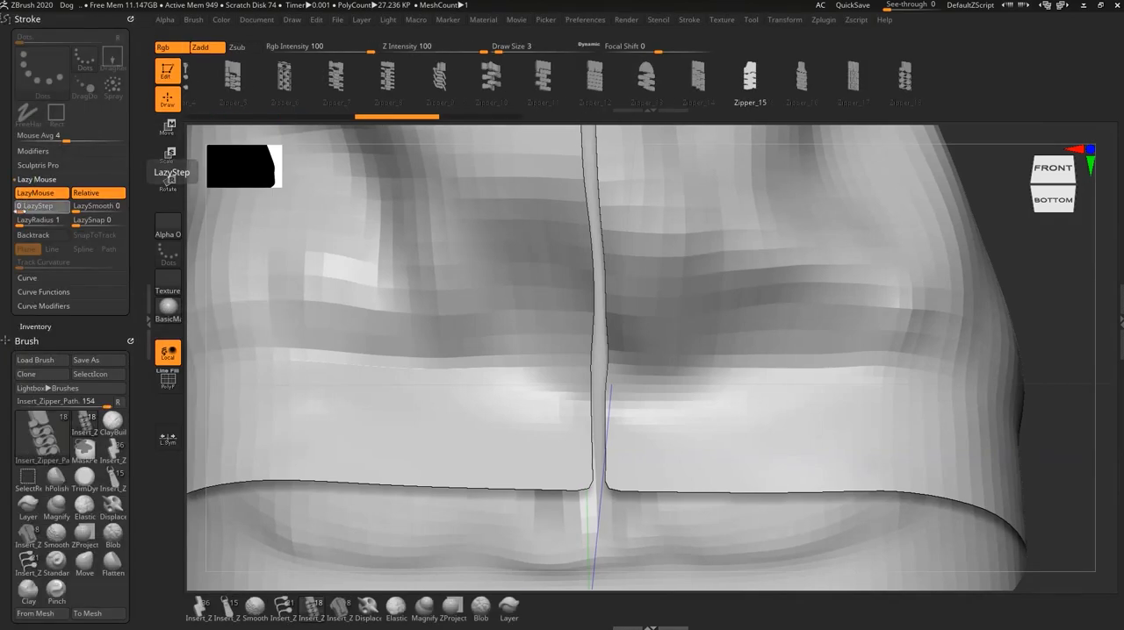
left_click_drag(21, 211, 35, 210)
left_click(32, 206)
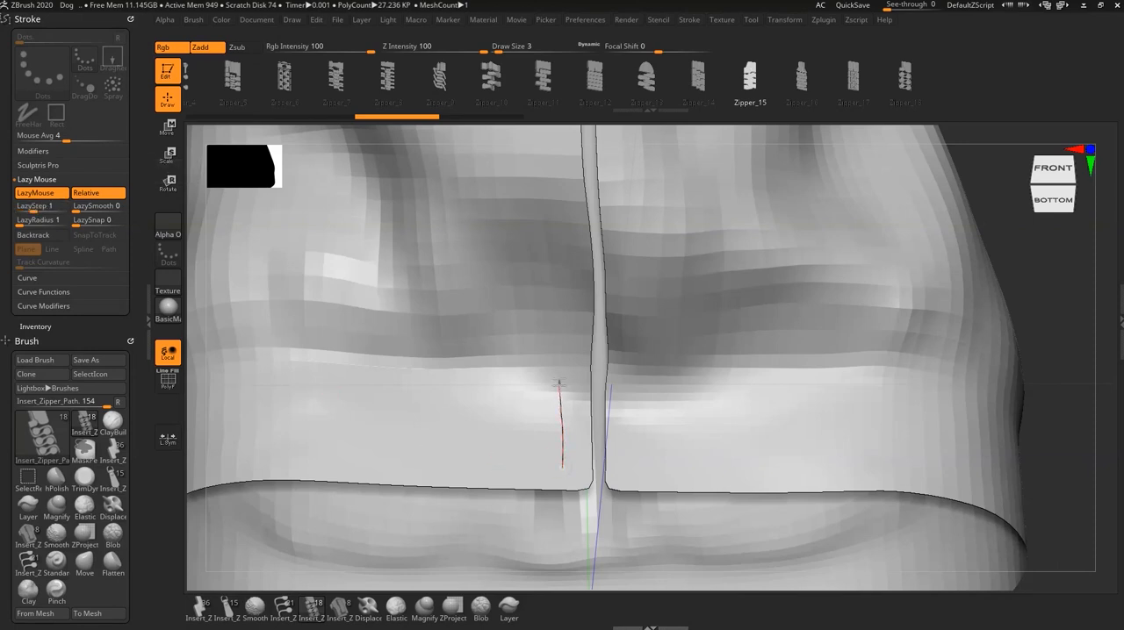
left_click_drag(558, 263, 558, 262)
key("ctrl+z")
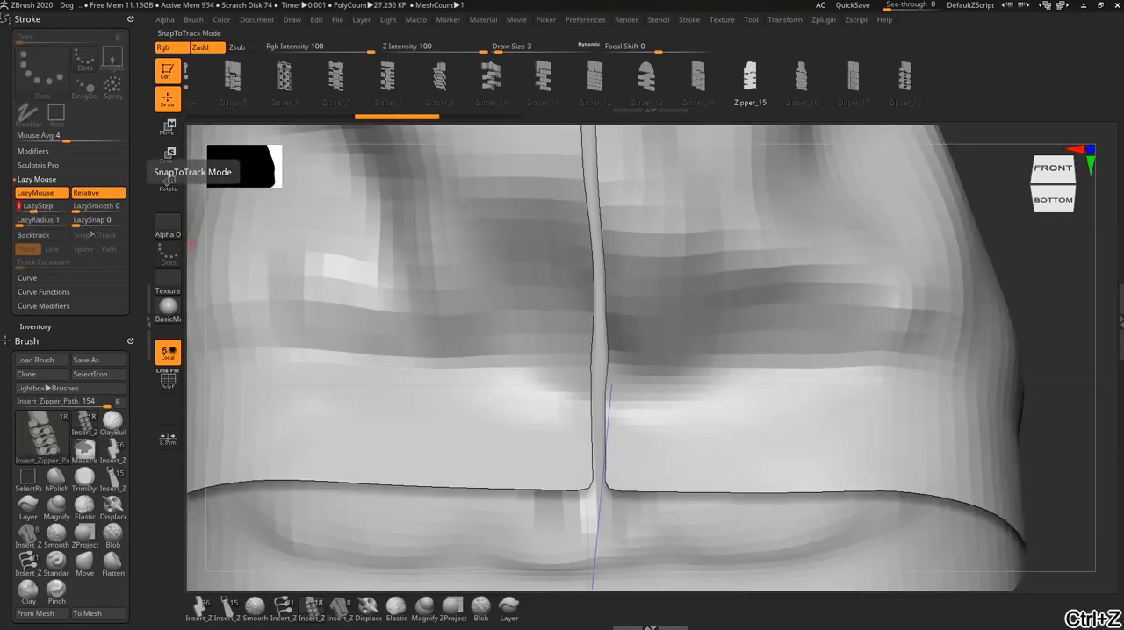
- Set LazyStep to 3 and LazyRadius to 17, and undo another test zipper strip drawn on the hem band
left_click_drag(25, 227, 33, 224)
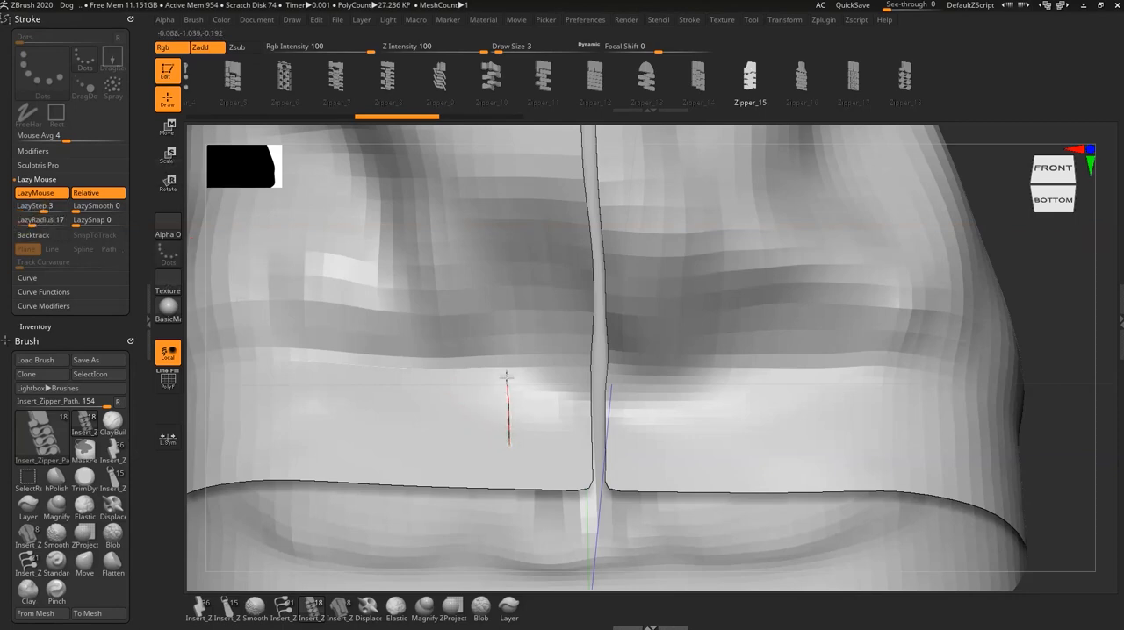
left_click_drag(506, 282, 506, 281)
key("ctrl+z")
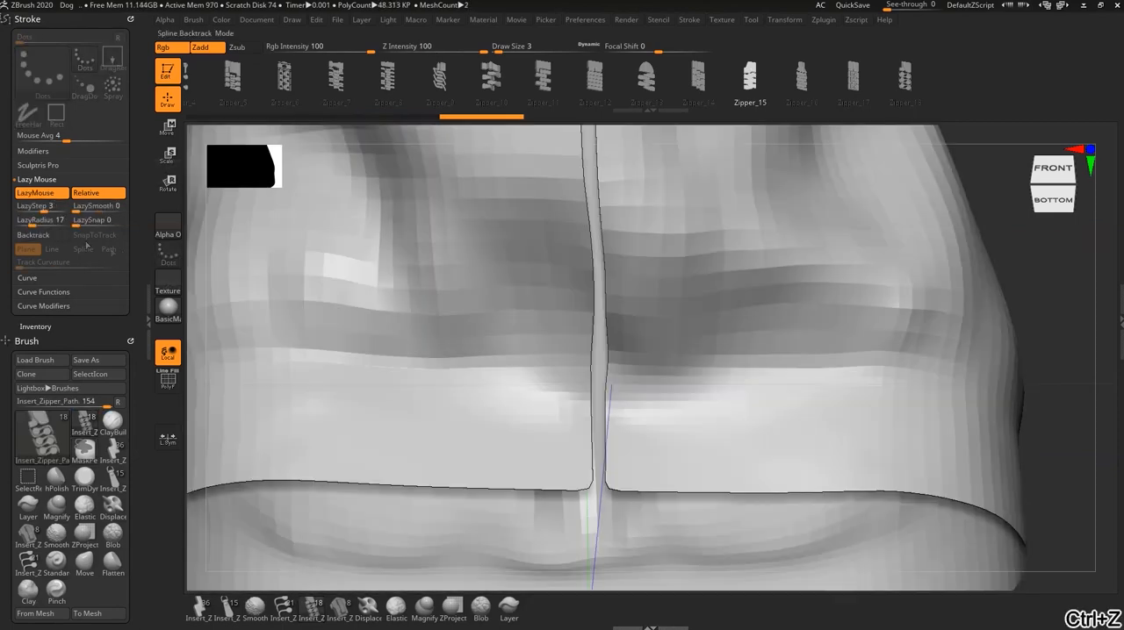
- Set LazyStep to about 3.95 and LazyRadius to 56, and undo a longer test zipper strip beside the opening
left_click_drag(21, 225, 35, 225)
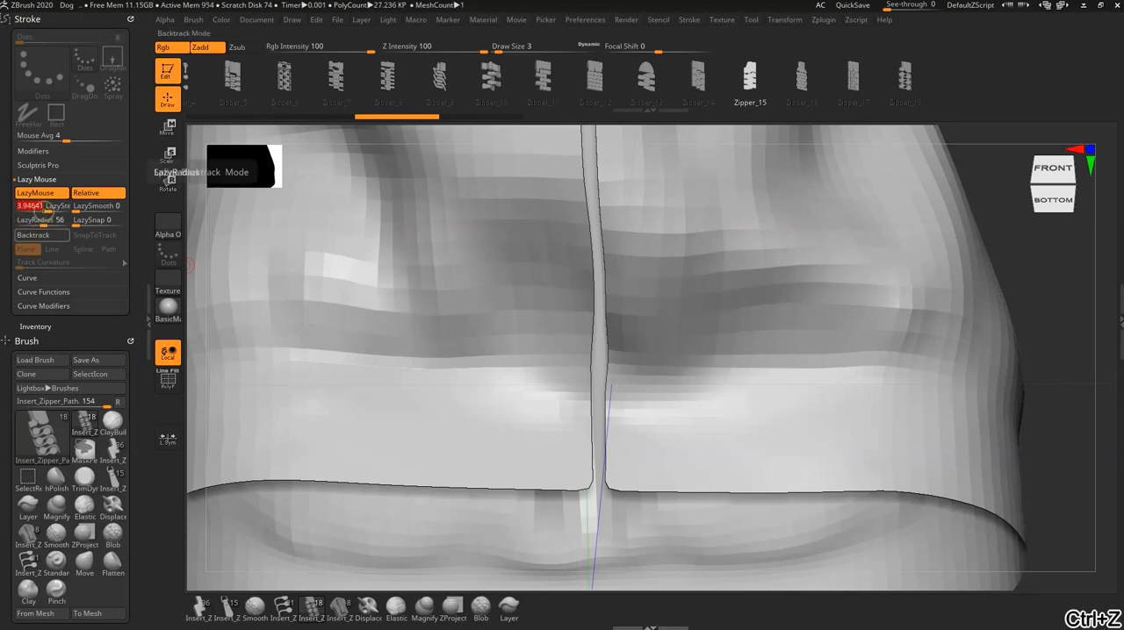
left_click_drag(542, 440, 542, 344)
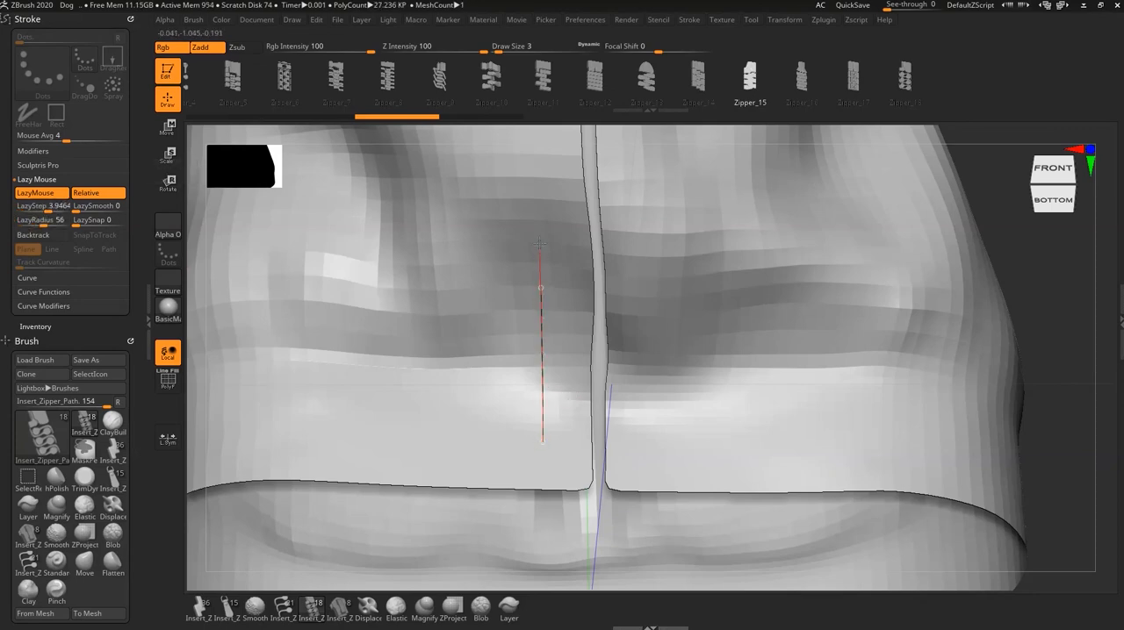
left_click_drag(538, 192, 537, 172)
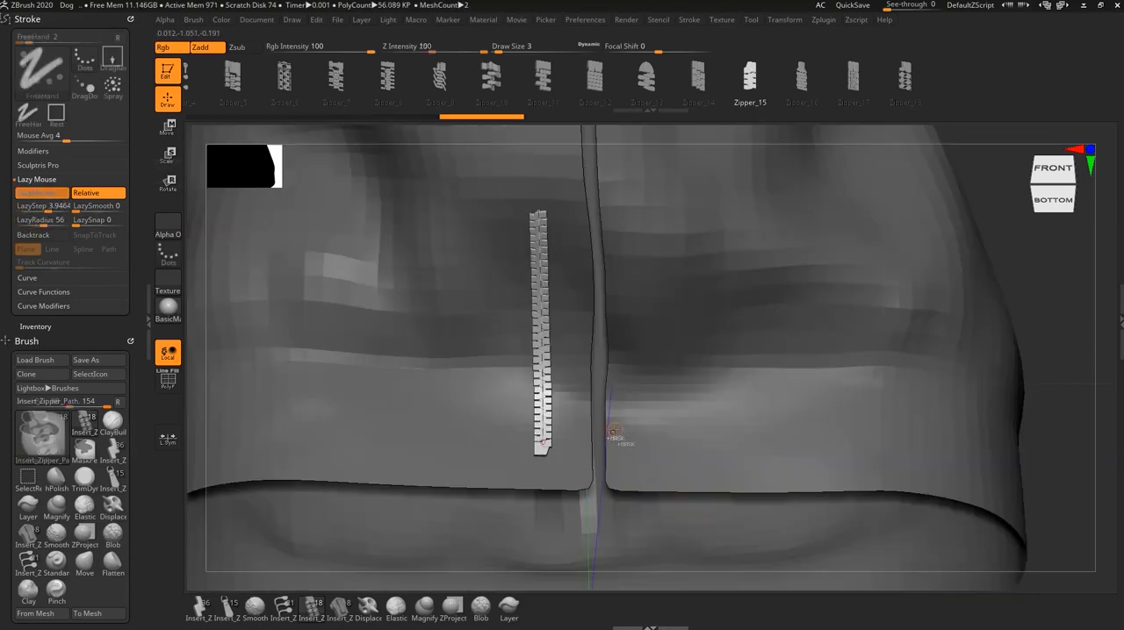
key("ctrl+z")
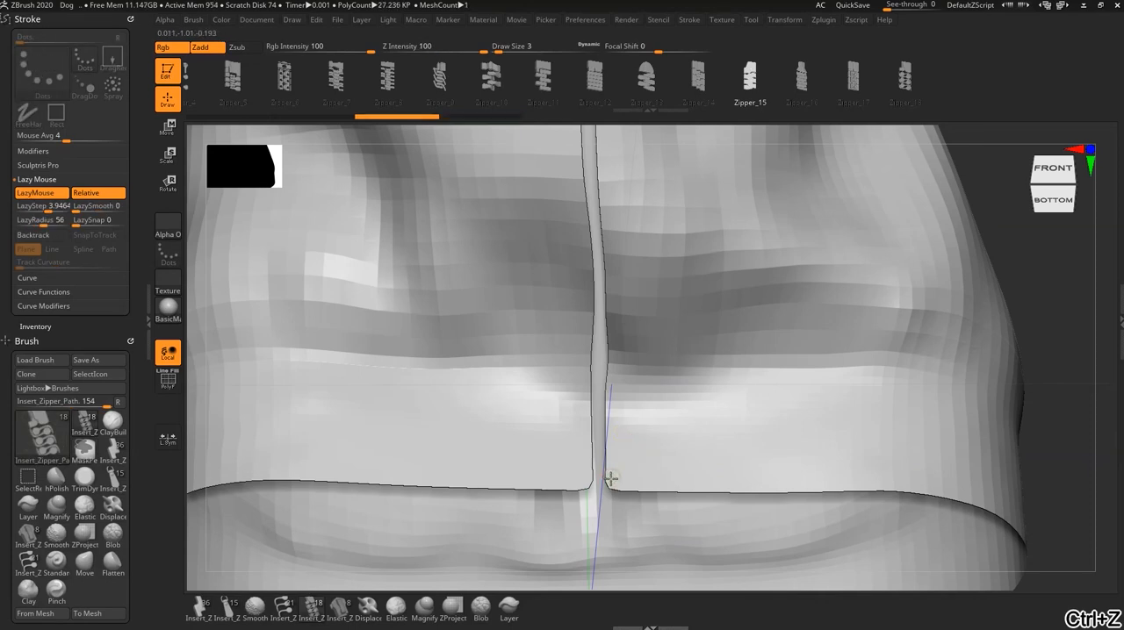
- Draw a Zipper_15 strip upward from the hem along the right-hand edge of the jacket's front opening, seen from the front
left_click_drag(610, 465, 610, 448)
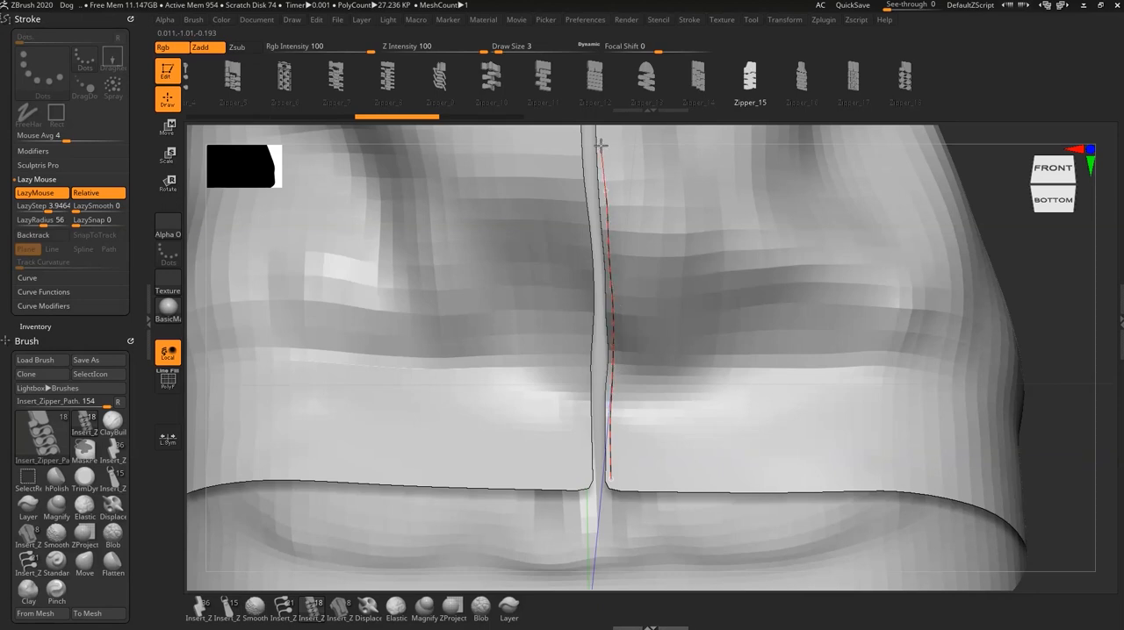
left_click_drag(600, 145, 606, 178)
right_click_drag(627, 301, 629, 539, "alt")
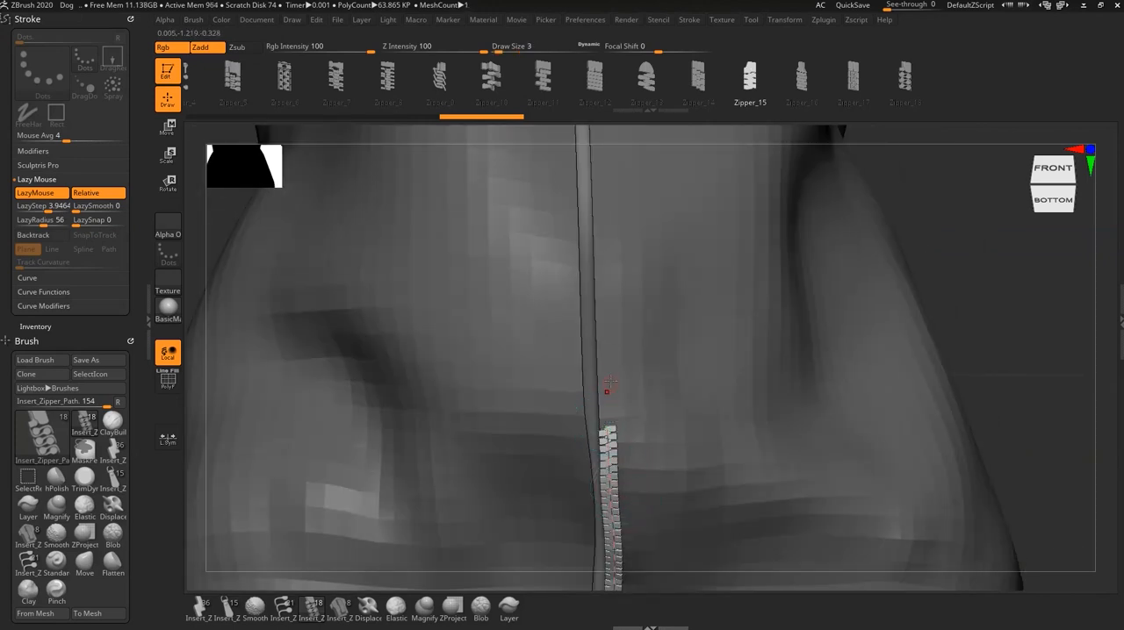
- Try to continue the zipper strip upward along the waist part of the opening, and undo the attempts
left_click(612, 169)
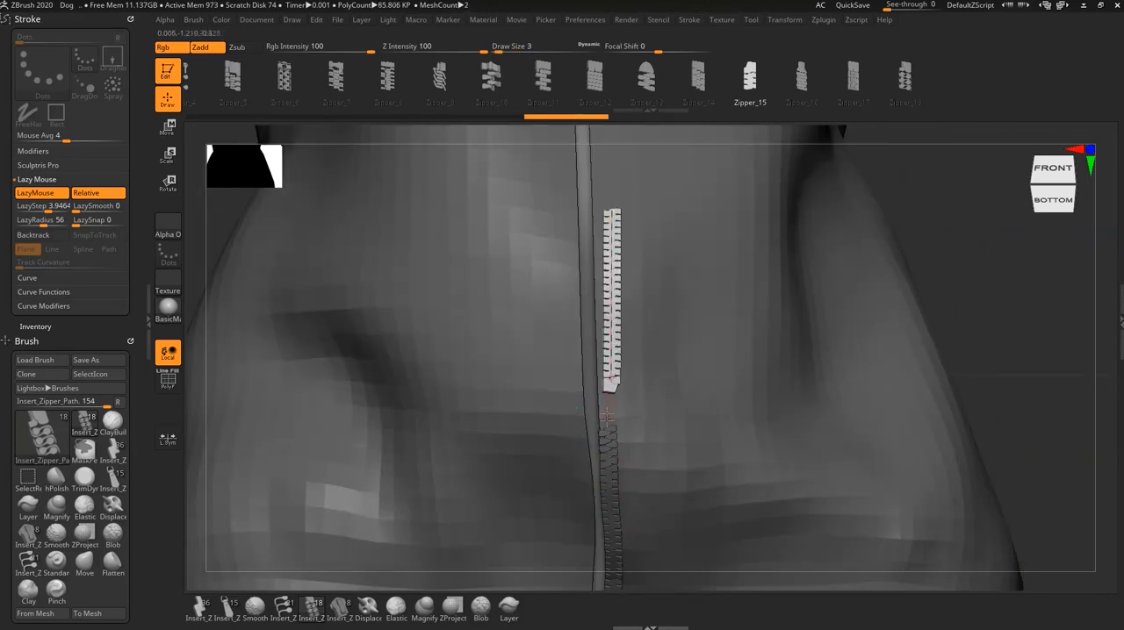
key("ctrl+z")
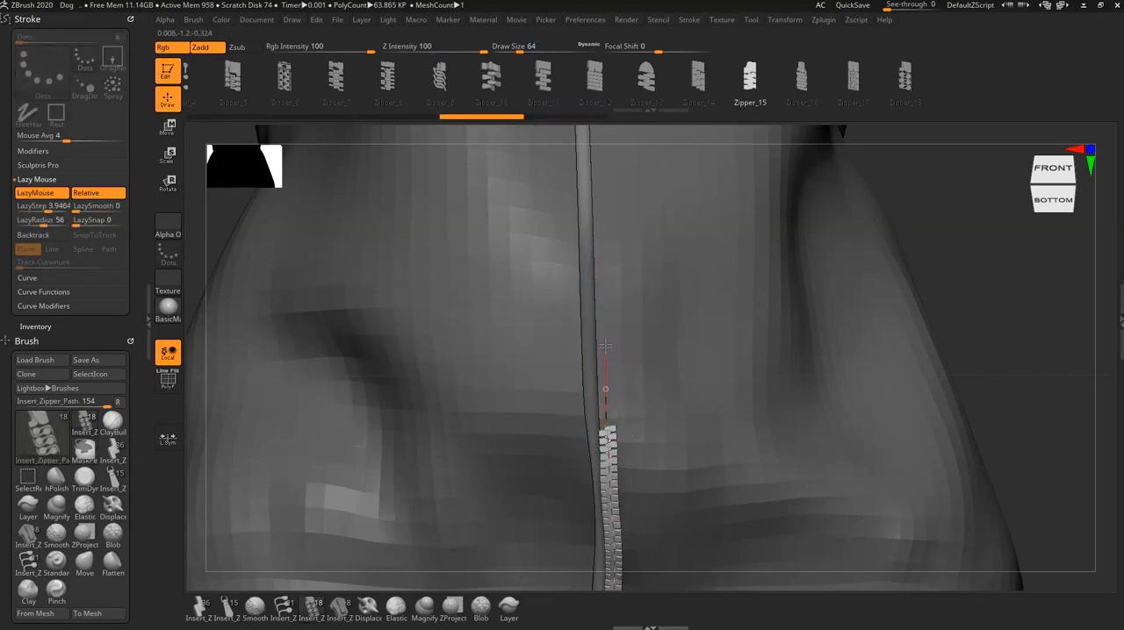
left_click(599, 165)
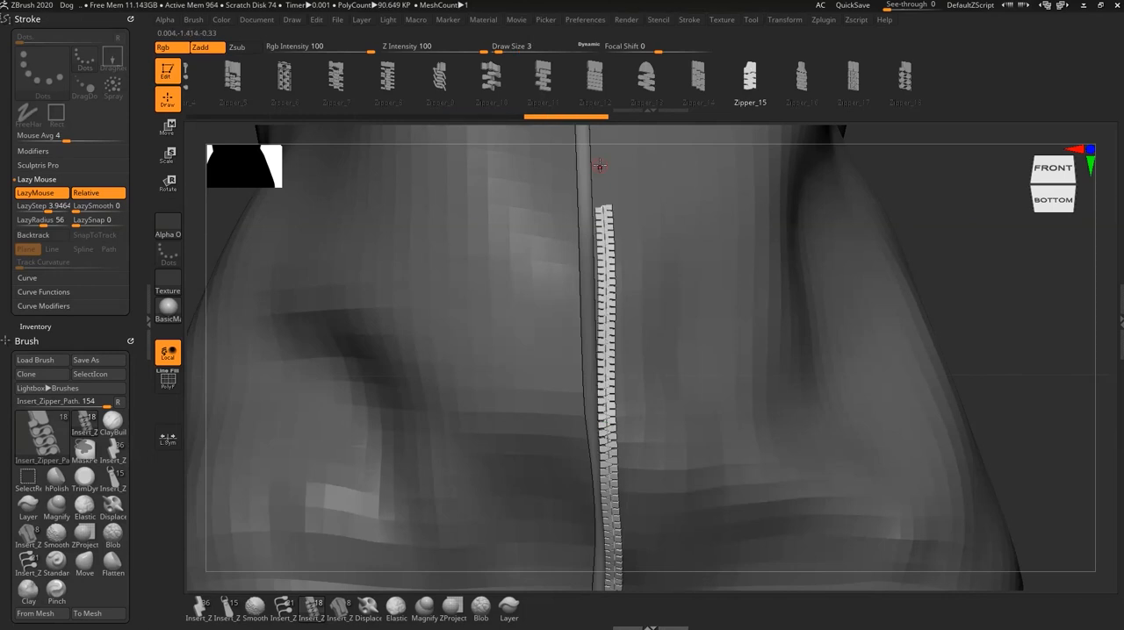
key("ctrl+z")
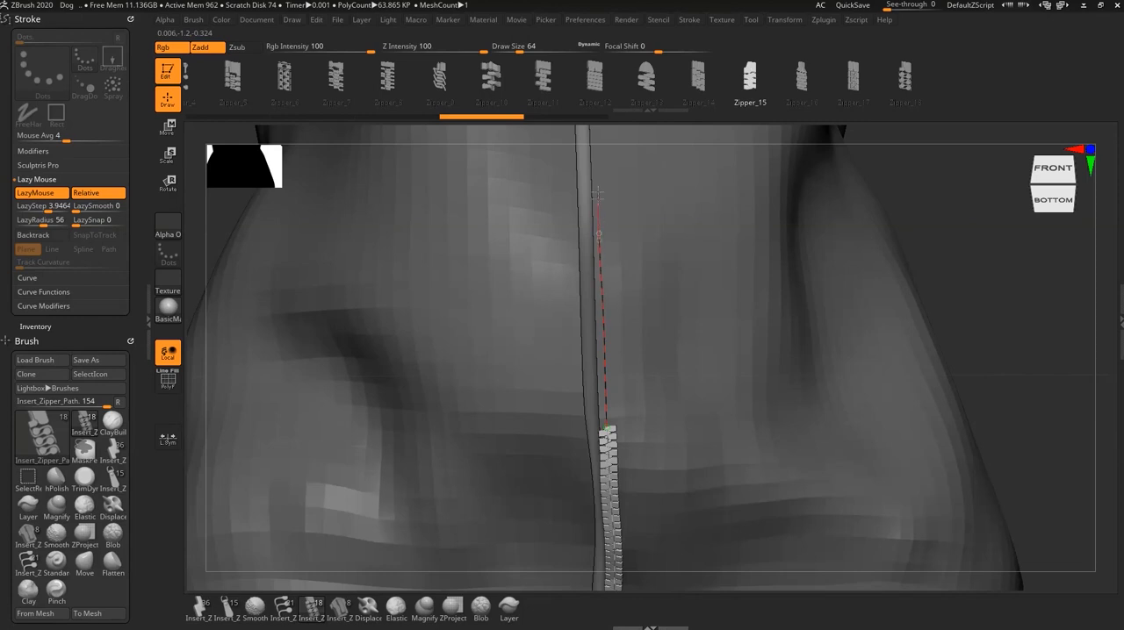
- Extend the zipper curve from its upper end in successive sections along the opening's edge up to the upper chest
left_click_drag(594, 151, 597, 175)
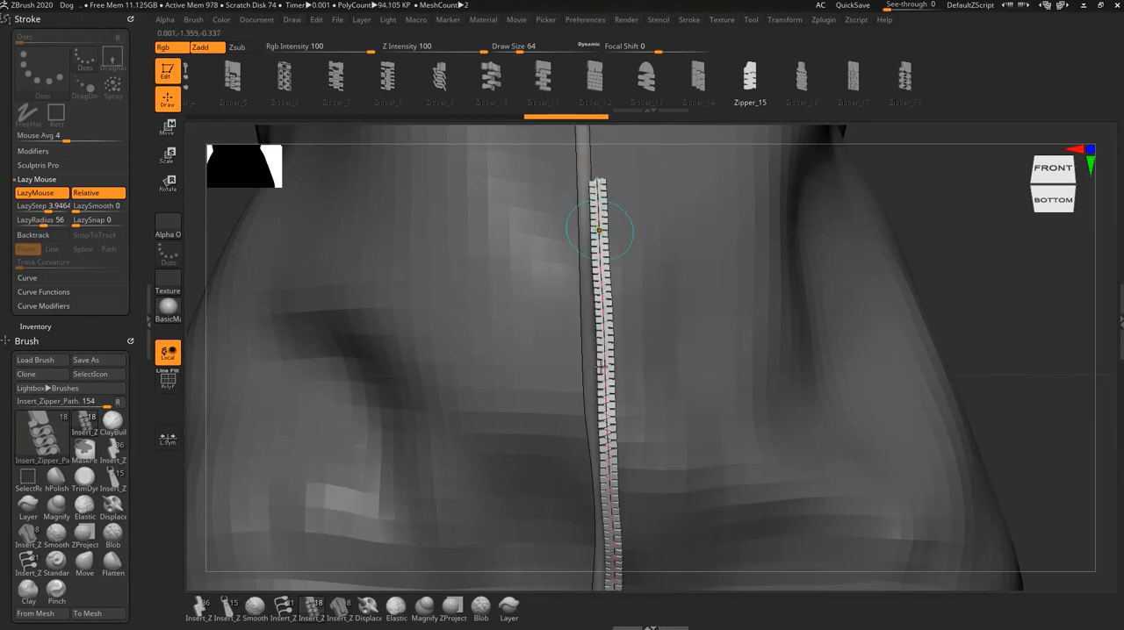
key("ctrl+z")
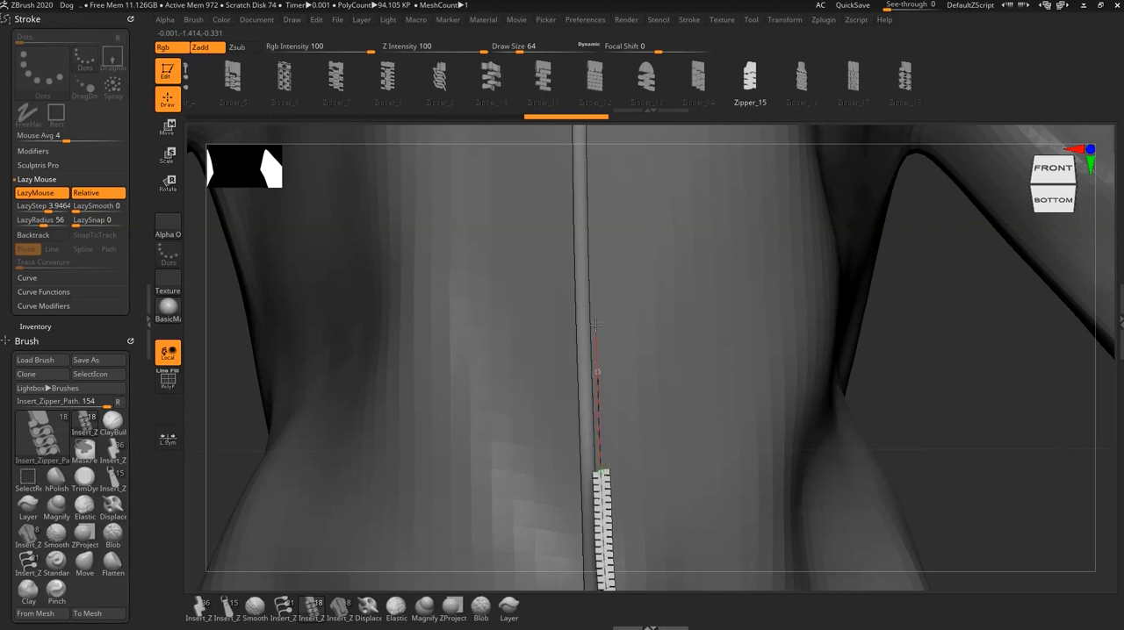
left_click_drag(593, 238, 592, 236)
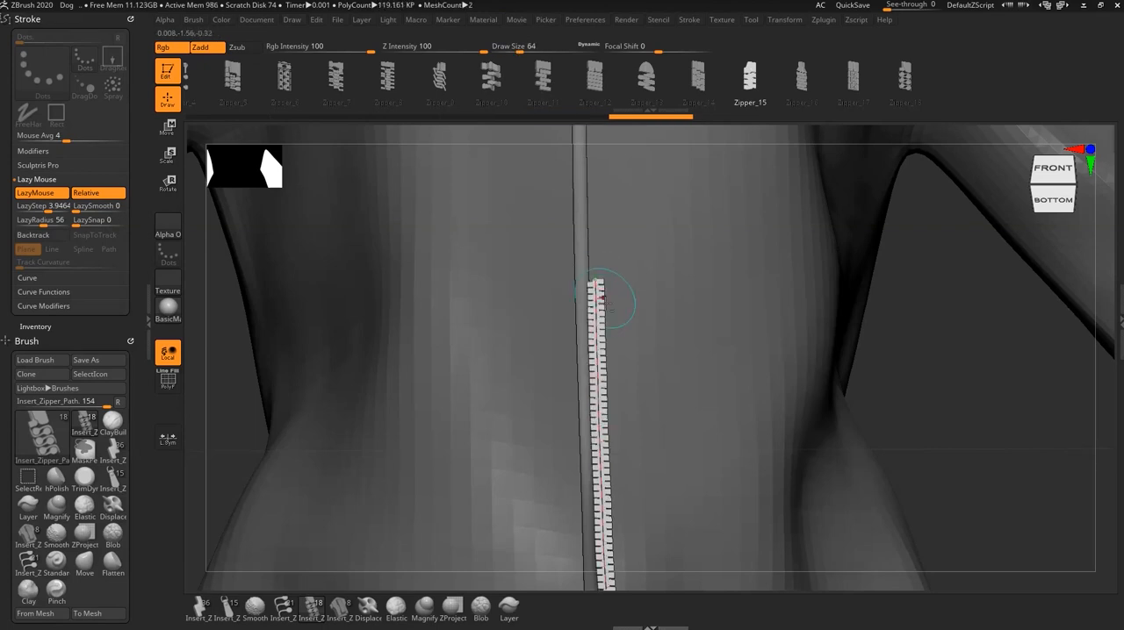
right_click_drag(618, 304, 619, 466, "alt")
left_click_drag(598, 428, 596, 421)
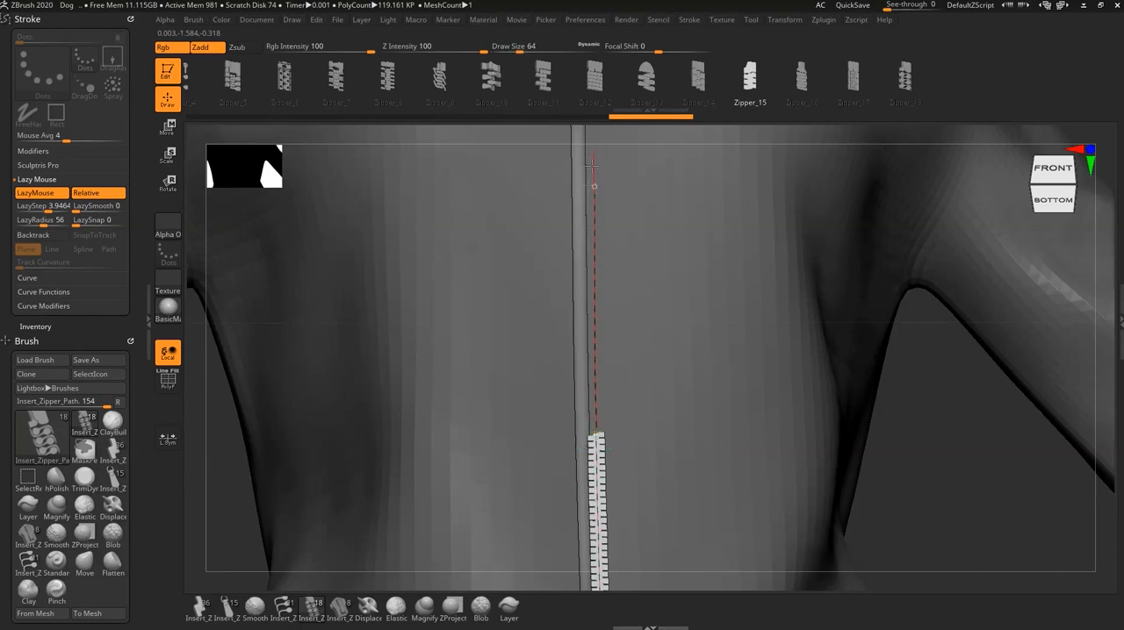
left_click_drag(593, 163, 592, 165)
key("ctrl+z")
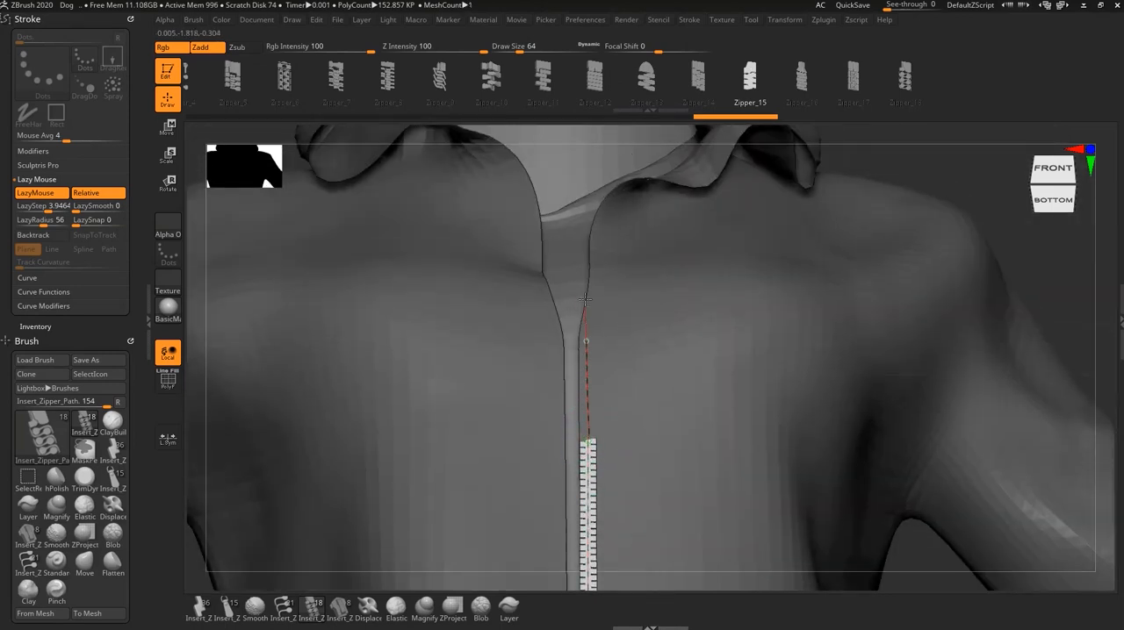
left_click_drag(585, 299, 585, 298)
- Move the finished zipper strip sideways along the X axis so that it sits over the jacket's front opening
right_click_drag(630, 569, 634, 241, "alt")
right_click_drag(697, 426, 645, 439, "ctrl")
right_click_drag(689, 511, 694, 439, "ctrl")
mouse_move(699, 533)
right_mouse_down("alt")
mouse_move(702, 457)
mouse_move(720, 427)
right_mouse_up("alt")
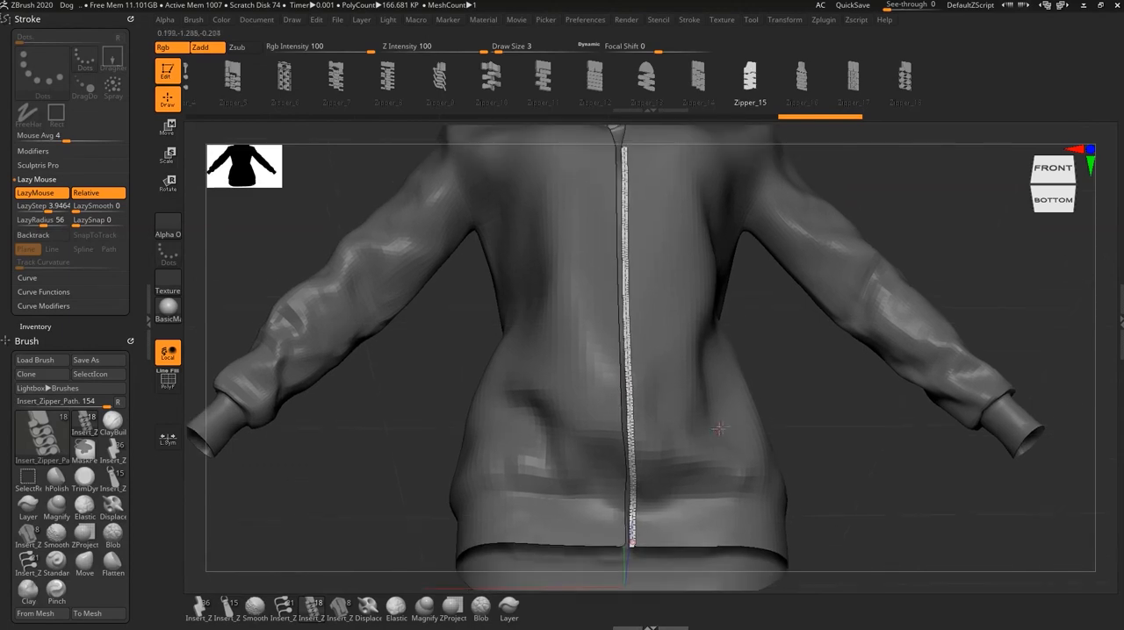
key("w")
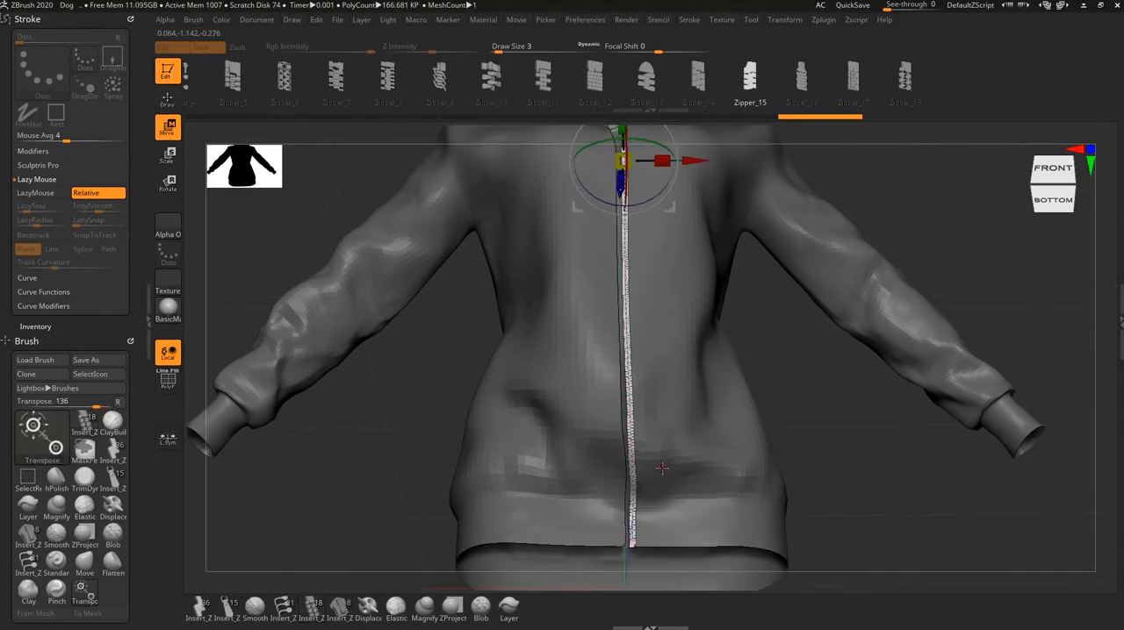
right_click_drag(653, 405, 646, 334)
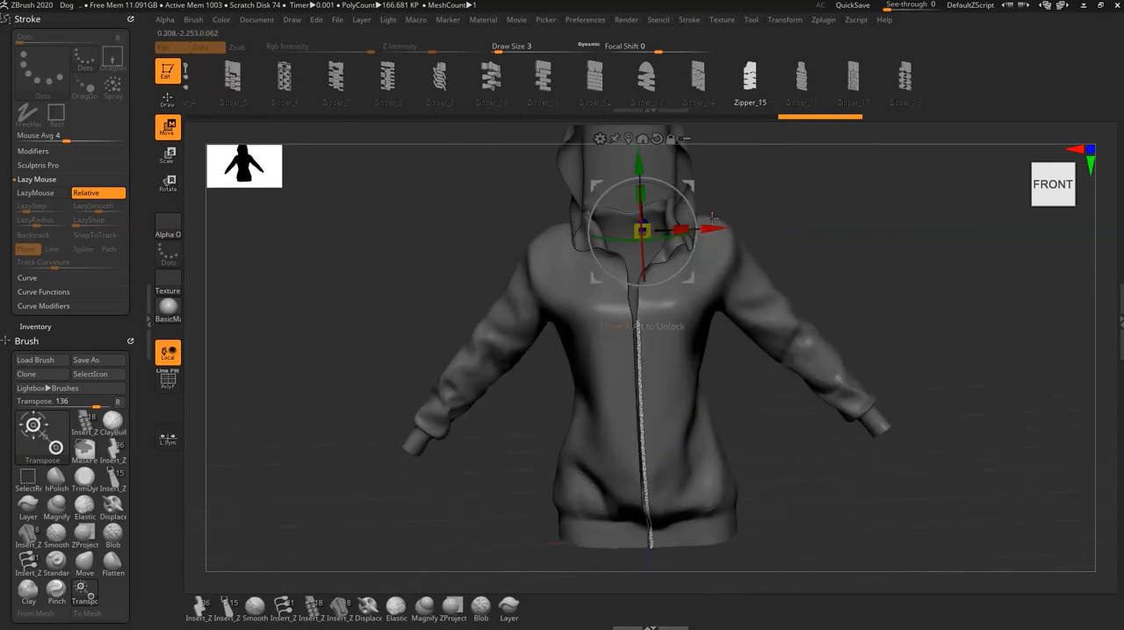
left_click_drag(715, 226, 713, 227)
right_click_drag(686, 453, 747, 446, "alt")
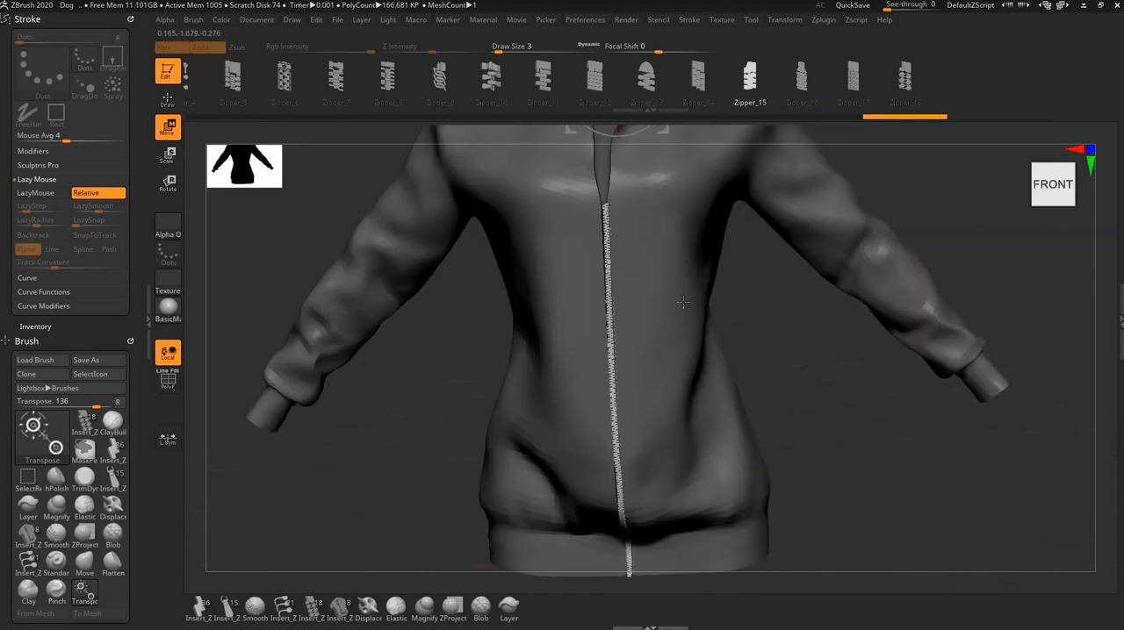
right_click_drag(683, 302, 700, 426, "alt")
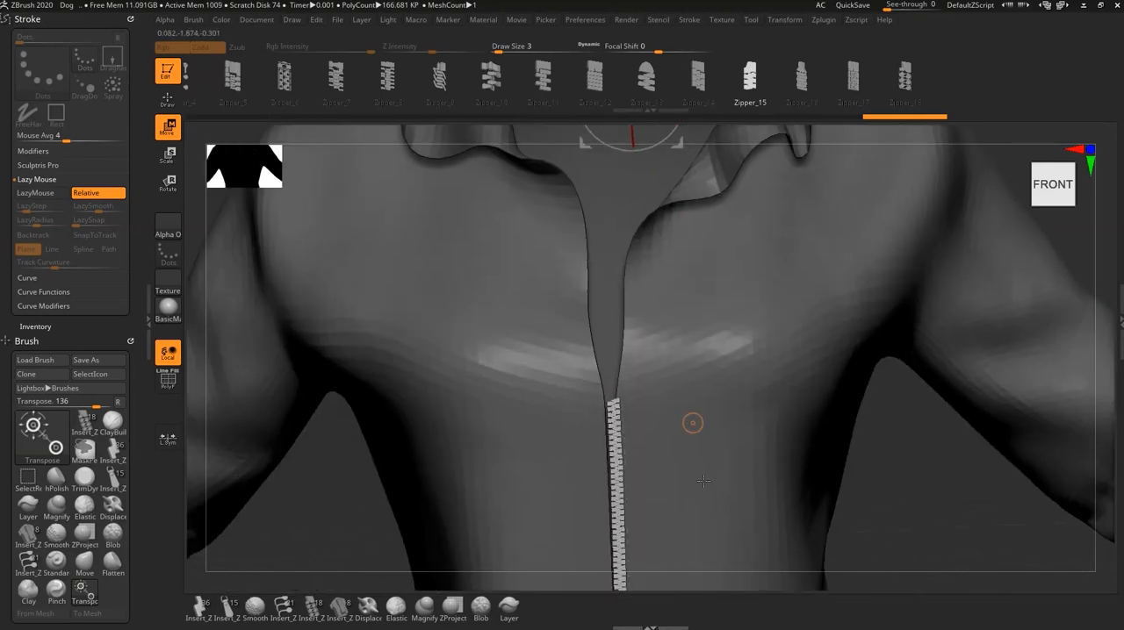
right_click_drag(704, 481, 707, 495, "alt")
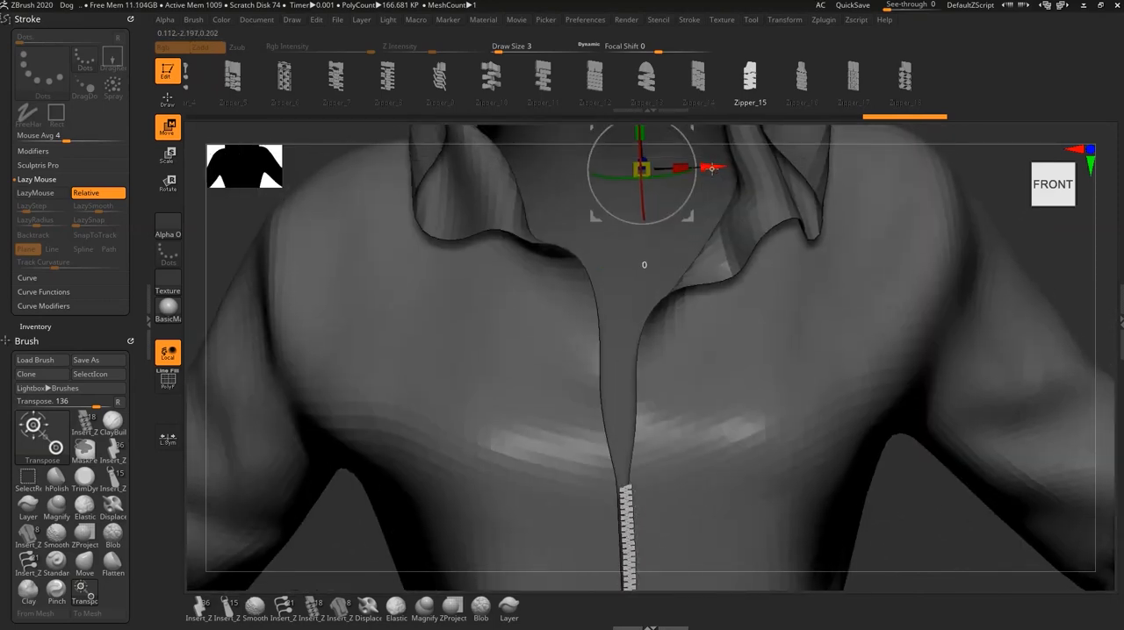
left_click_drag(712, 169, 708, 167)
right_click_drag(696, 474, 688, 269, "alt")
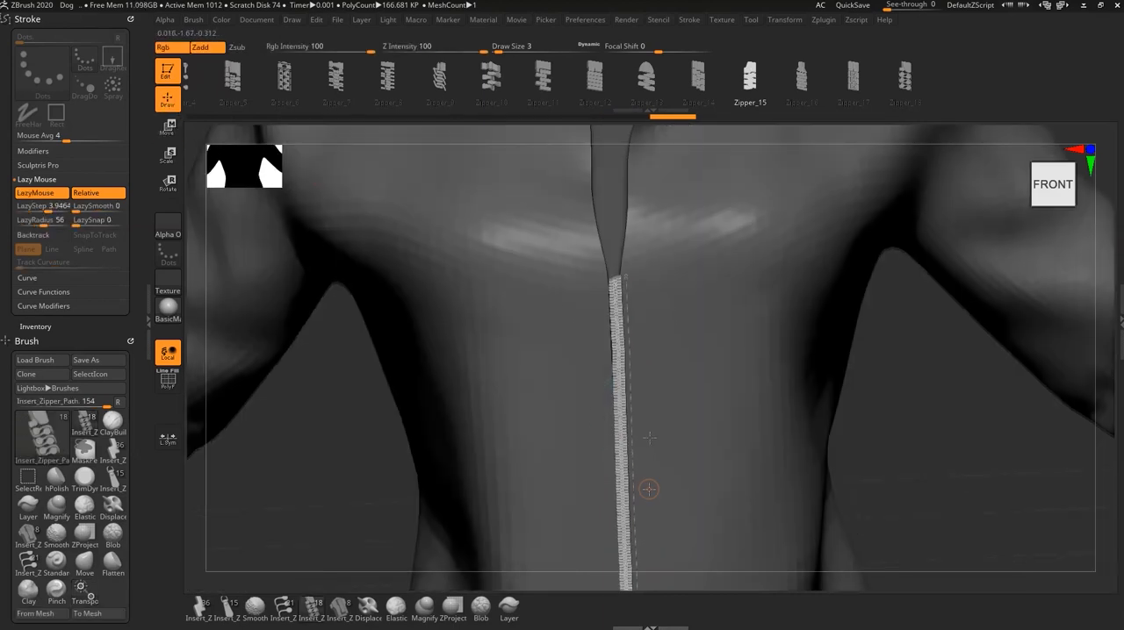
- Enlarge the zipper teeth by raising the brush draw size and reapplying the brush to the existing zipper curve
right_click_drag(647, 489, 654, 425, "alt")
right_click_drag(674, 477, 720, 477, "ctrl")
mouse_move(645, 230)
right_mouse_down("alt")
mouse_move(662, 467)
mouse_move(664, 397)
right_mouse_up("alt")
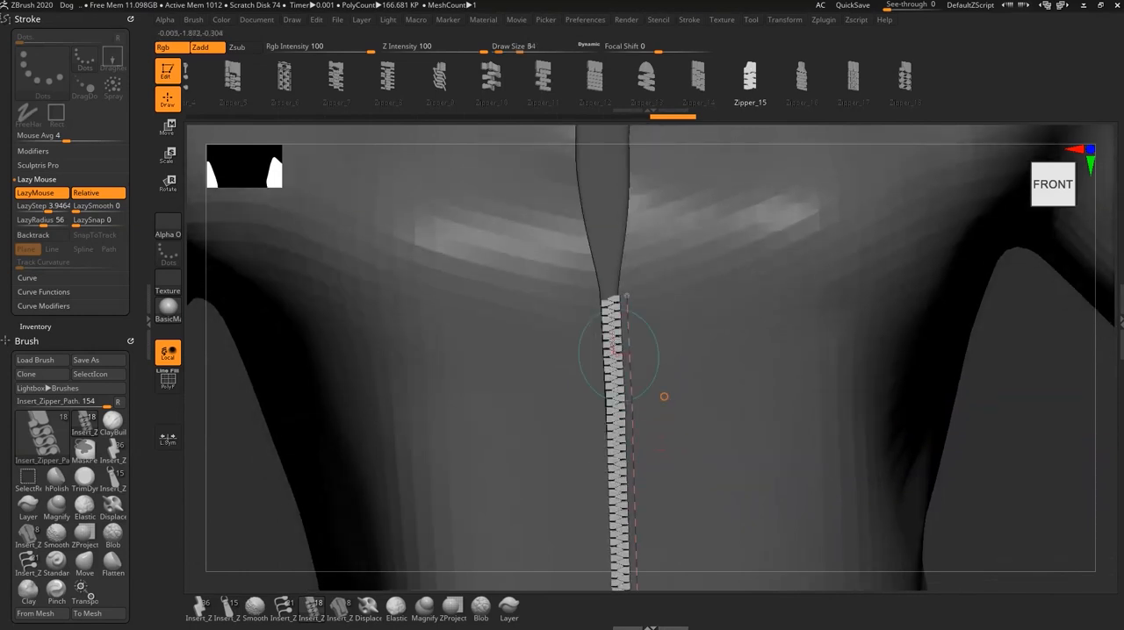
mouse_move(694, 501)
right_mouse_down("alt")
mouse_move(700, 480)
mouse_move(734, 472)
right_mouse_up("alt")
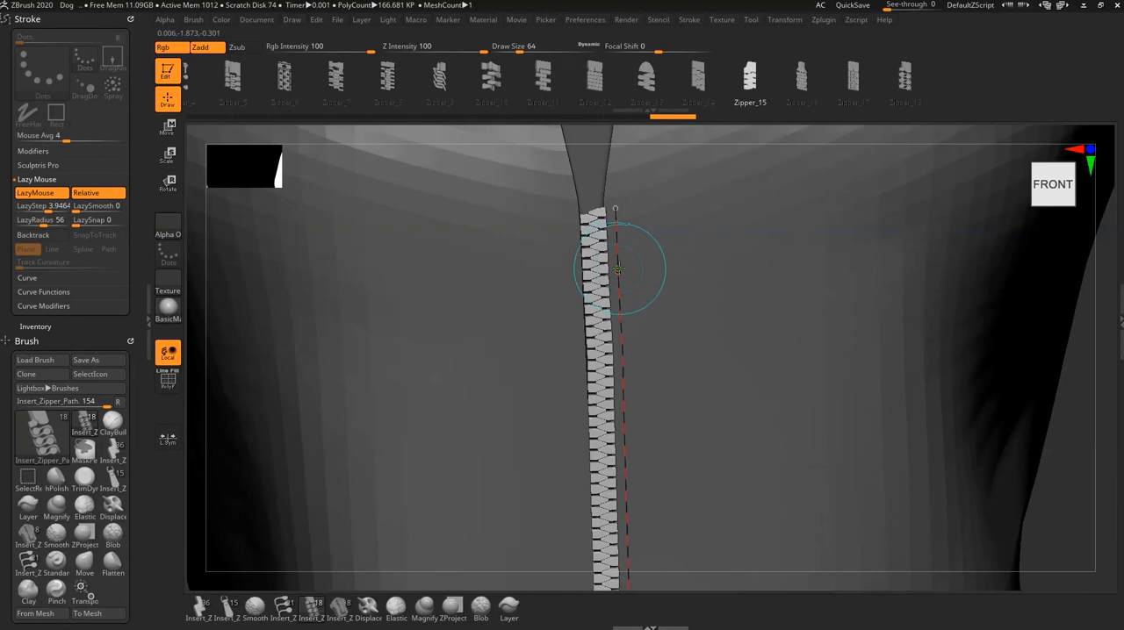
key("s")
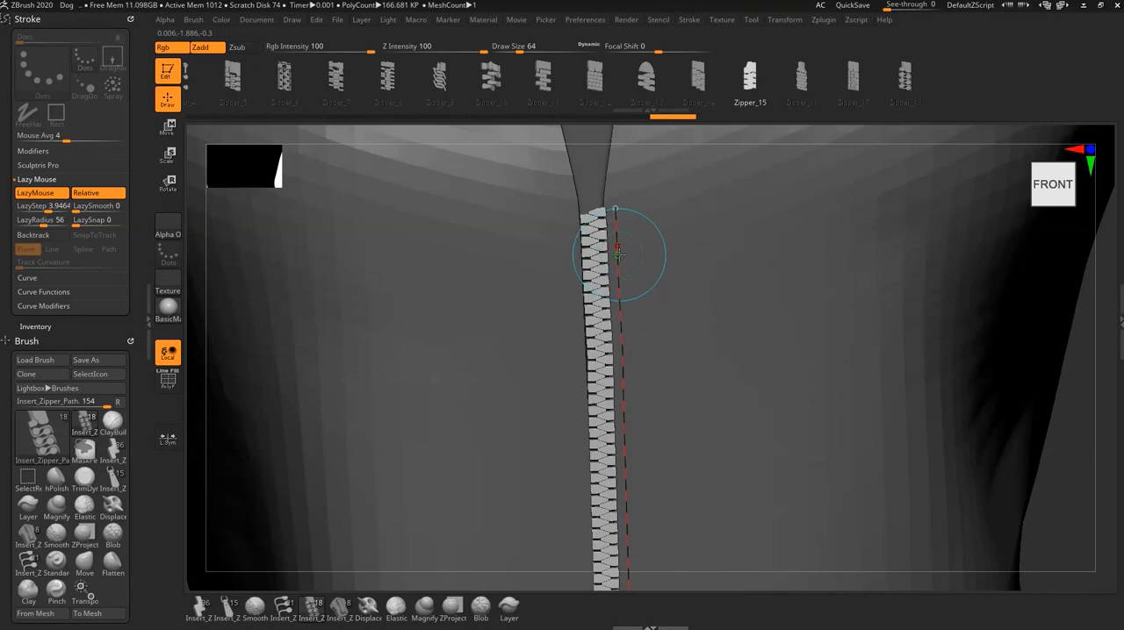
left_click(618, 255)
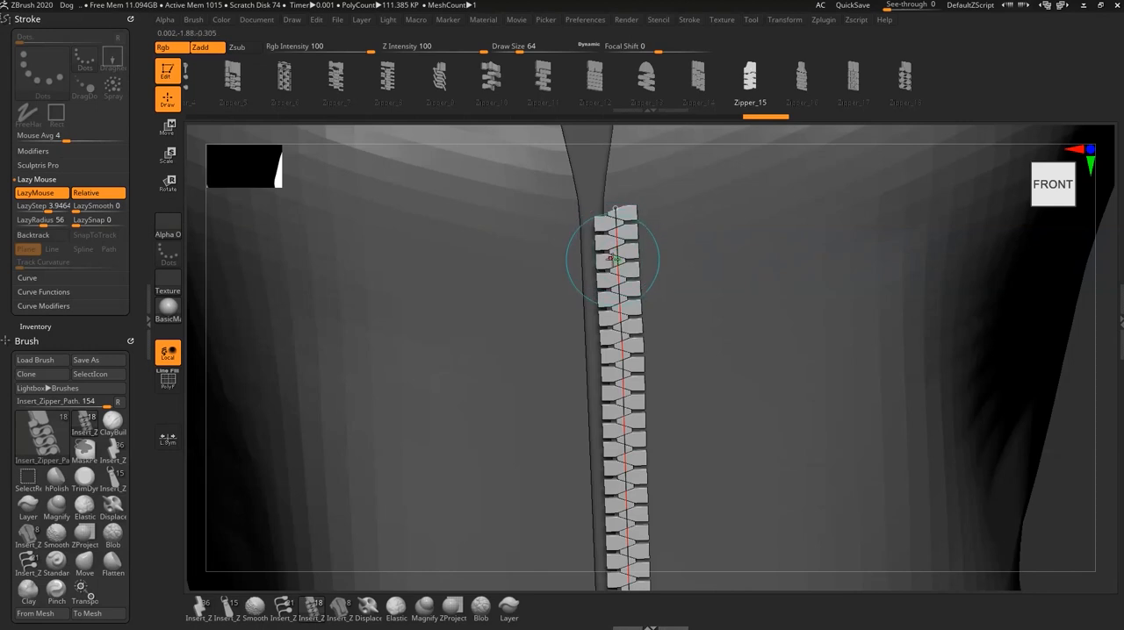
- Reapply the zipper brush to the curve at draw size 4, and move the resized strip along the X axis onto the front opening
key("s")
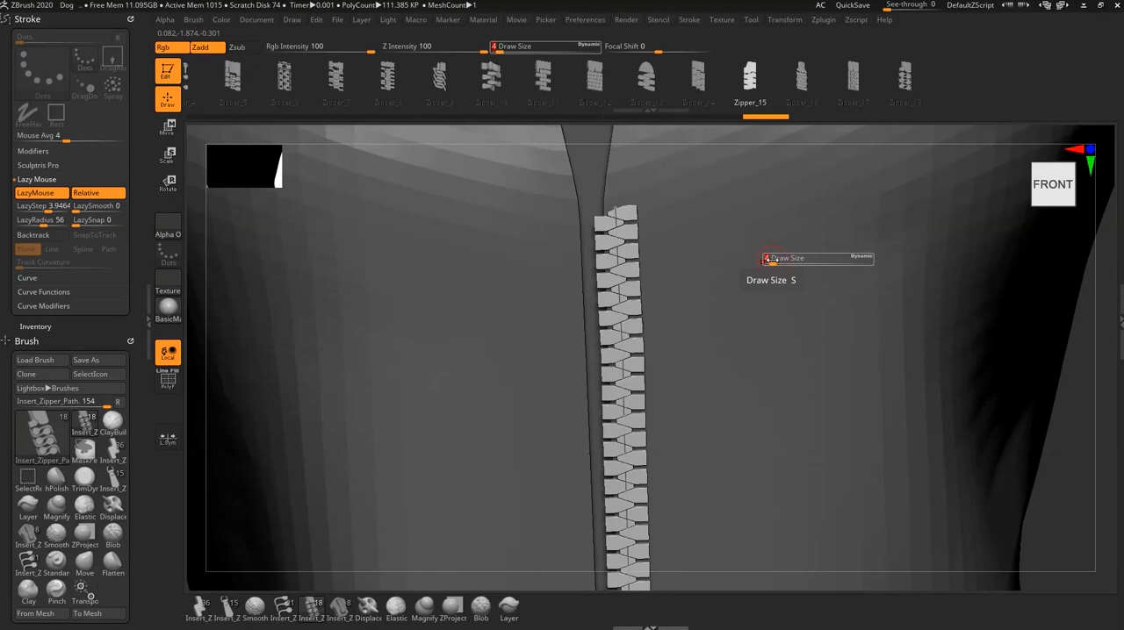
left_click(619, 245)
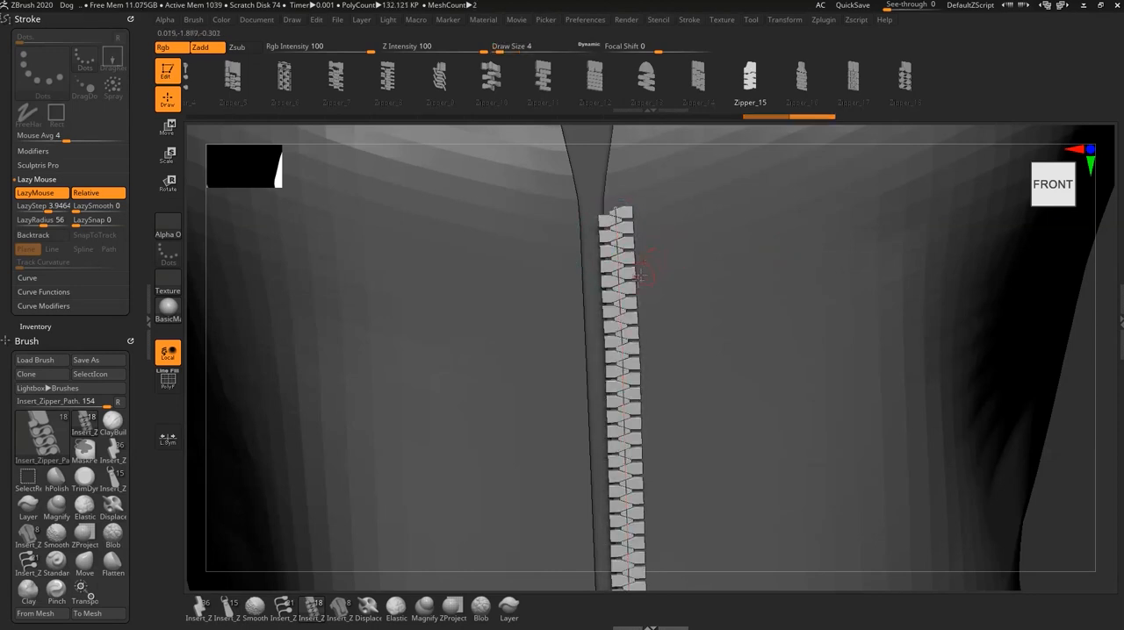
right_click_drag(744, 337, 728, 280, "ctrl")
key("w")
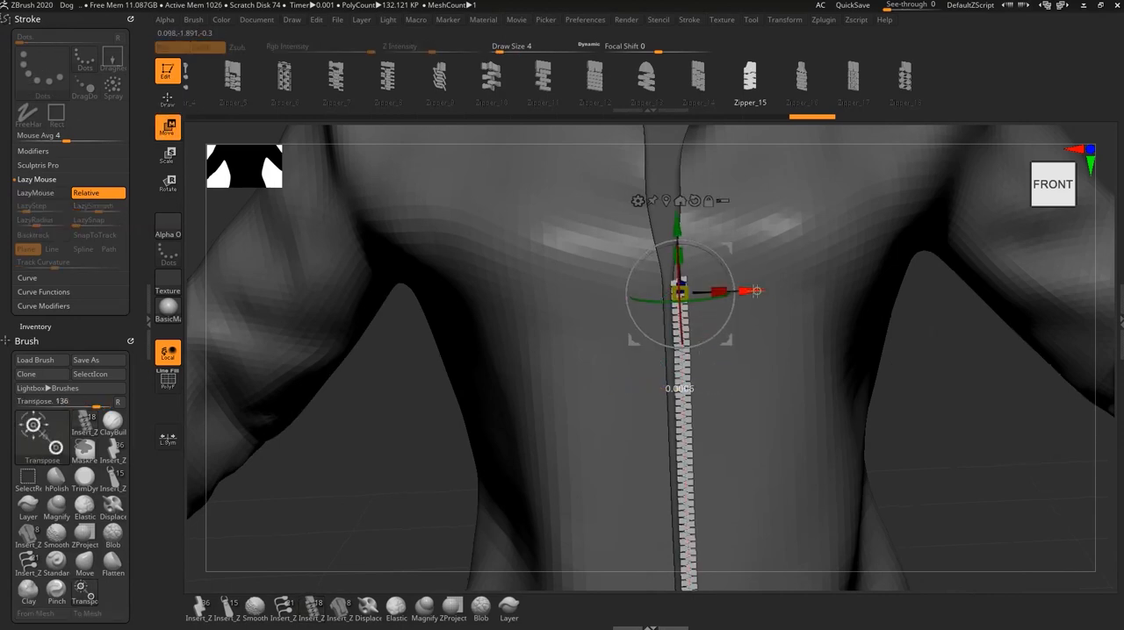
left_click_drag(760, 290, 742, 292)
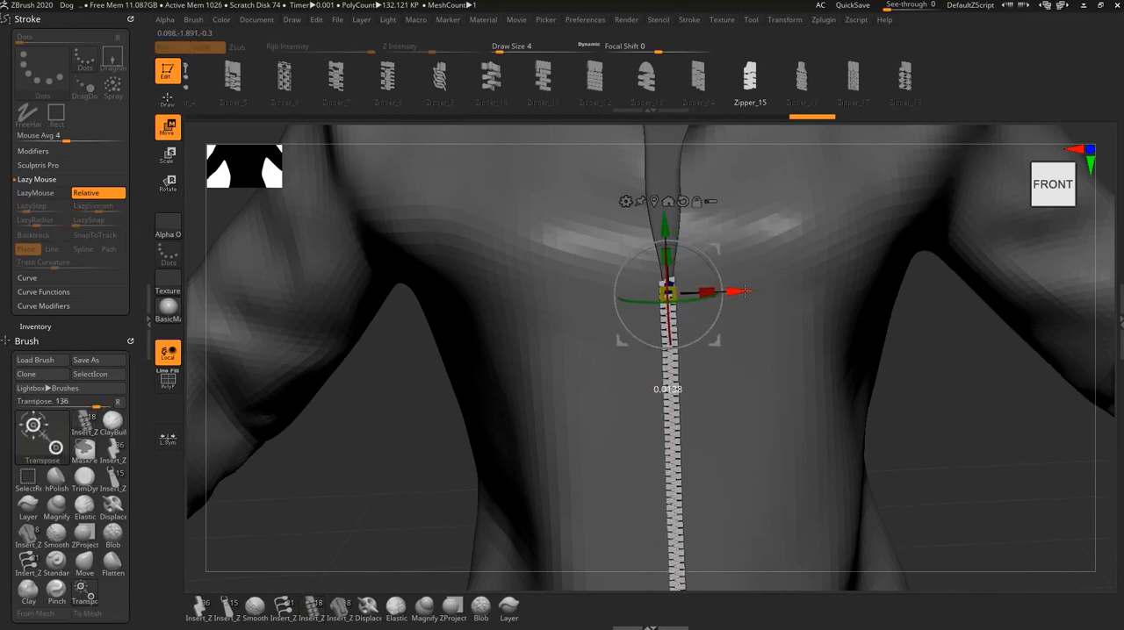
- Adjust the zipper curve near the jacket's hem at draw size 132 and regenerate the strip along it
right_click_drag(743, 512, 741, 319, "alt")
right_click_drag(740, 439, 753, 459, "alt")
right_click_drag(653, 406, 651, 392, "alt")
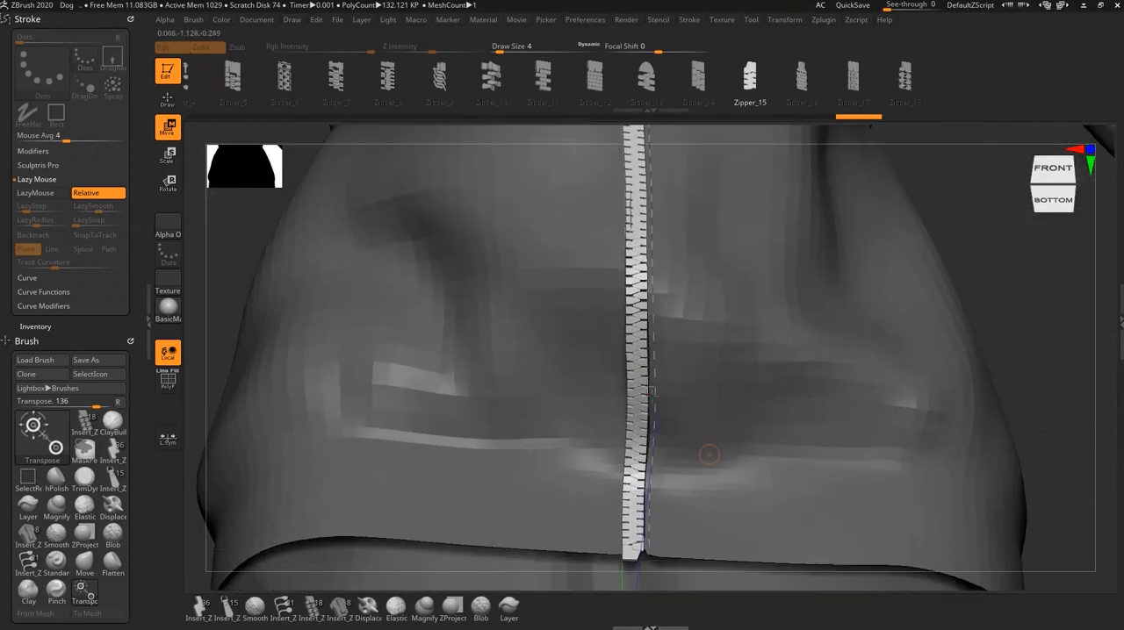
key("q")
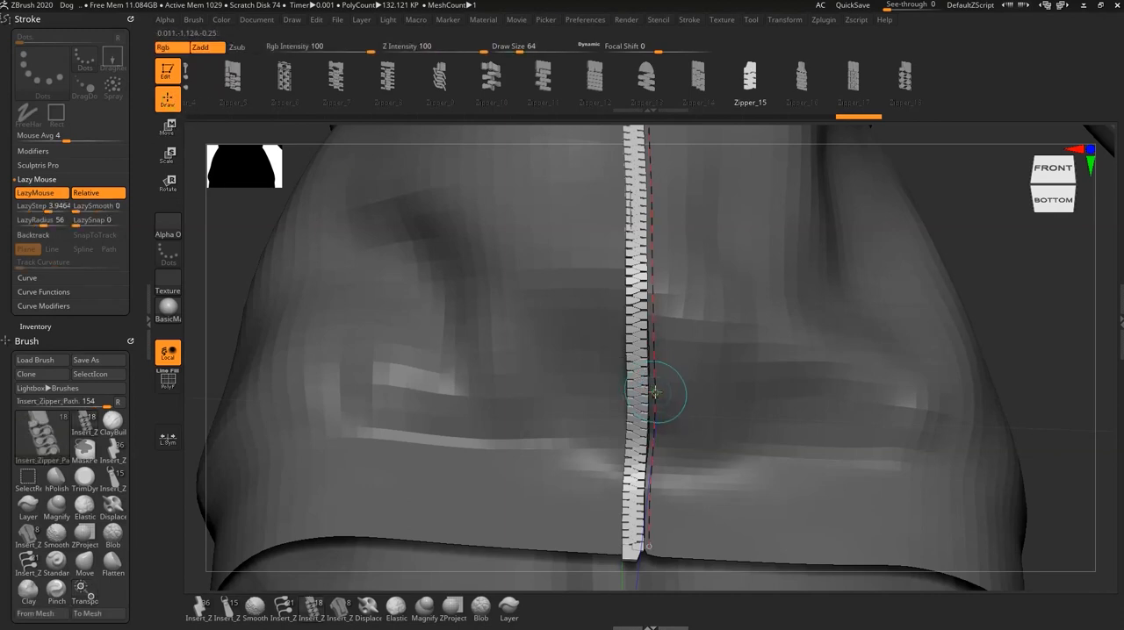
left_click_drag(657, 394, 668, 396)
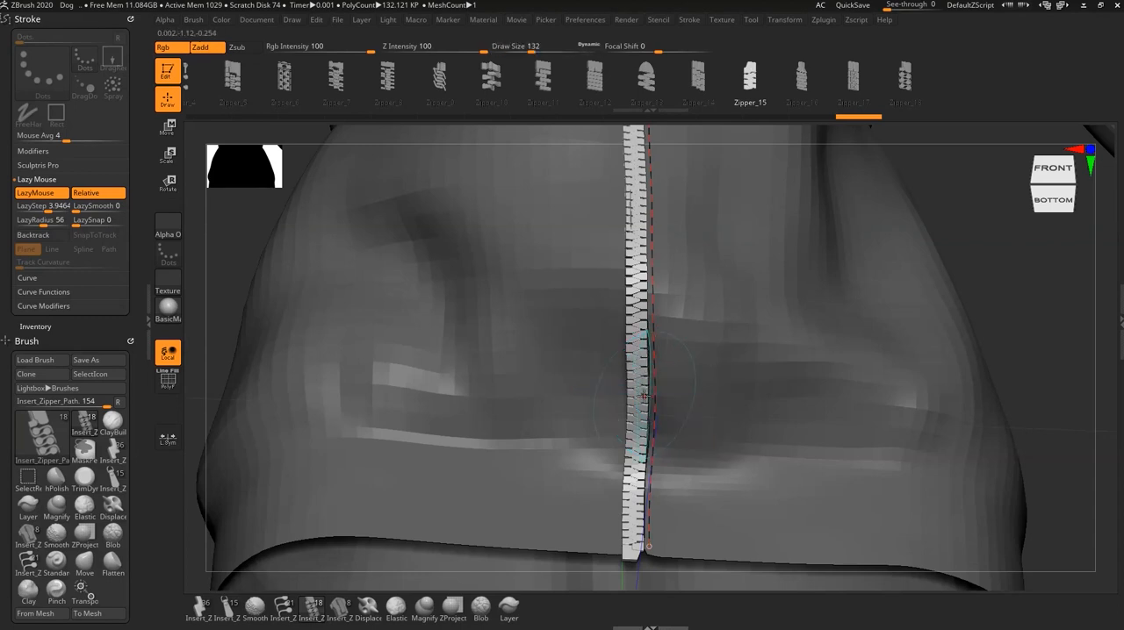
left_click(654, 396)
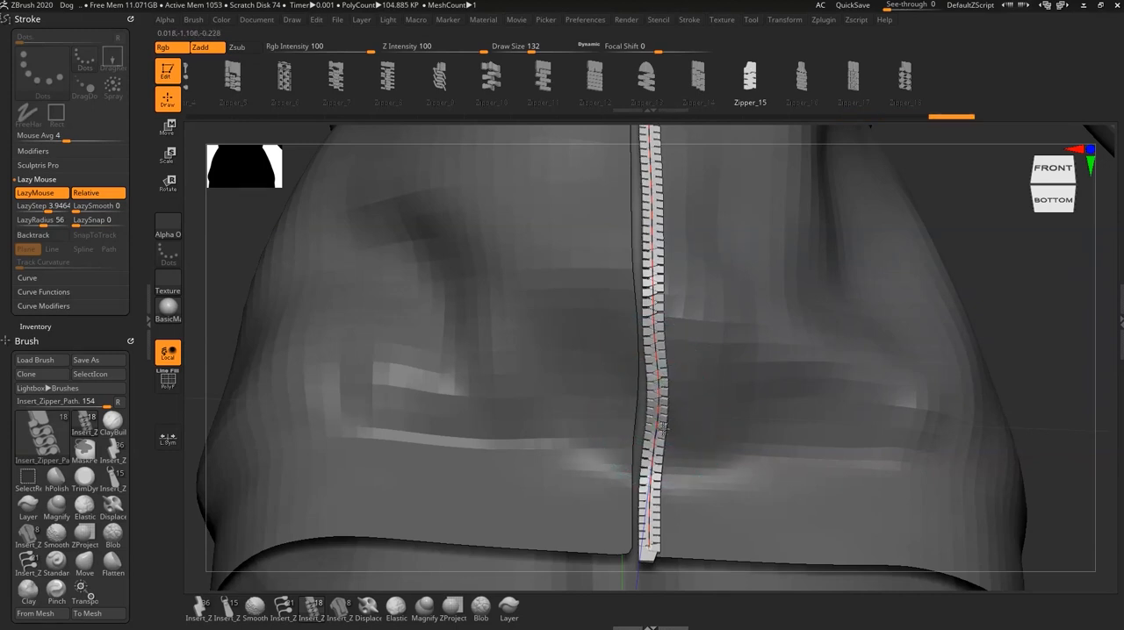
left_click_drag(664, 427, 666, 425)
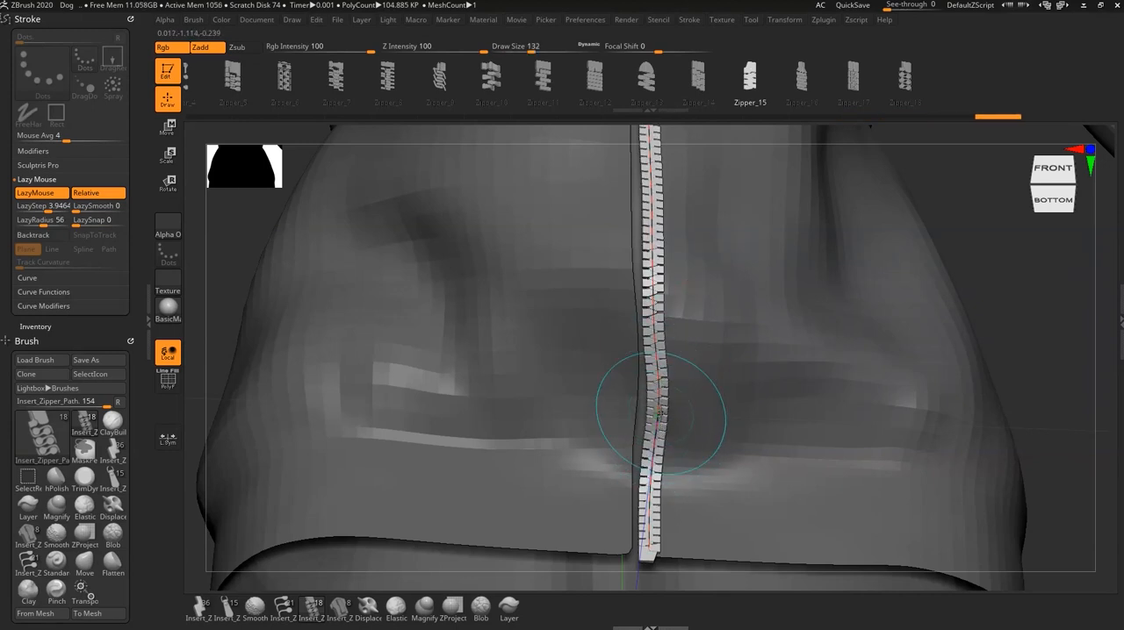
- Shift the regenerated strip sideways over the lower part of the opening and return to drawing mode
key("w")
left_click_drag(729, 429, 716, 429)
left_click(181, 108)
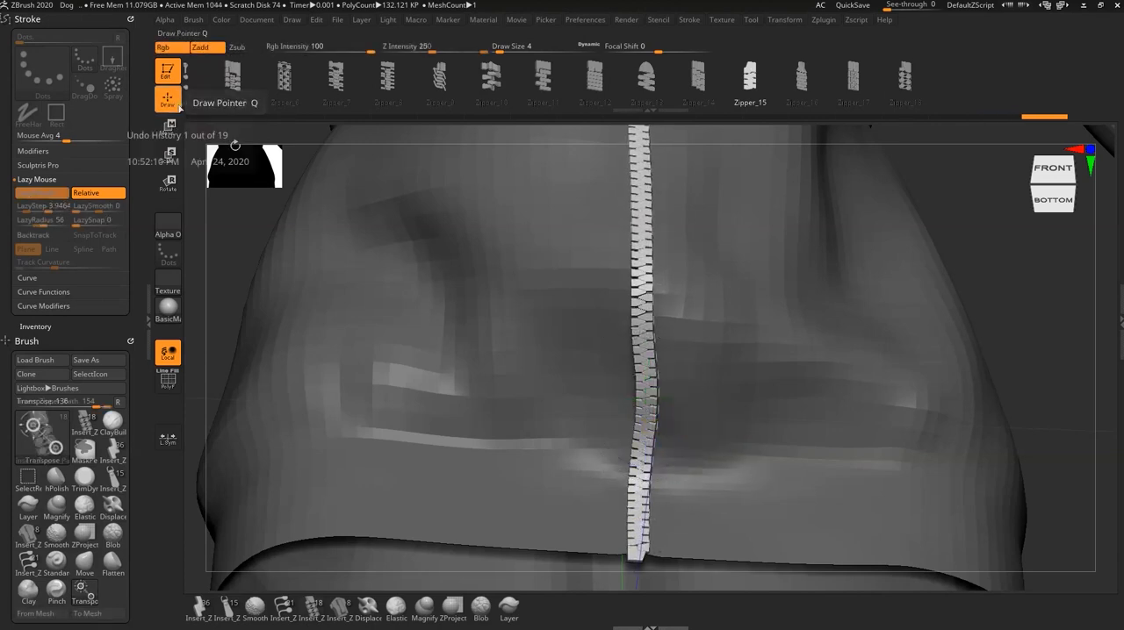
- Try inverting and clearing the mask on the jacket and zipper, and restore the jacket's masking
mouse_move(788, 435)
right_mouse_down("ctrl")
mouse_move(740, 435)
mouse_move(860, 434)
mouse_move(783, 311)
mouse_move(798, 244)
mouse_move(742, 423)
right_mouse_up("ctrl")
right_click_drag(738, 477, 911, 537, "ctrl")
mouse_move(709, 417)
right_mouse_down("alt")
mouse_move(698, 436)
mouse_move(708, 438)
right_mouse_up("alt")
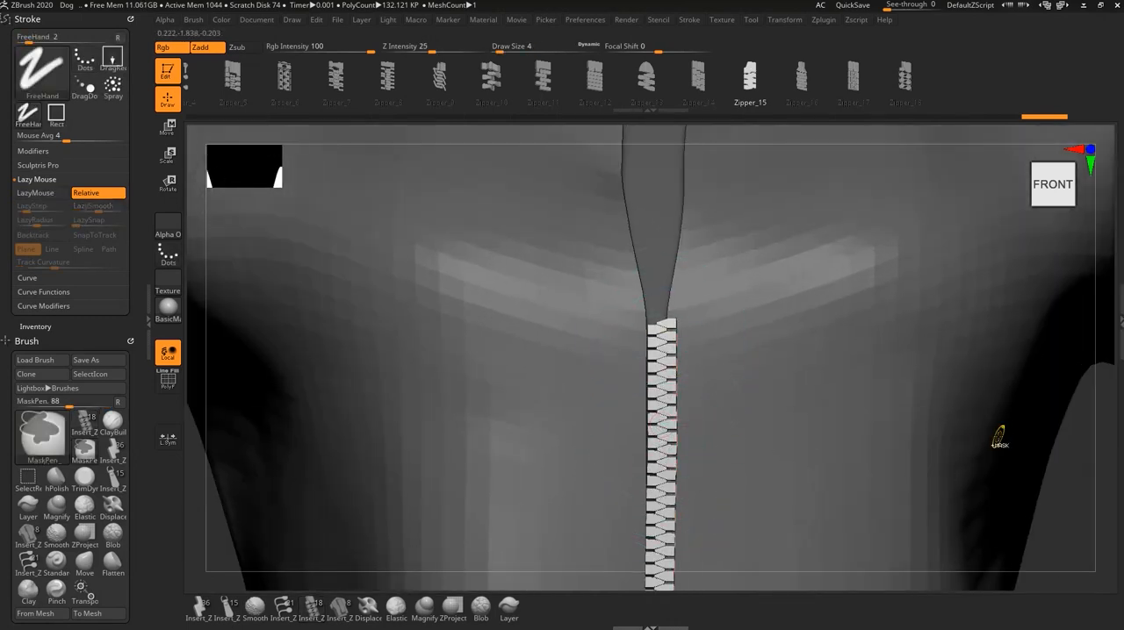
right_click_drag(998, 435, 934, 477, "ctrl")
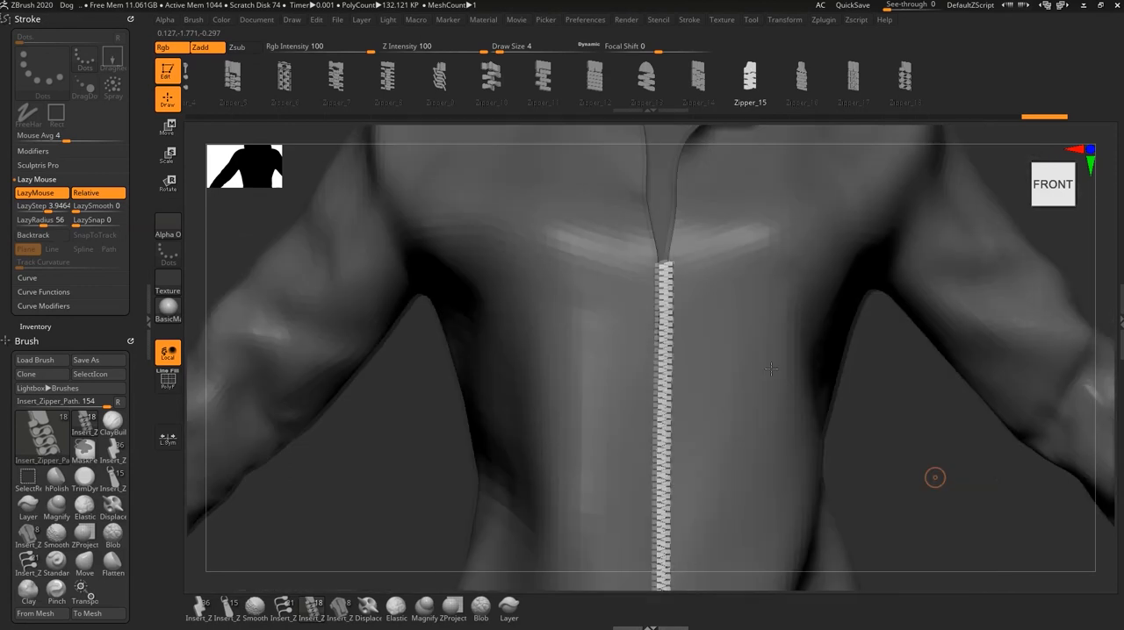
left_click(889, 377, "ctrl")
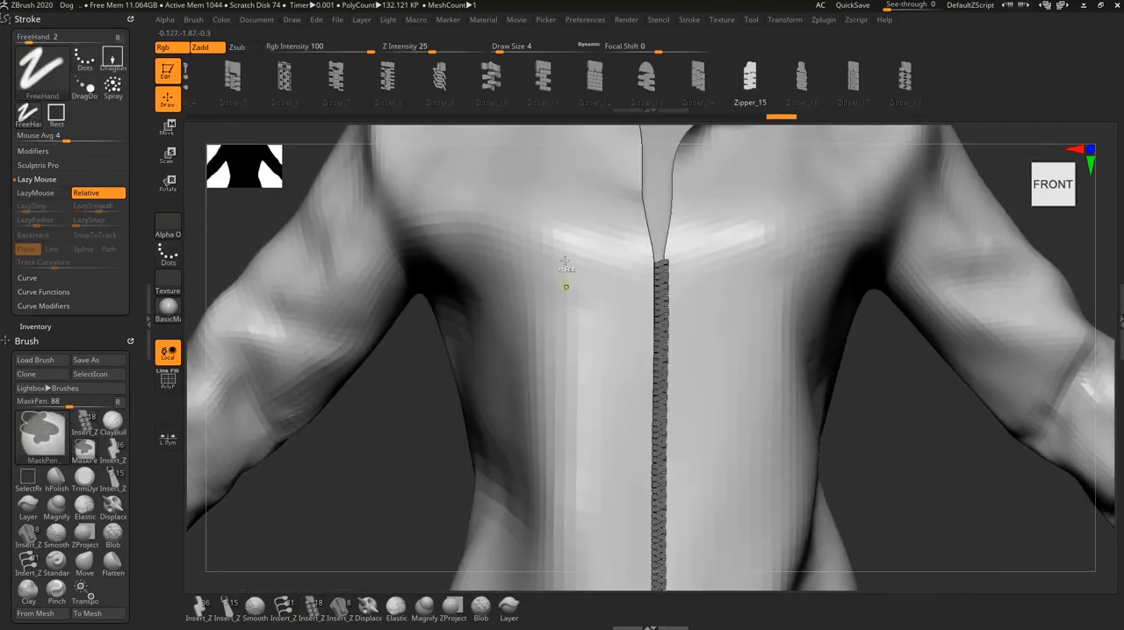
left_click_drag(915, 425, 937, 459, "ctrl")
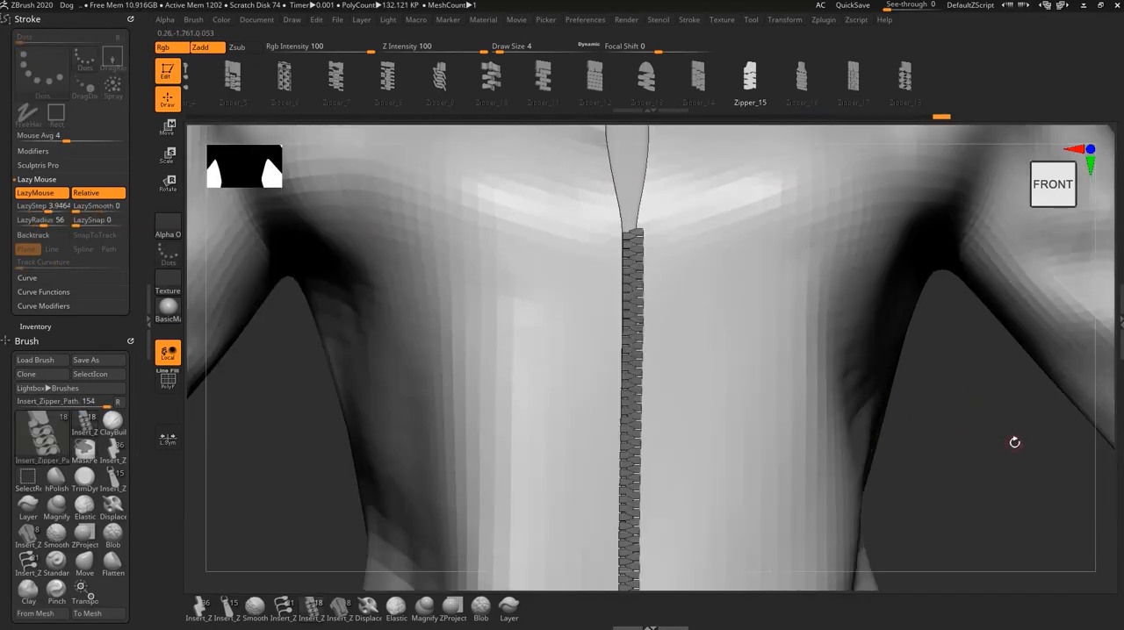
left_click(978, 404, "ctrl")
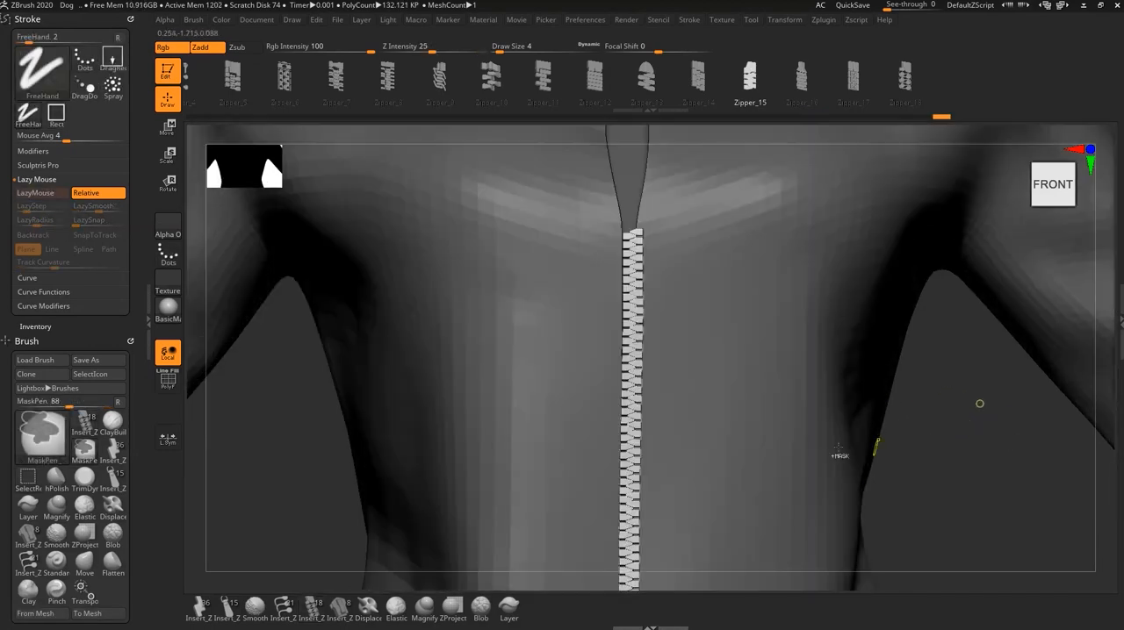
- Nudge the upper end of the zipper strip into line with the opening using the Move brush at draw size 74
key("b")
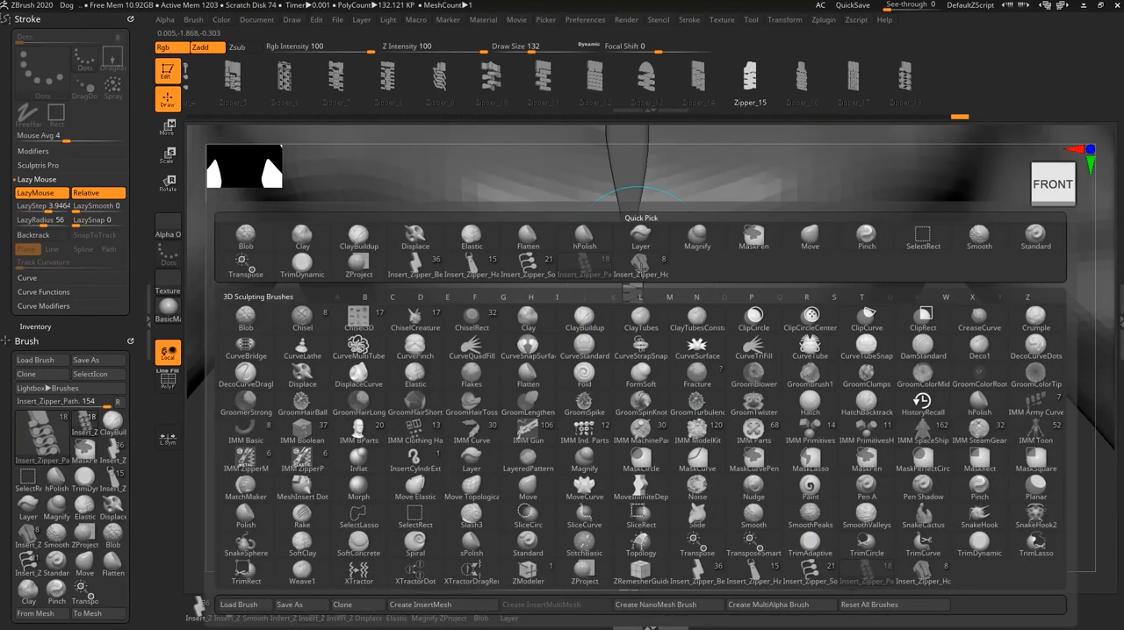
key("m")
key("v")
key("s")
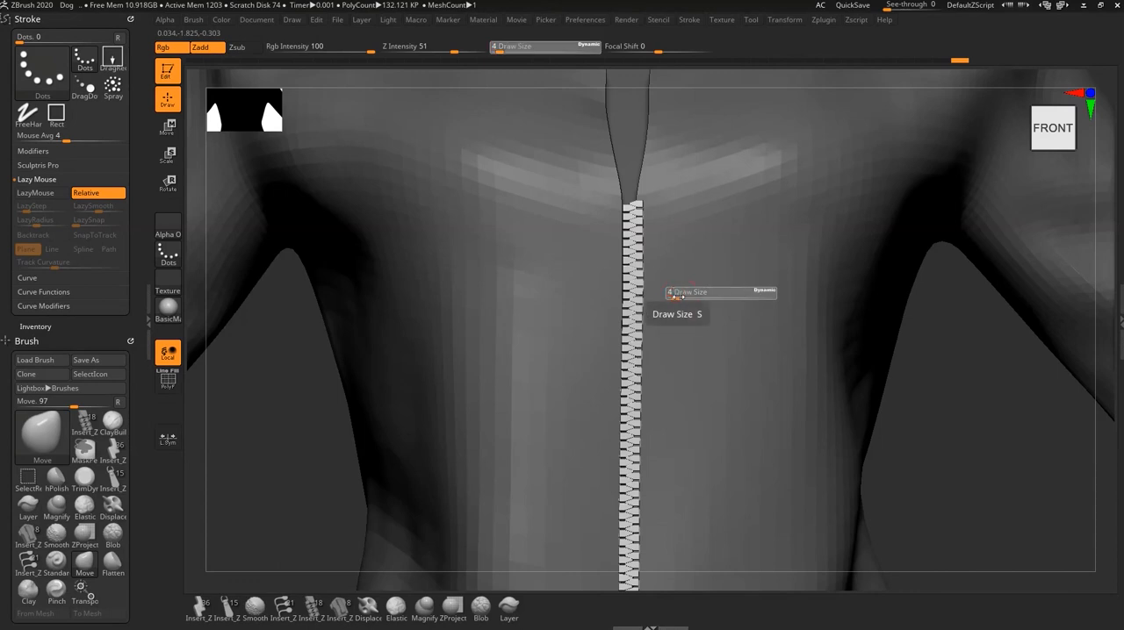
left_click_drag(675, 297, 697, 296)
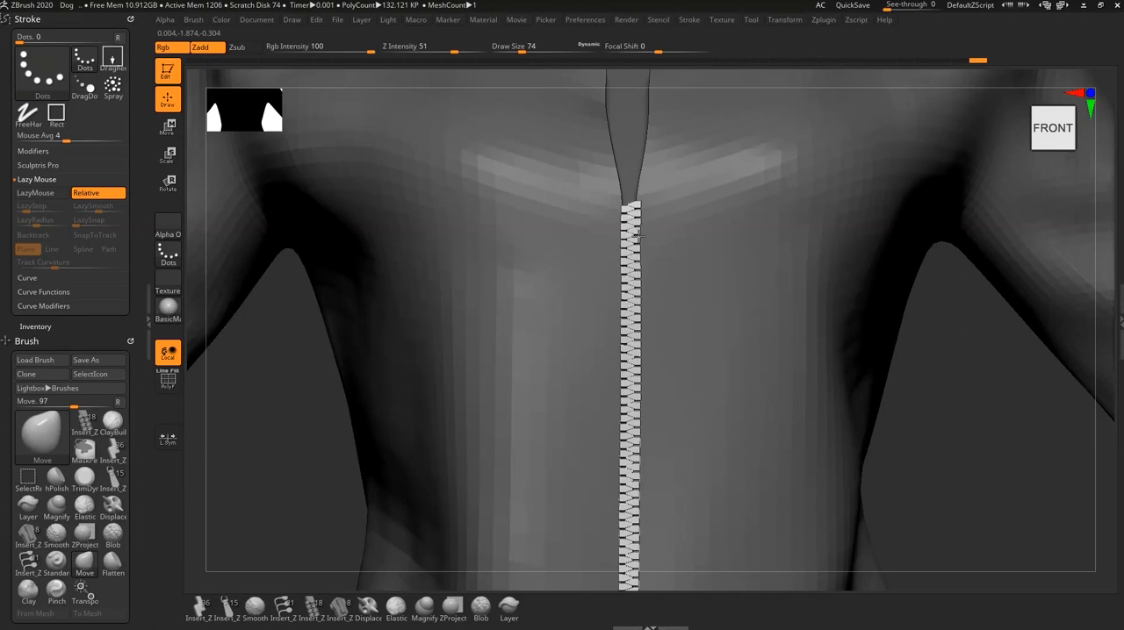
left_click_drag(639, 235, 644, 214)
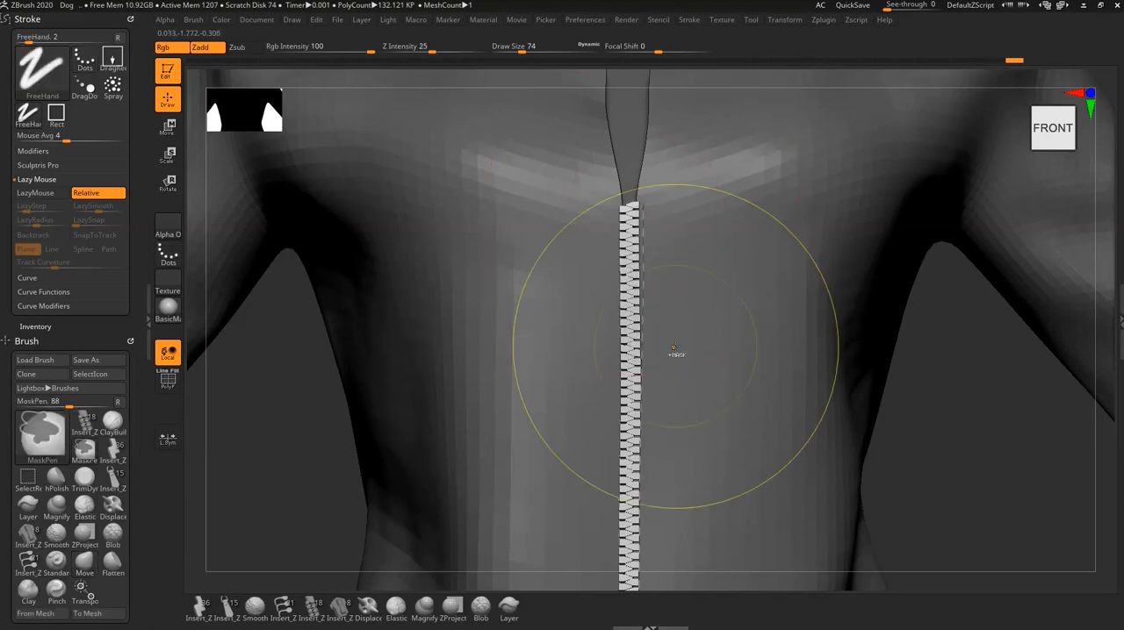
- Set the zipper holder brush to draw size 18, try inserting Holder_1 directly on the zipper's upper teeth, and undo the insertion
mouse_move(677, 354)
right_mouse_down("ctrl")
mouse_move(708, 308)
mouse_move(676, 299)
mouse_move(667, 276)
mouse_move(690, 382)
mouse_move(709, 395)
mouse_move(722, 376)
right_mouse_up("ctrl")
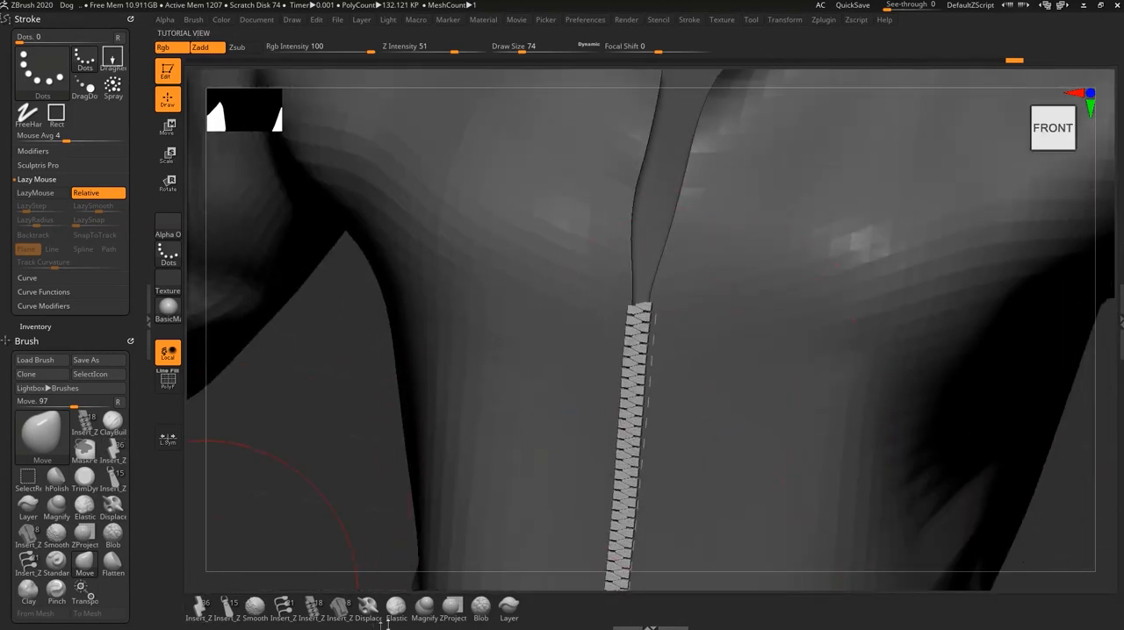
left_click(340, 606)
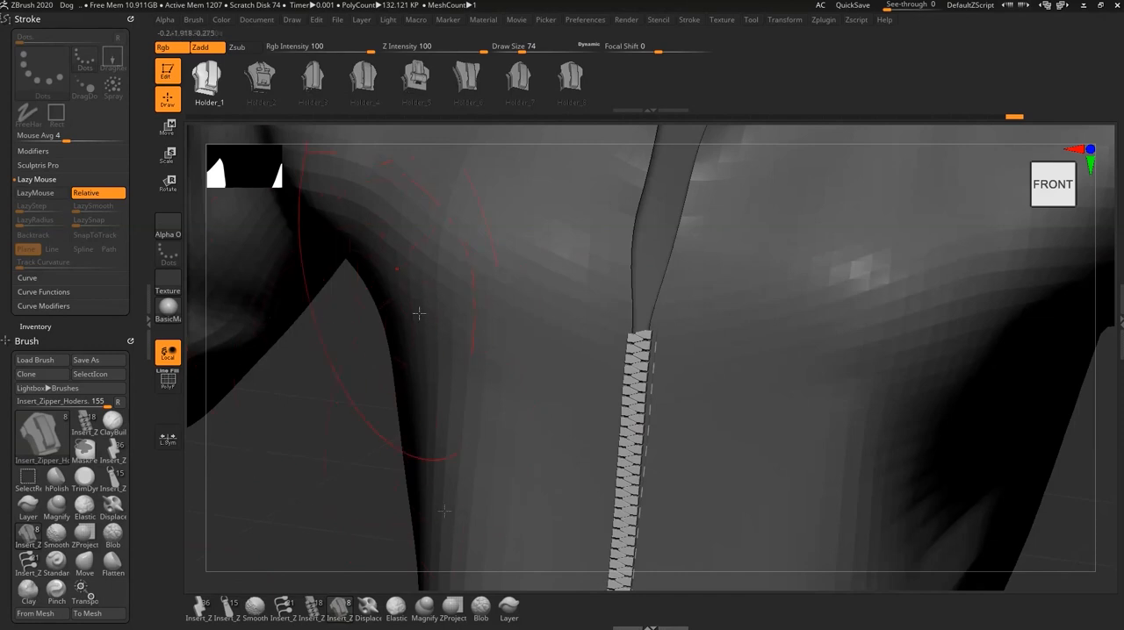
key("s")
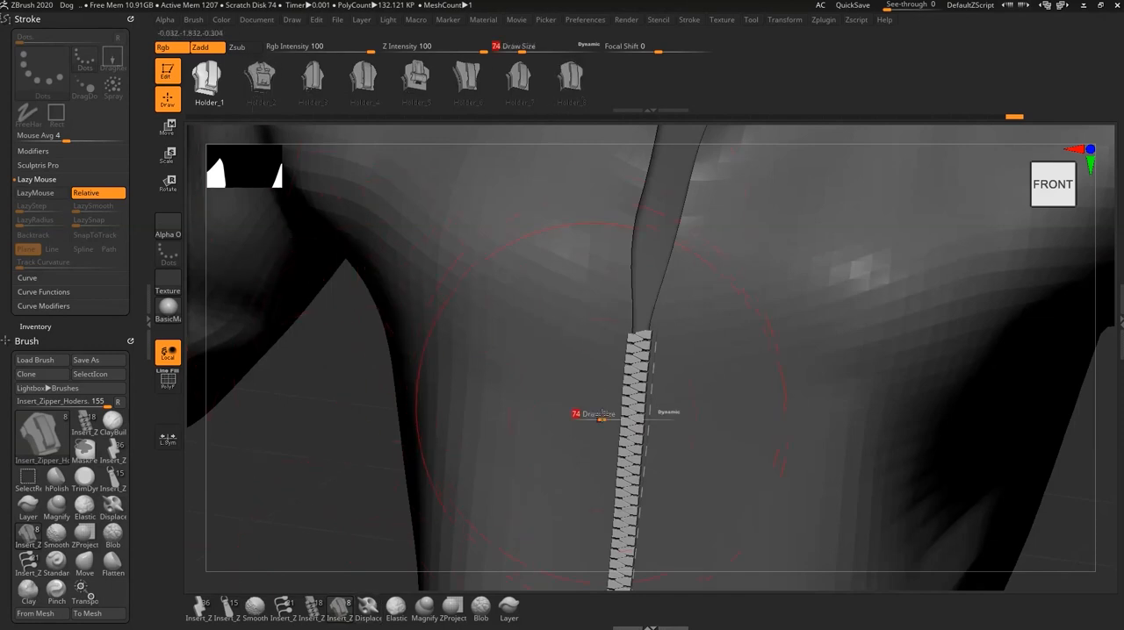
left_click_drag(602, 418, 587, 421)
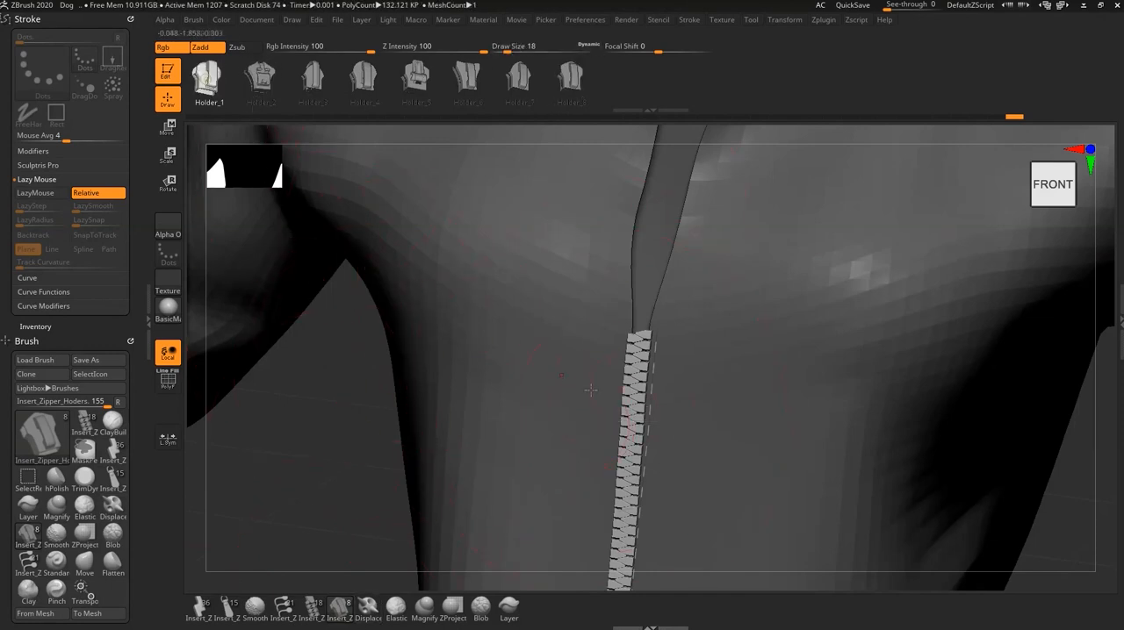
mouse_move(638, 416)
right_mouse_down("ctrl")
mouse_move(717, 427)
mouse_move(667, 312)
right_mouse_up("ctrl")
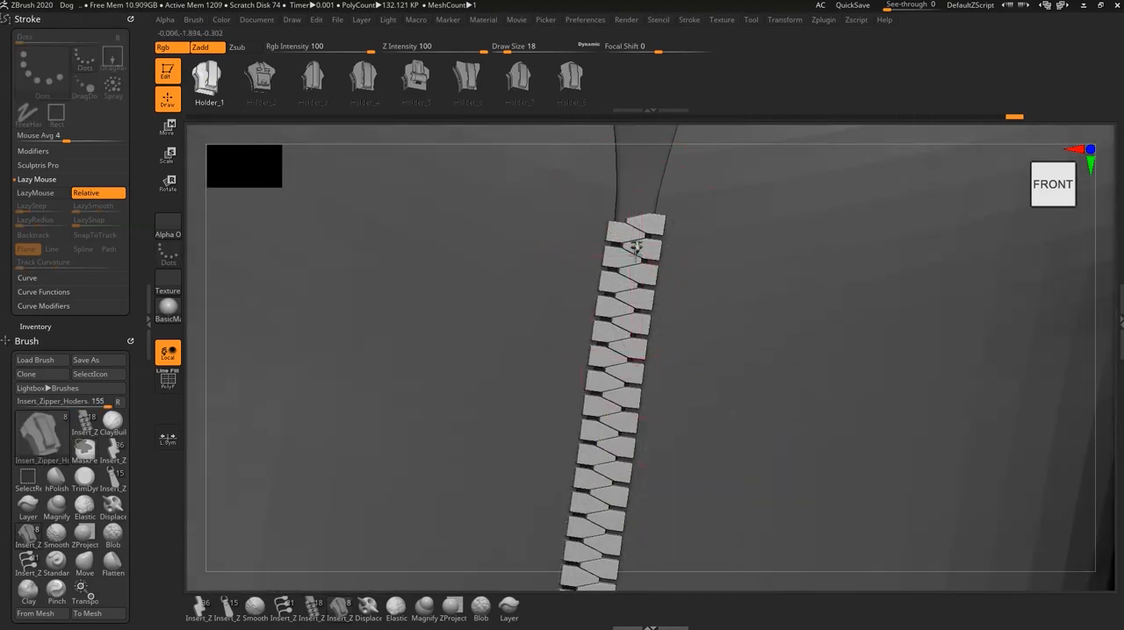
left_click_drag(633, 248, 668, 248)
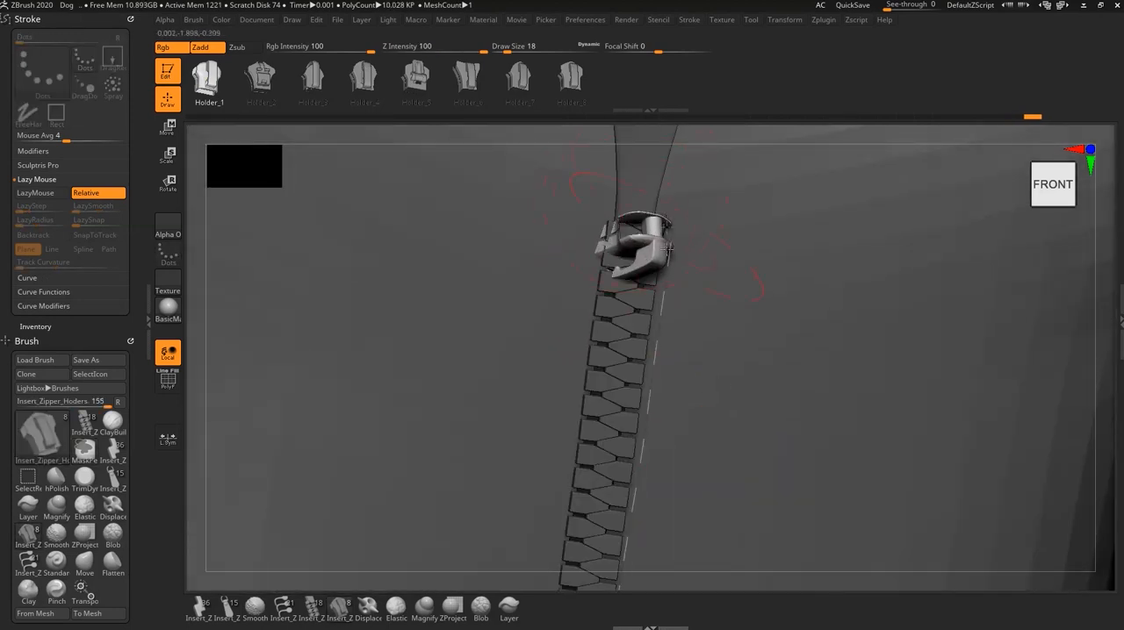
key("ctrl+z")
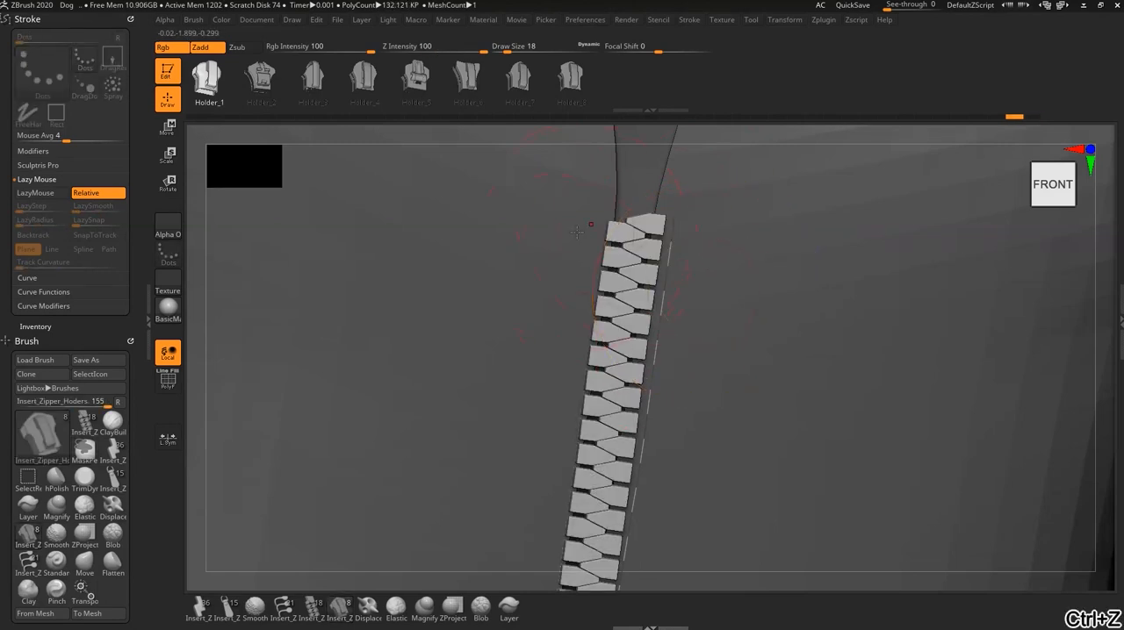
- Insert the Holder_1 slider on the jacket beside the zipper's upper end and move it sideways over the teeth
left_click_drag(574, 231, 568, 288)
key("w")
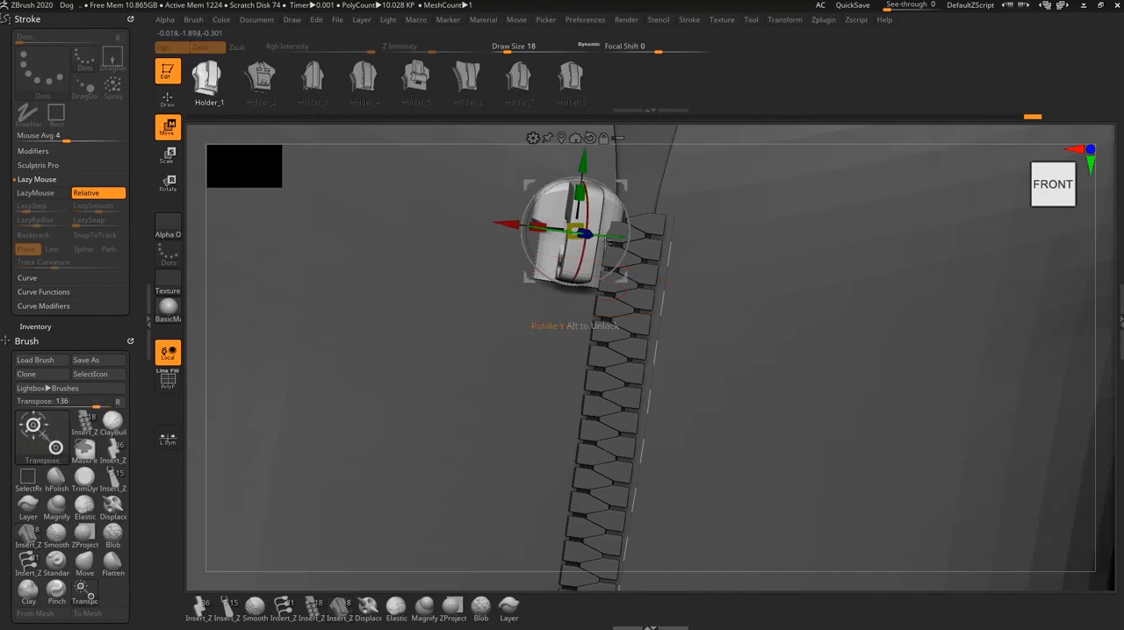
left_click_drag(500, 224, 567, 233)
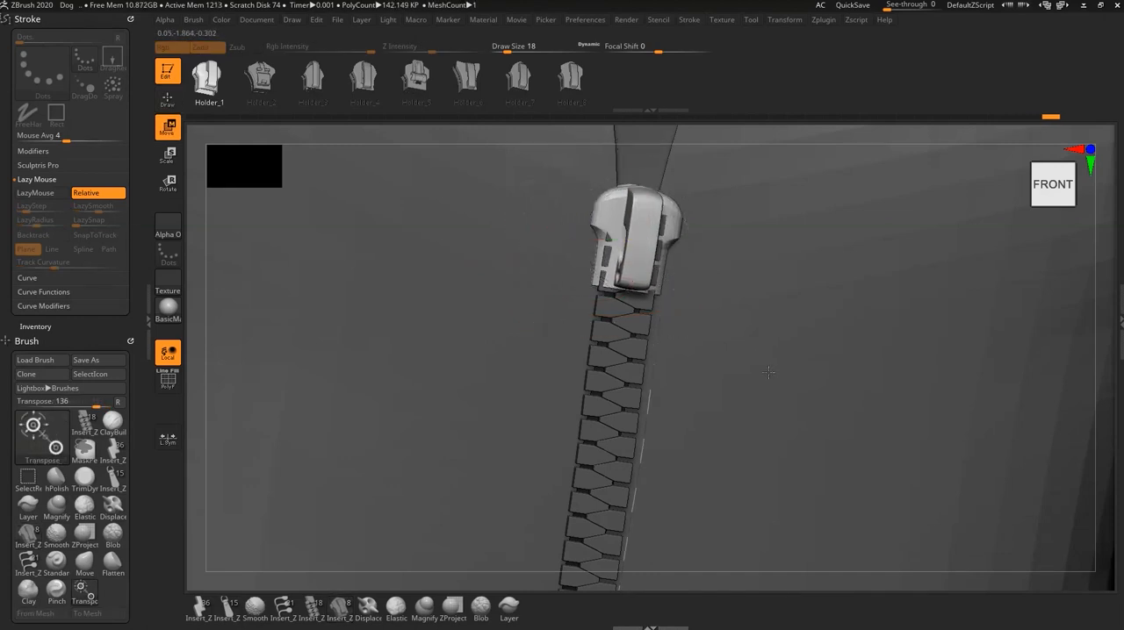
right_click_drag(773, 374, 809, 405)
left_click_drag(606, 314, 590, 316)
right_click_drag(791, 446, 729, 409, "shift")
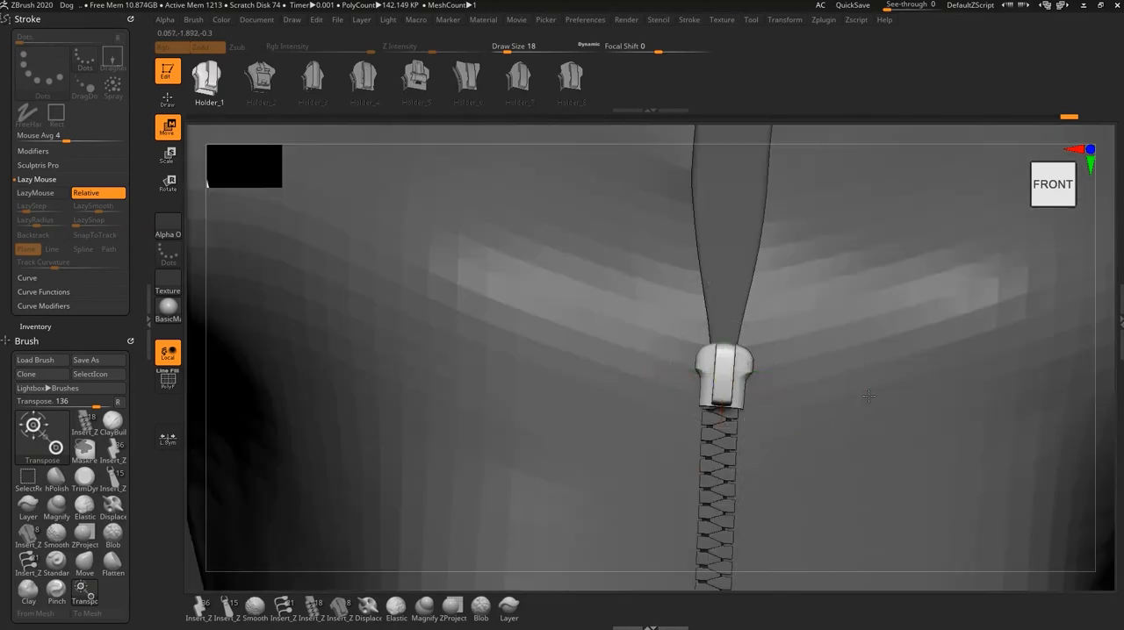
- Switch to the zipper handle brush and swap the inserted slider for several handle shapes, including Handle_1 and Handle_5, ending on Handle_3
right_click_drag(869, 396, 837, 505, "alt")
mouse_move(892, 463)
right_mouse_down("ctrl")
mouse_move(884, 514)
mouse_move(825, 465)
mouse_move(899, 488)
right_mouse_up("ctrl")
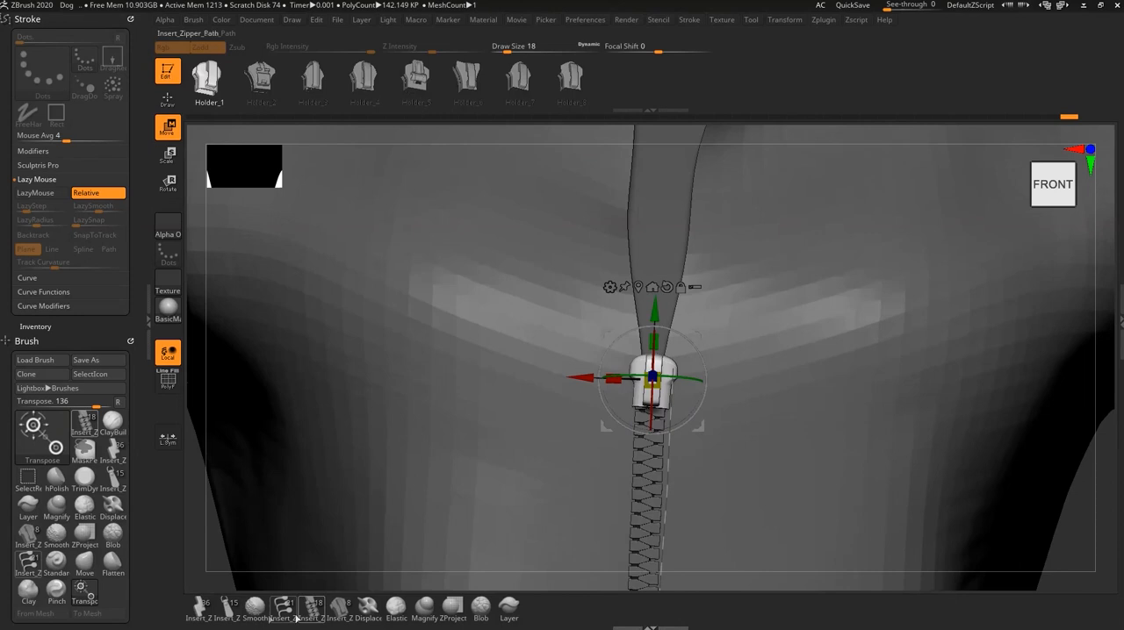
left_click(230, 615)
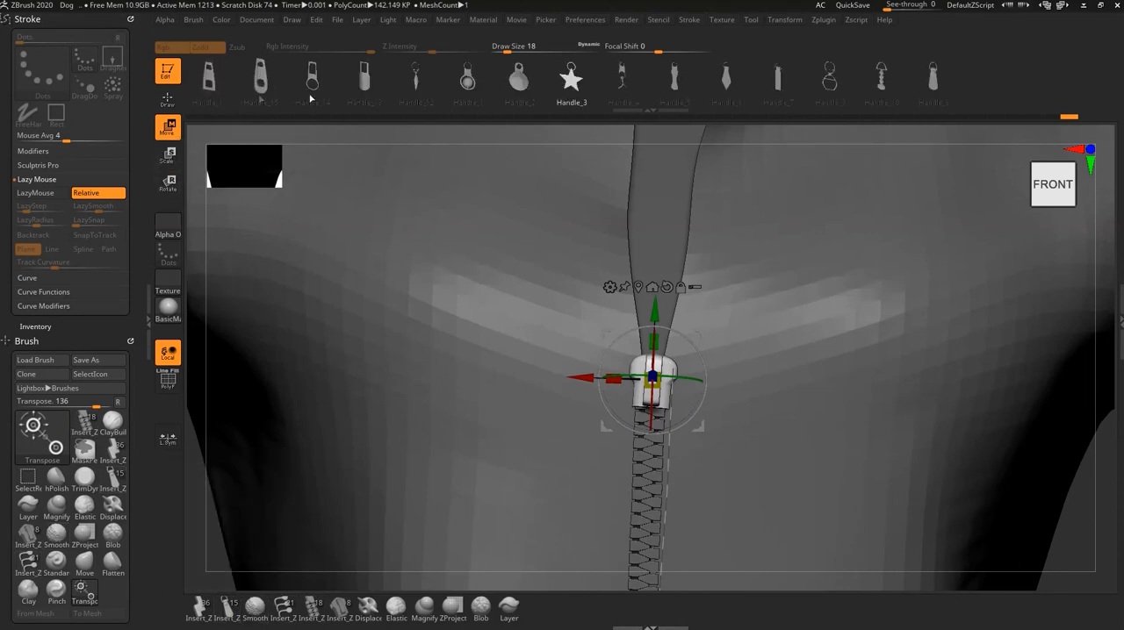
left_click(691, 89)
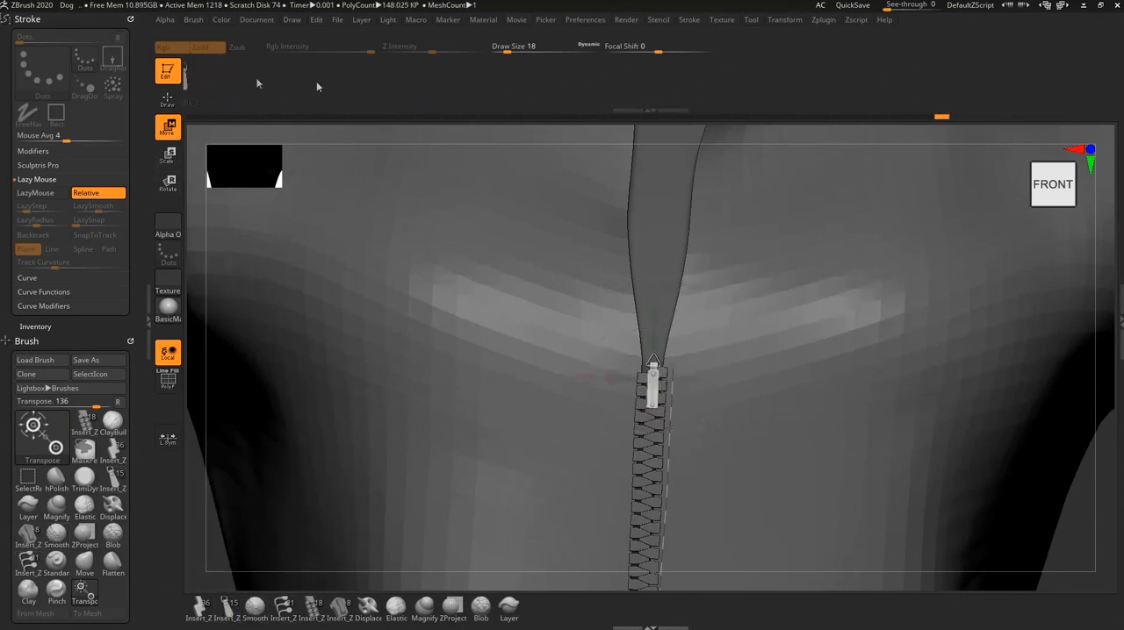
left_click_drag(502, 86, 767, 87)
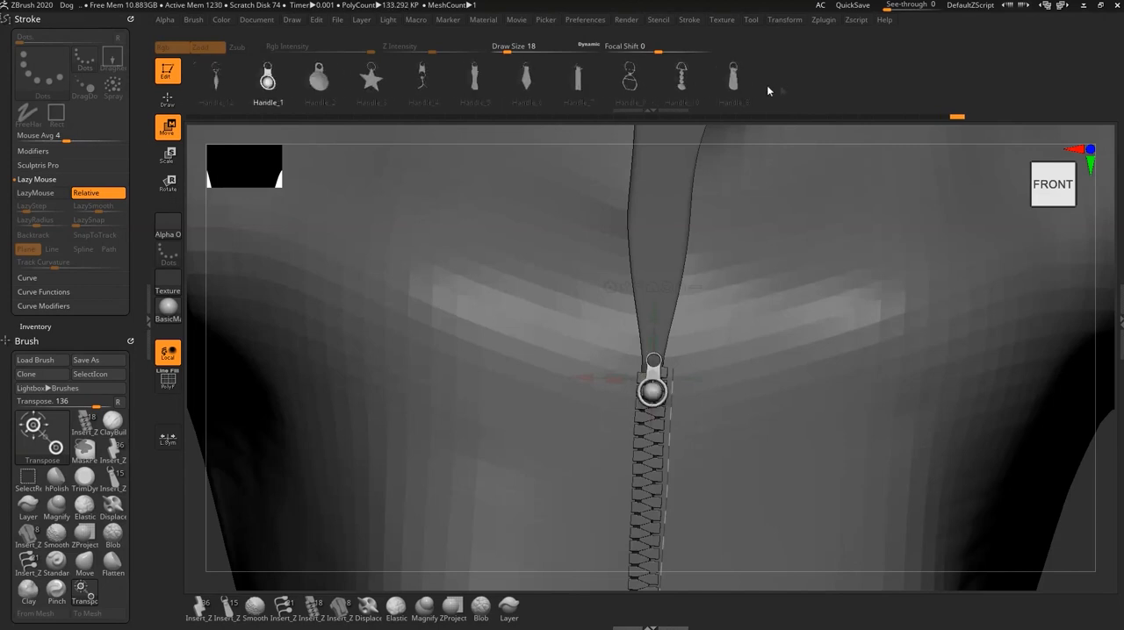
left_click_drag(556, 85, 621, 89)
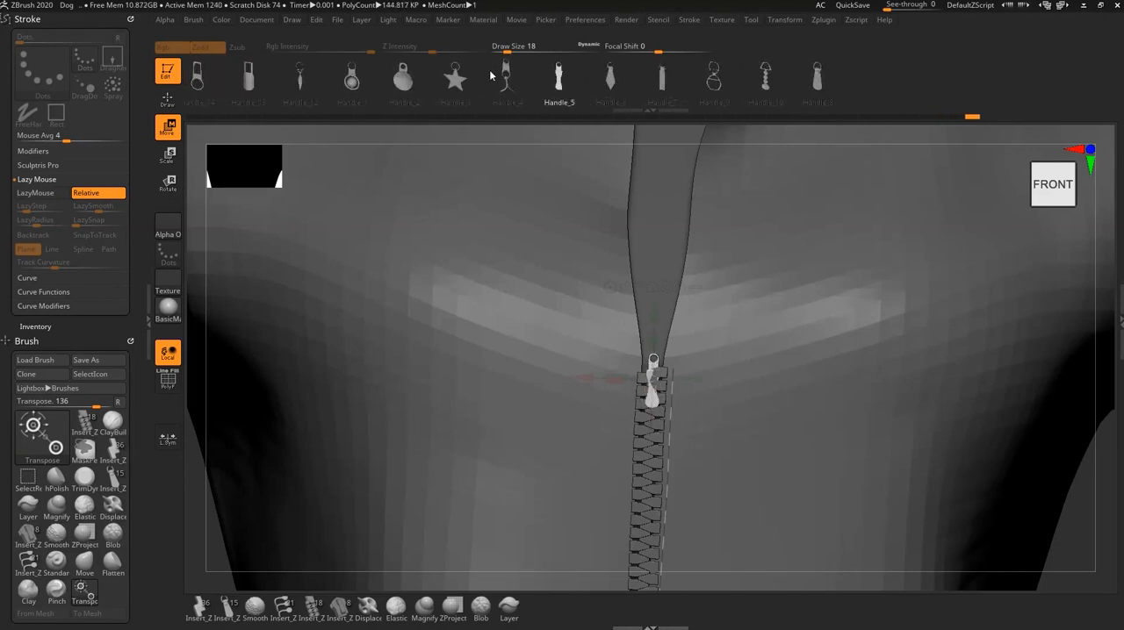
left_click(469, 90)
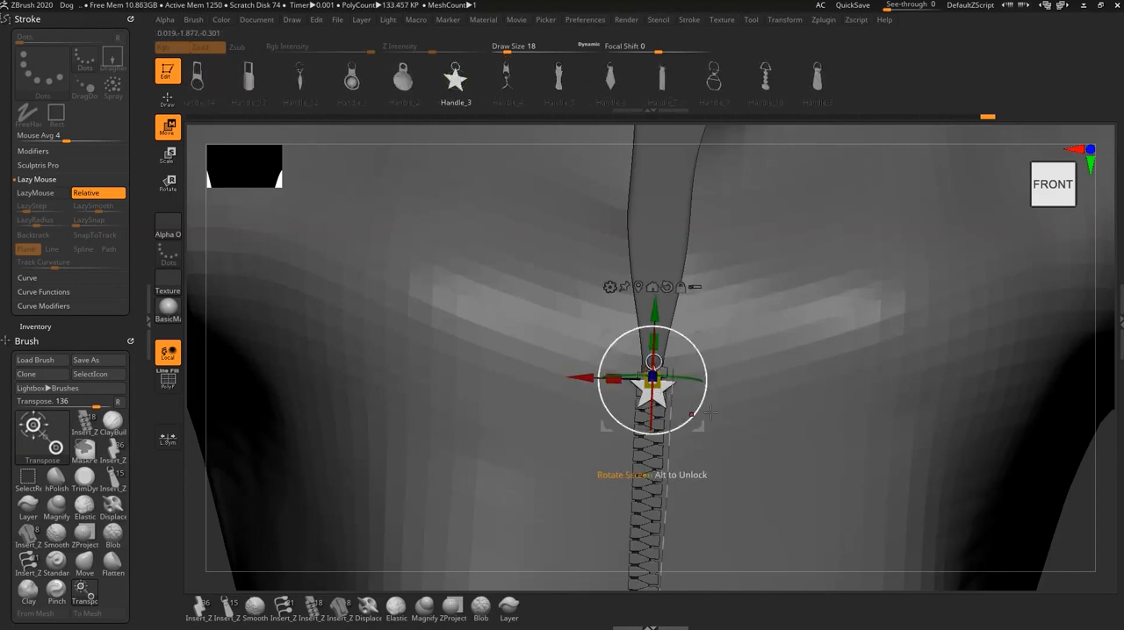
- Undo the handle swaps to restore the Holder_1 slider, and undo a test insertion of Handle_3 beside it
key("ctrl+z")
key("ctrl+z")
key("ctrl+z")
key("ctrl+z")
key("ctrl+z")
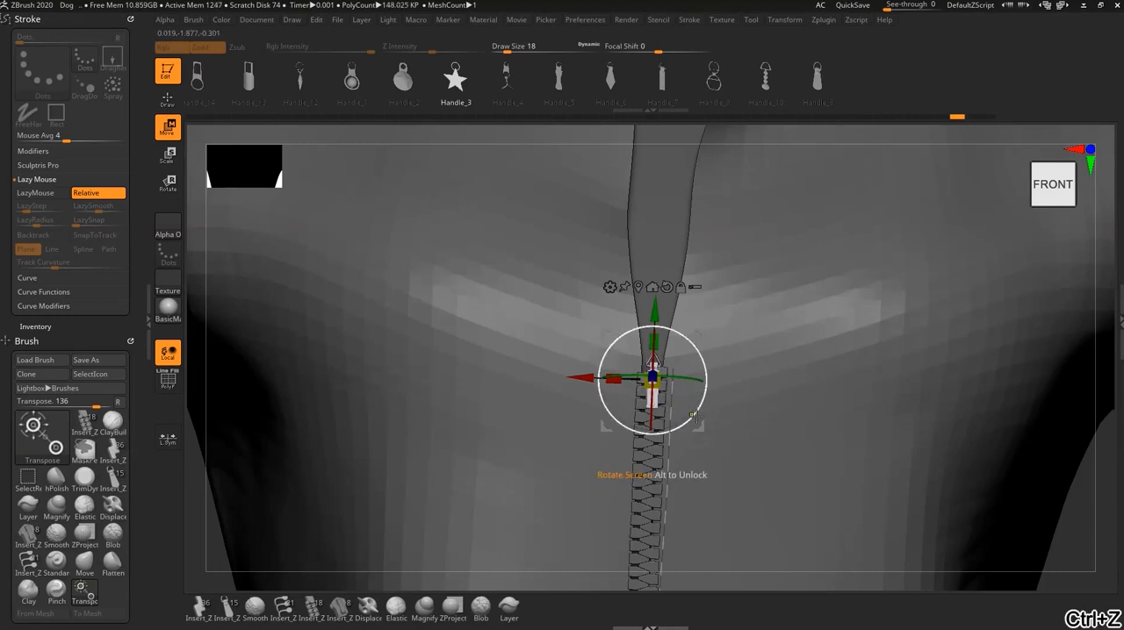
key("ctrl+z")
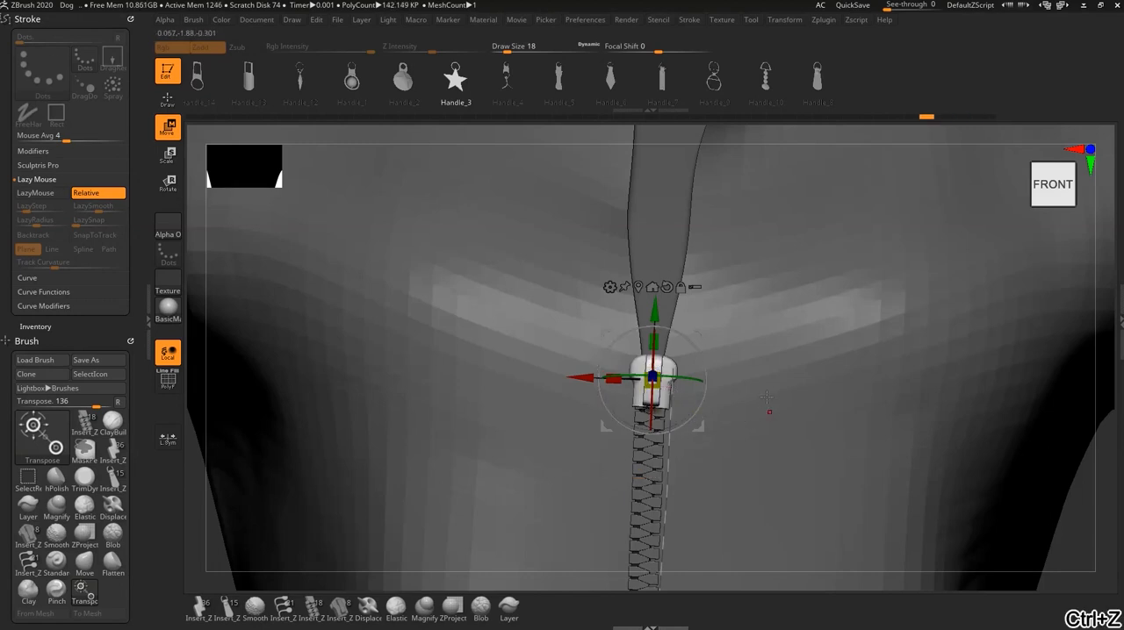
key("ctrl+z")
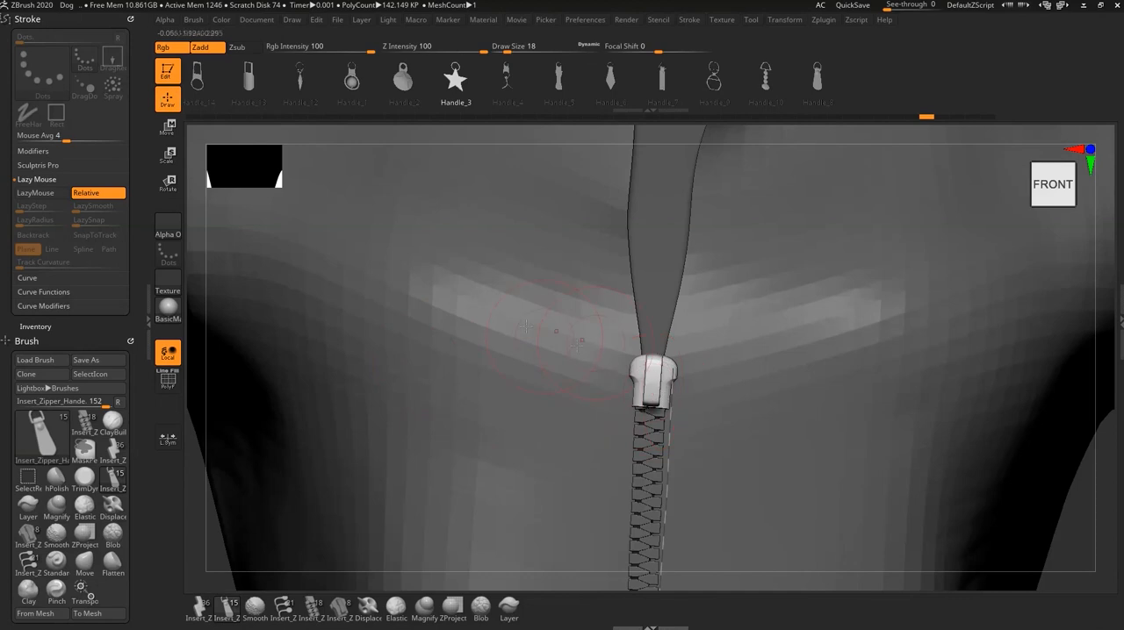
key("ctrl+z")
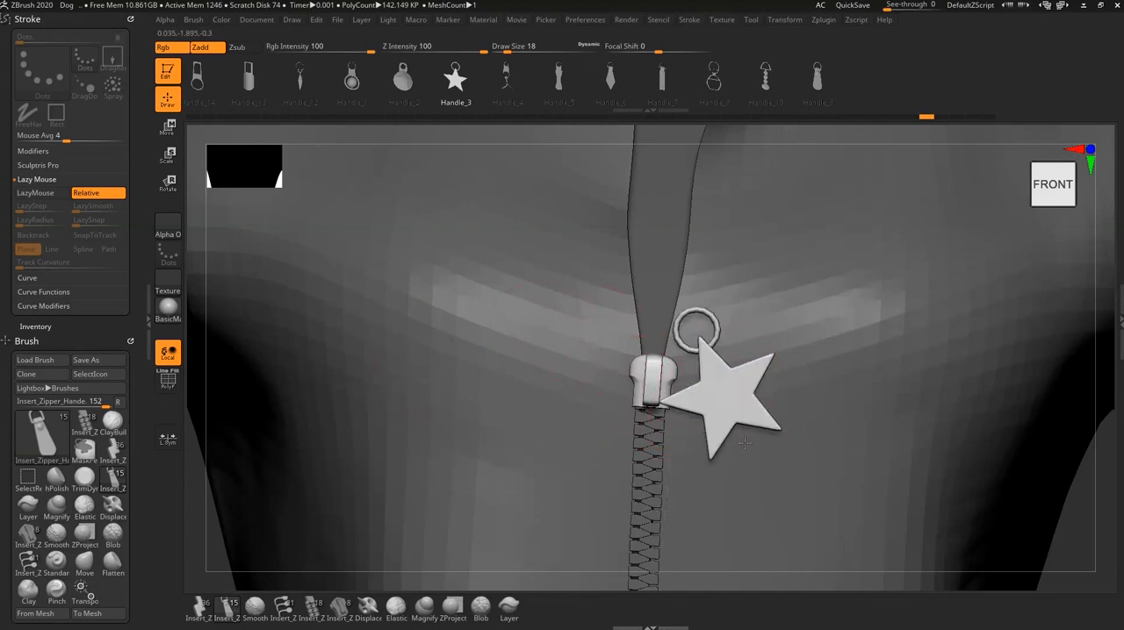
key("ctrl+z")
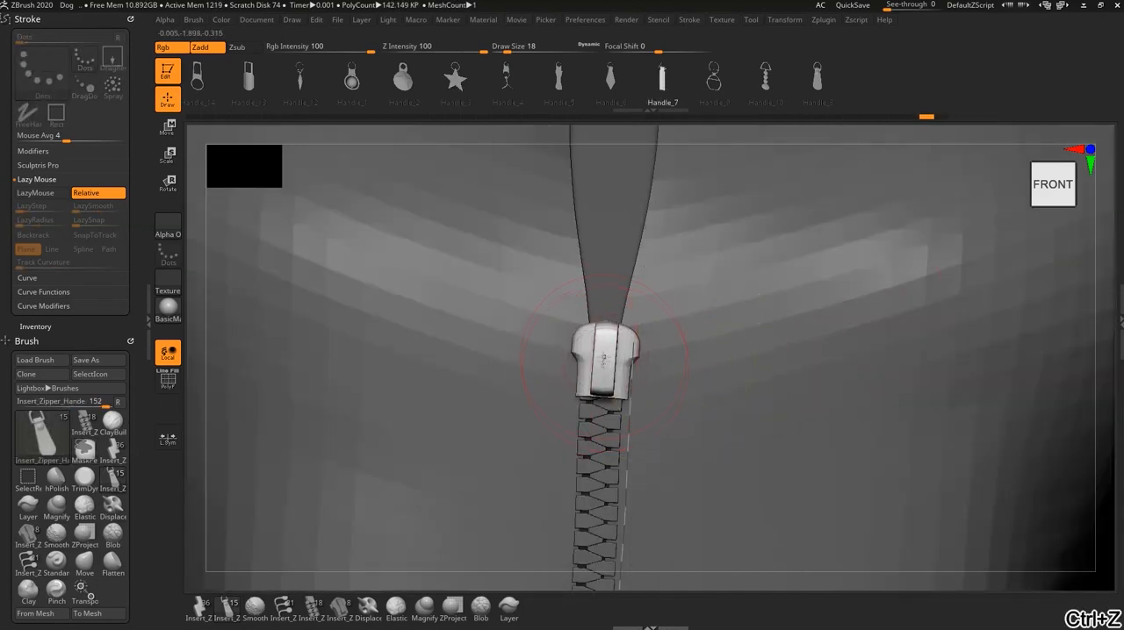
- Try inserting Handle_7 over the slider, set the draw size to 14, and undo the insertion
left_click_drag(604, 358, 597, 445)
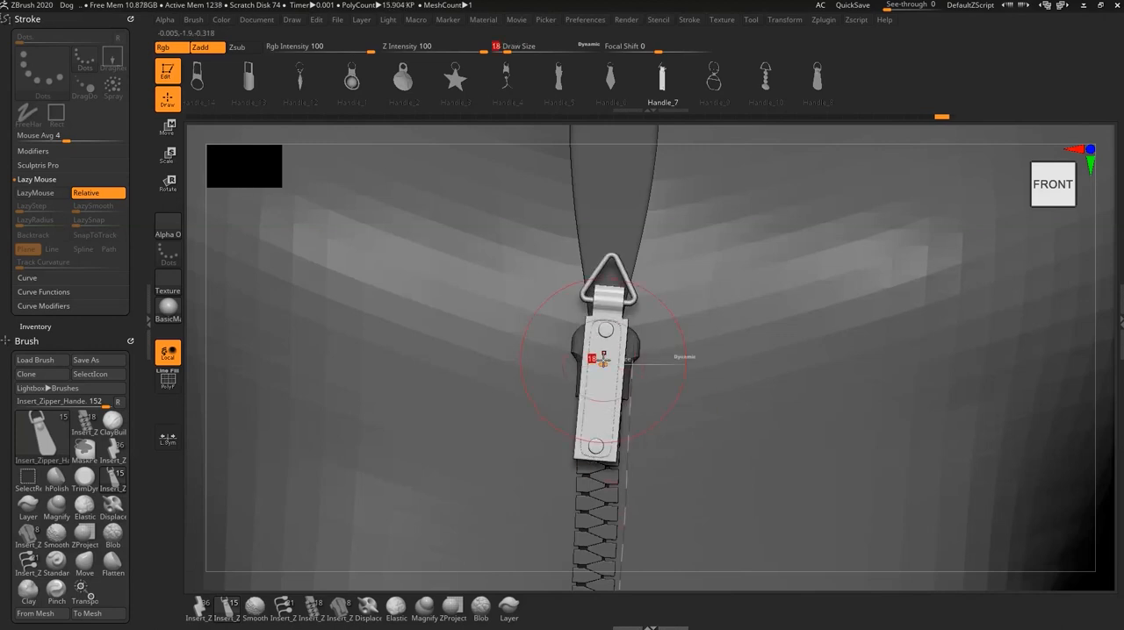
left_click_drag(603, 361, 600, 361)
mouse_move(694, 394)
right_mouse_down()
mouse_move(623, 391)
mouse_move(676, 414)
right_mouse_up()
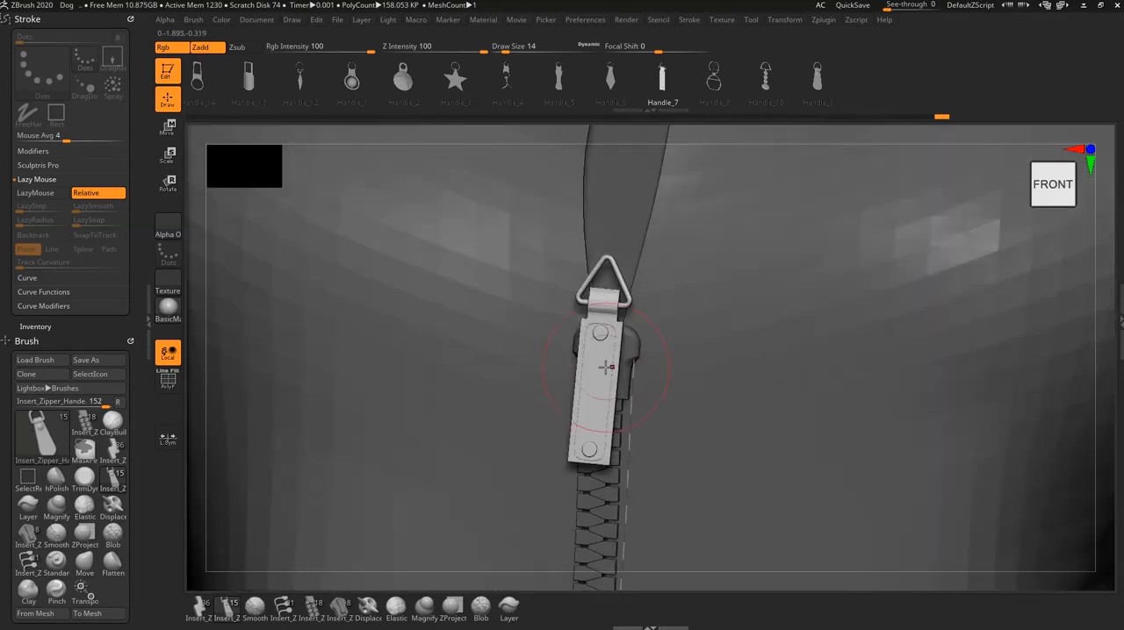
key("ctrl+z")
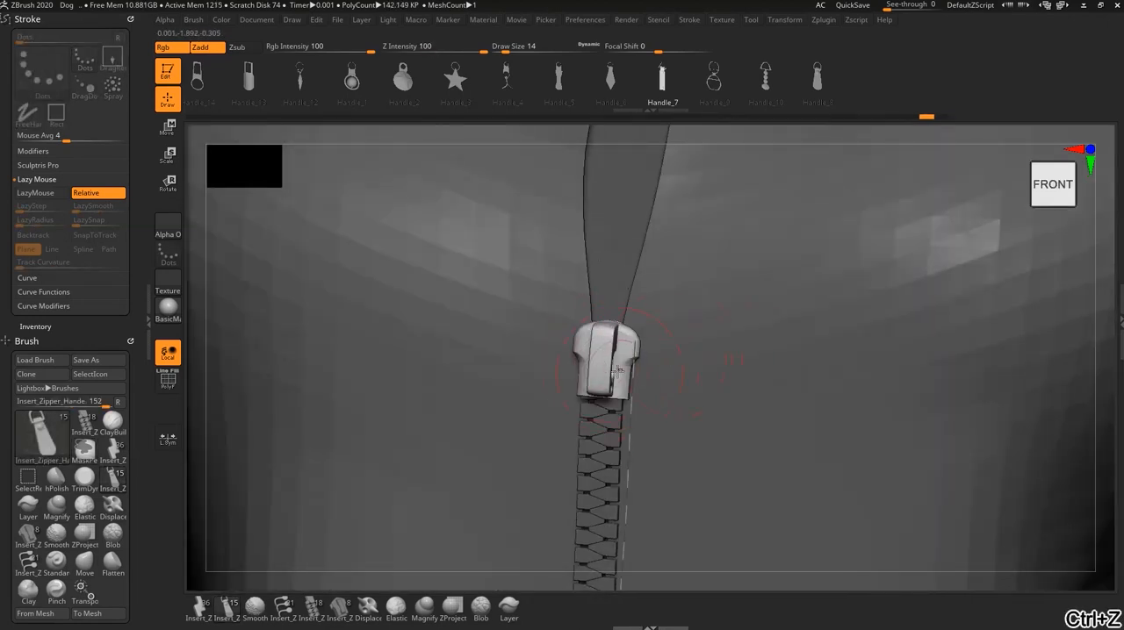
- Insert Handle_7 over the slider at draw size 14 and move it down so its triangular ring hangs from the slider
left_click_drag(603, 356, 590, 516)
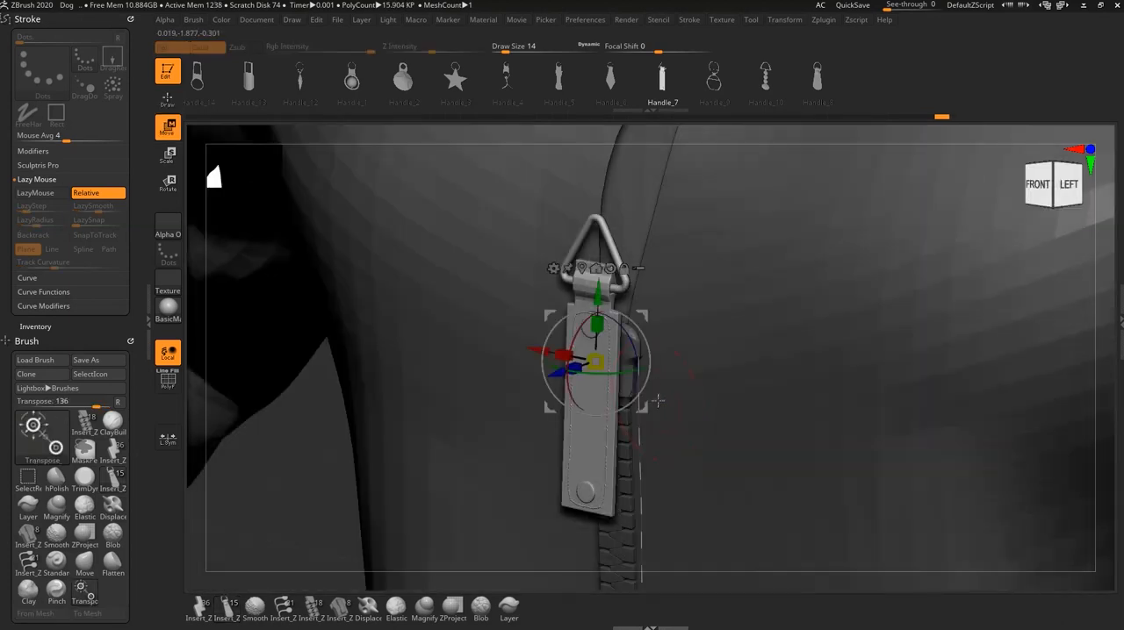
left_click_drag(602, 364, 562, 511)
right_click_drag(748, 466, 712, 565, "ctrl")
key("q")
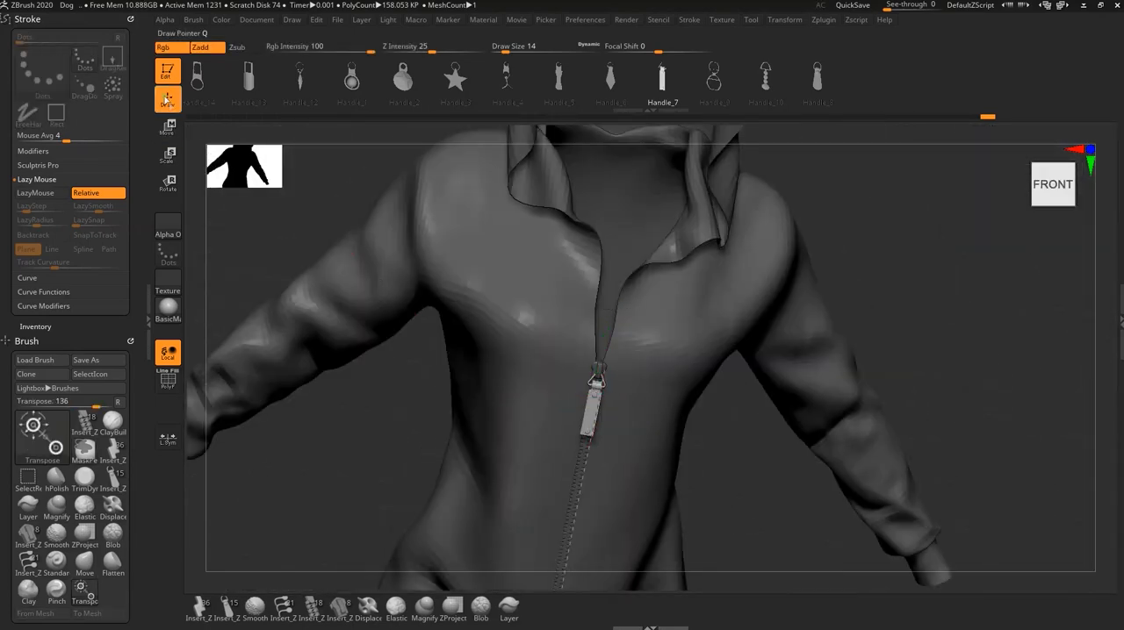
- Clear the mask on the jacket and zipper parts
mouse_move(728, 449)
right_mouse_down()
mouse_move(694, 414)
mouse_move(733, 434)
right_mouse_up()
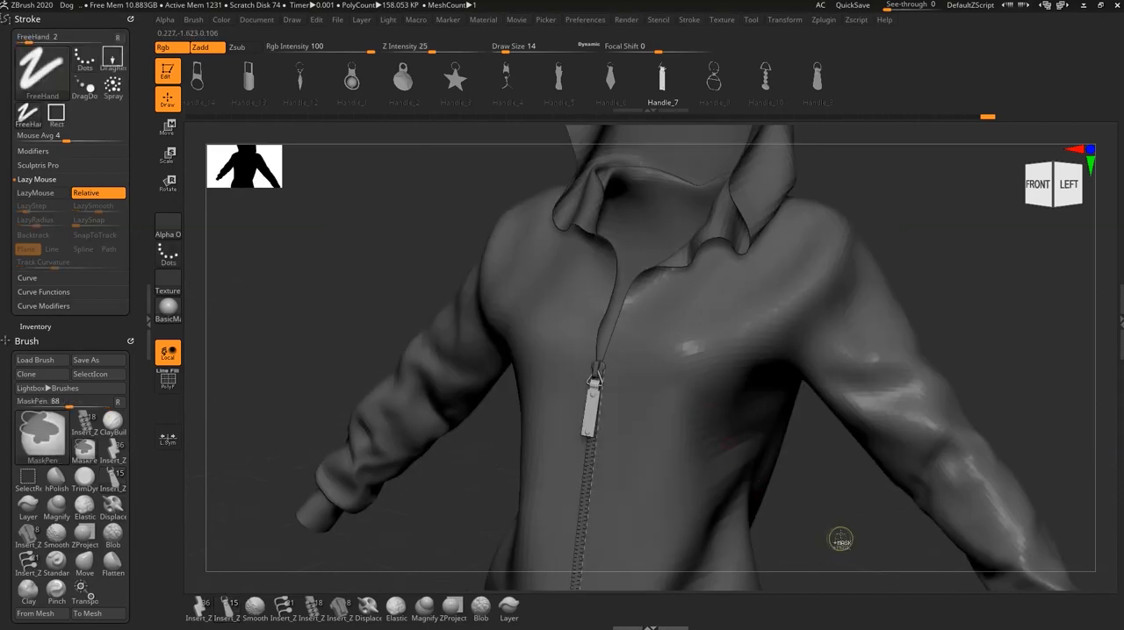
left_click_drag(838, 529, 869, 555, "ctrl")
right_click_drag(740, 399, 812, 439, "ctrl")
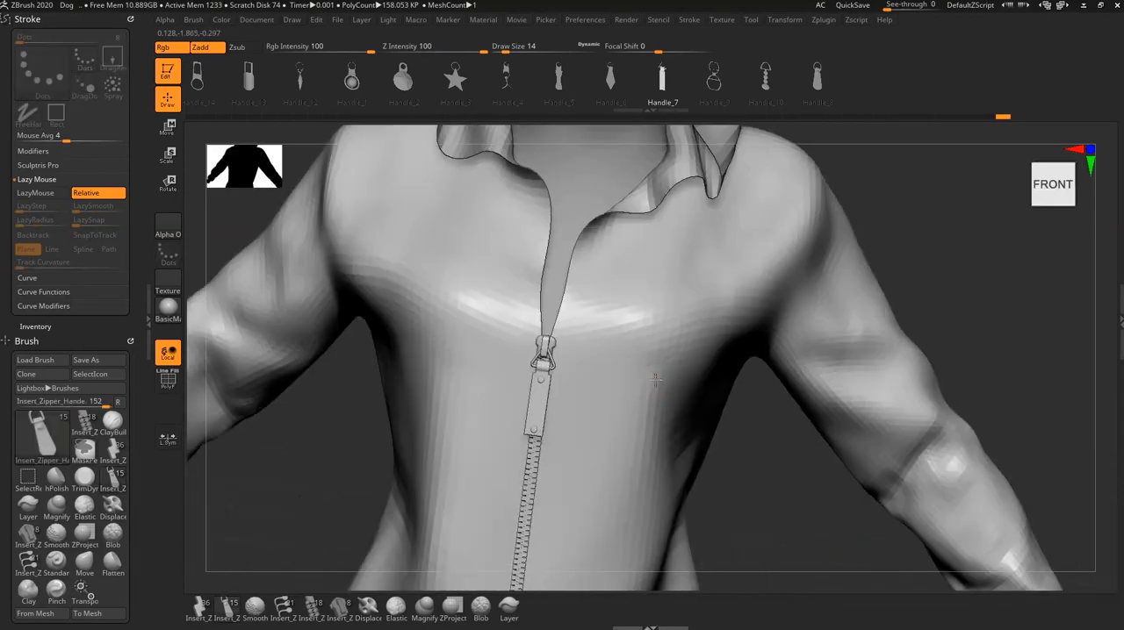
- Switch to the Insert_Zipper_Solo_Path brush and choose the Path_15 single-sided teeth
mouse_move(595, 338)
right_mouse_down("alt")
mouse_move(649, 455)
mouse_move(744, 481)
mouse_move(769, 502)
right_mouse_up("alt")
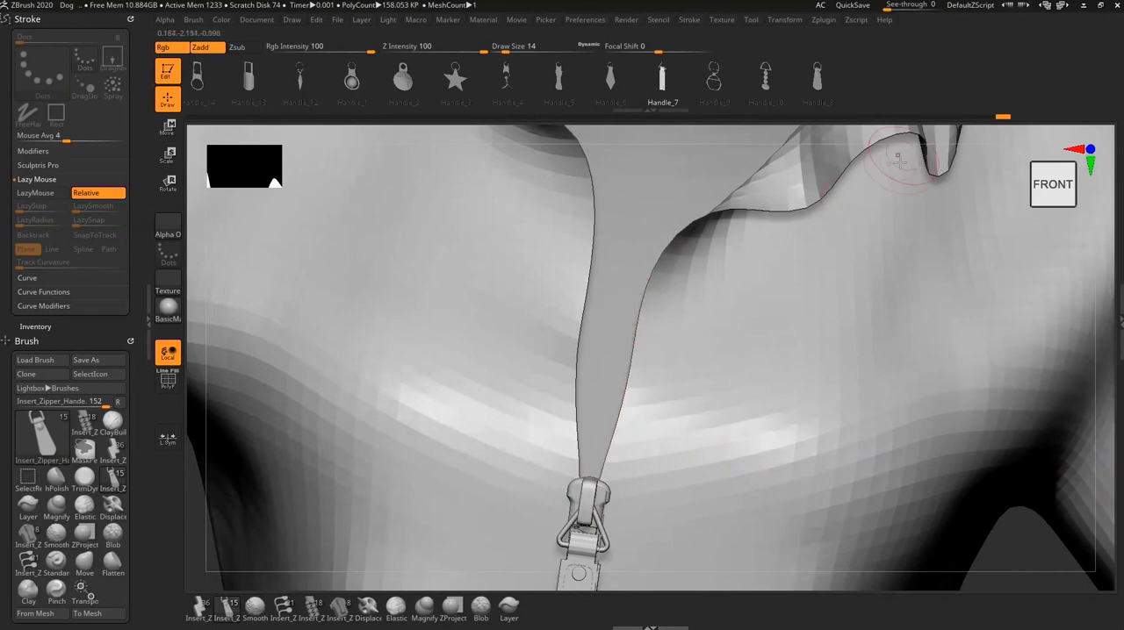
right_click_drag(802, 287, 774, 371, "alt")
right_click_drag(763, 409, 673, 428)
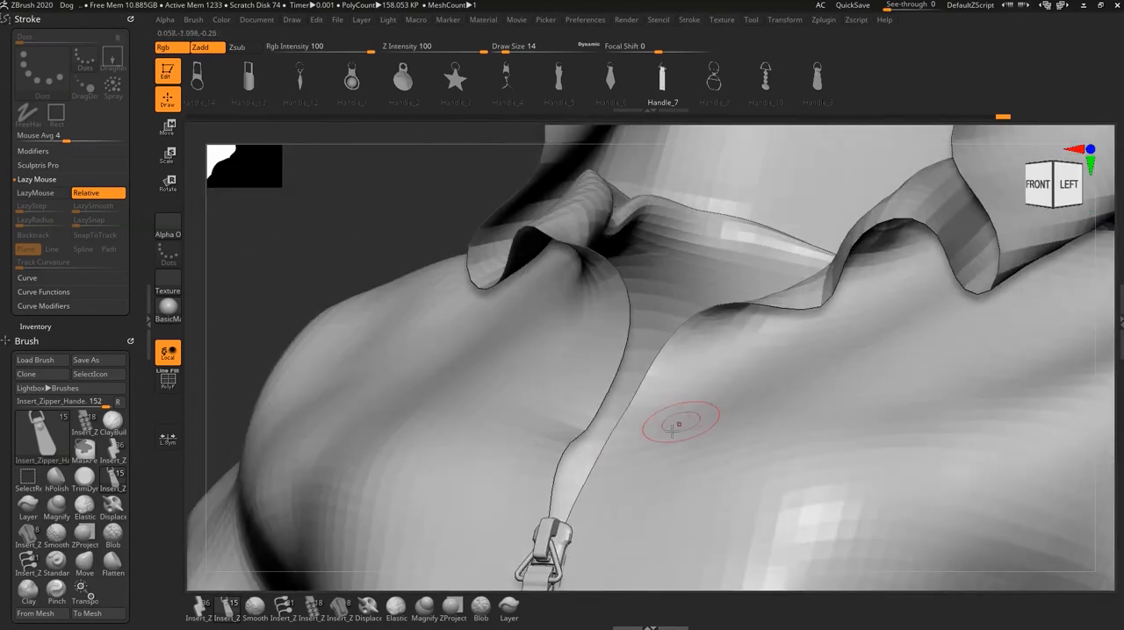
mouse_move(312, 608)
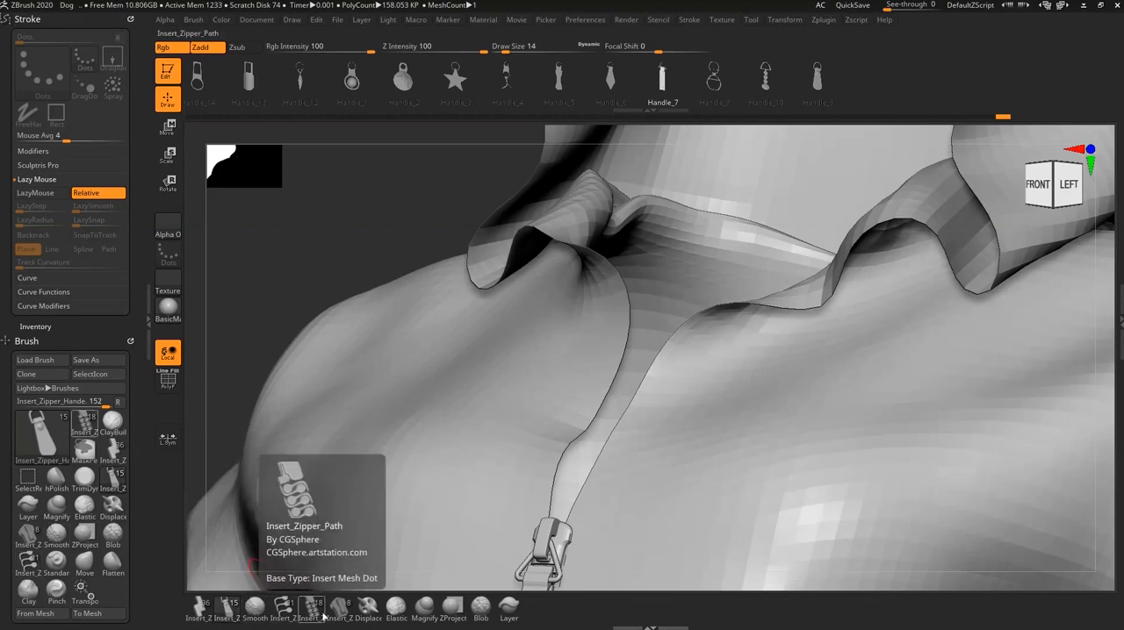
left_click(283, 605)
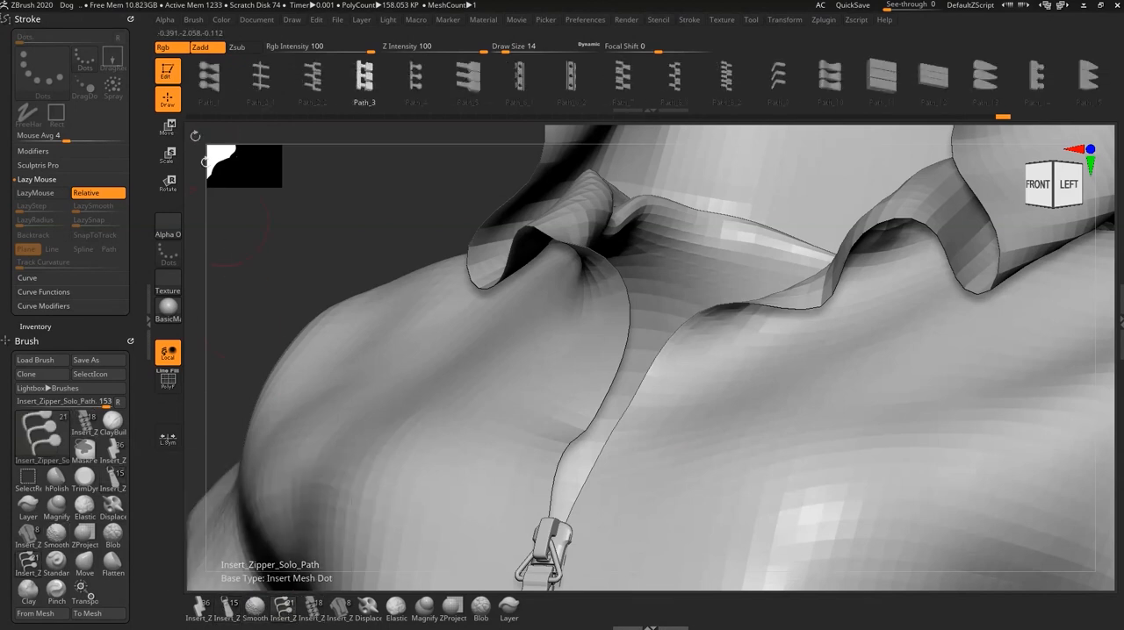
left_click_drag(898, 89, 763, 87)
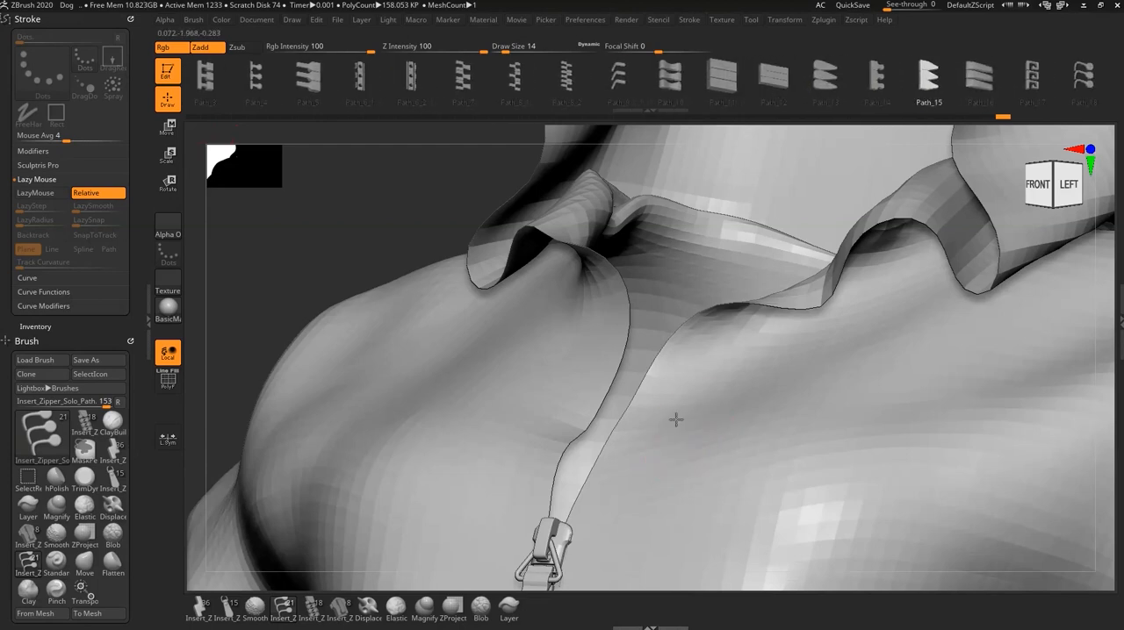
- Try short rows of Path_15 teeth beside the zipper at draw sizes 14 and 5, undoing each one
right_click_drag(676, 421, 707, 153, "alt")
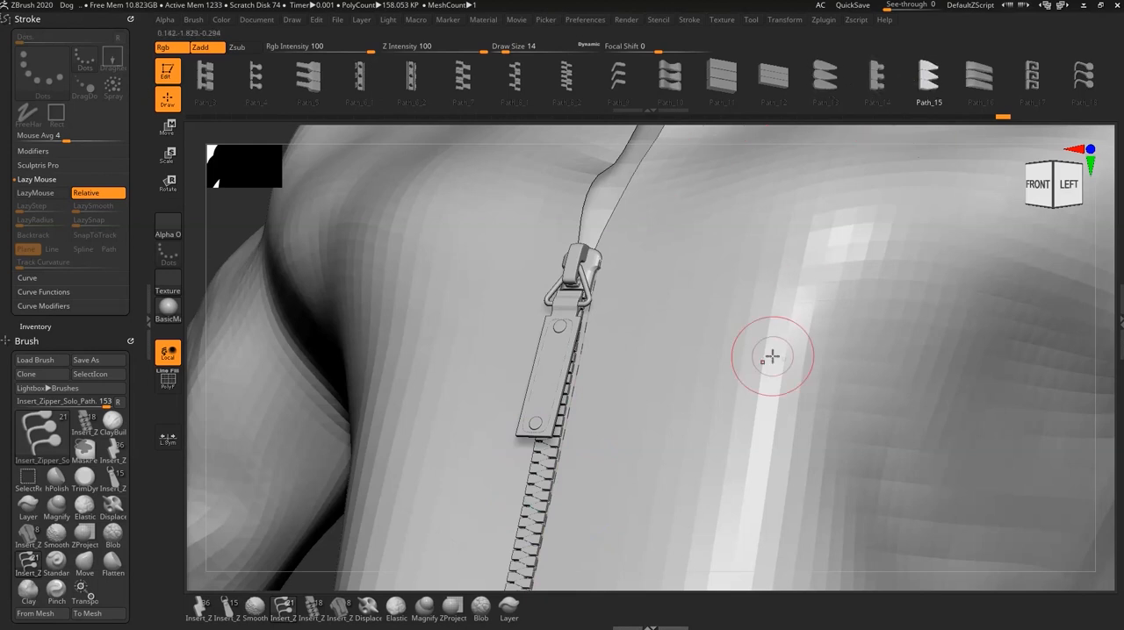
left_click_drag(750, 250, 718, 386)
left_click_drag(696, 521, 697, 519)
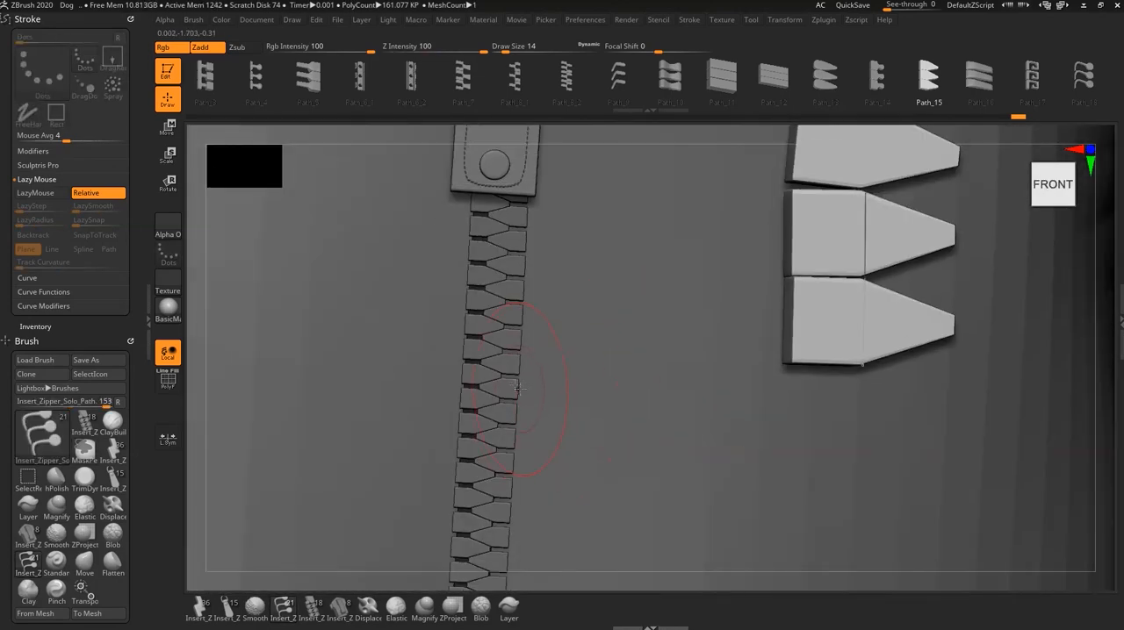
key("ctrl+z")
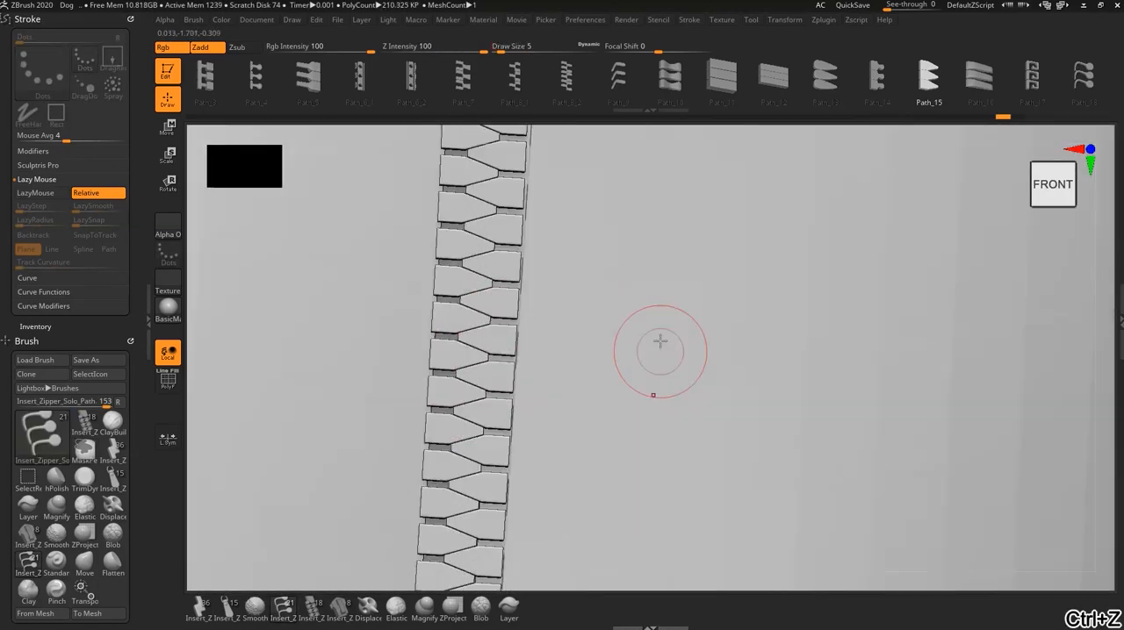
left_click_drag(632, 244, 632, 420)
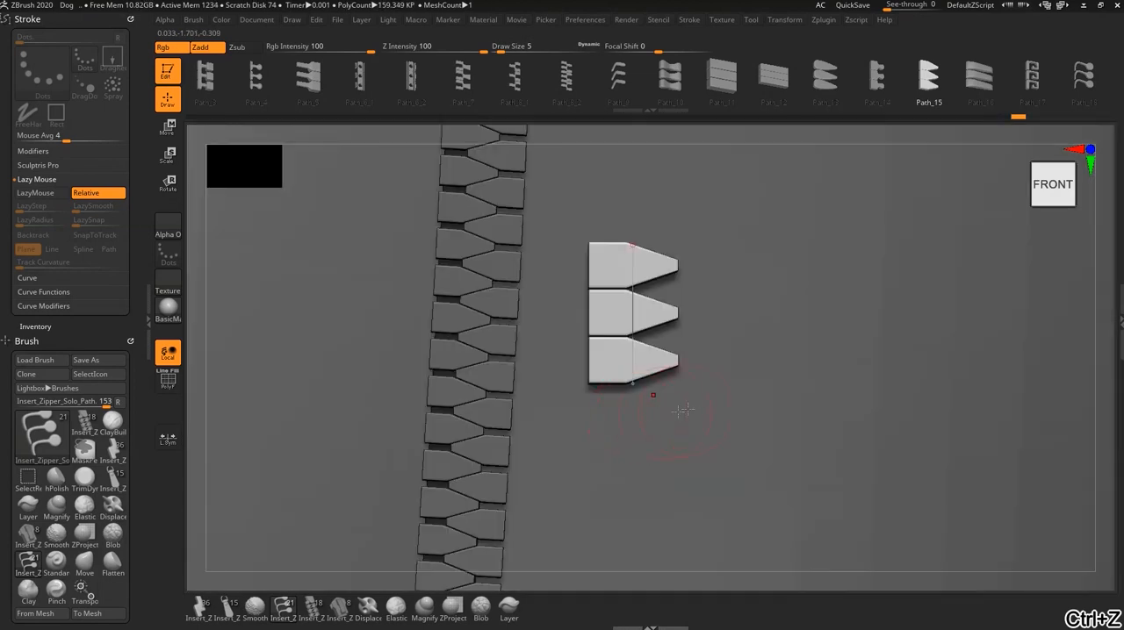
key("ctrl+z")
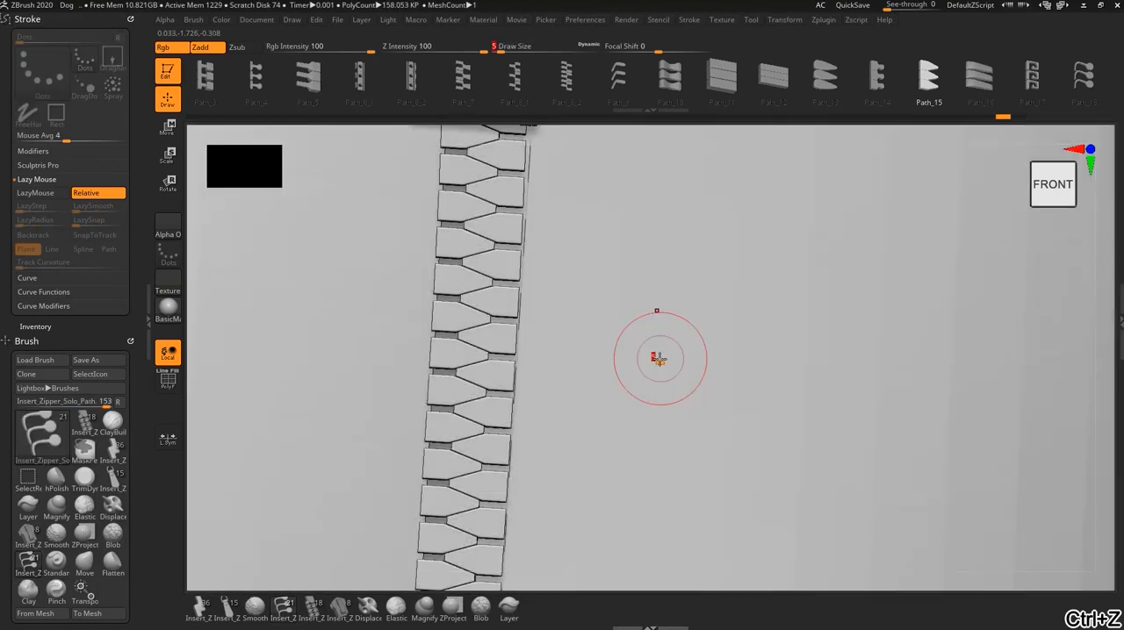
- Set the draw size to 3 and draw a short test row of Path_15 teeth beside the zipper
key("[")
key("[")
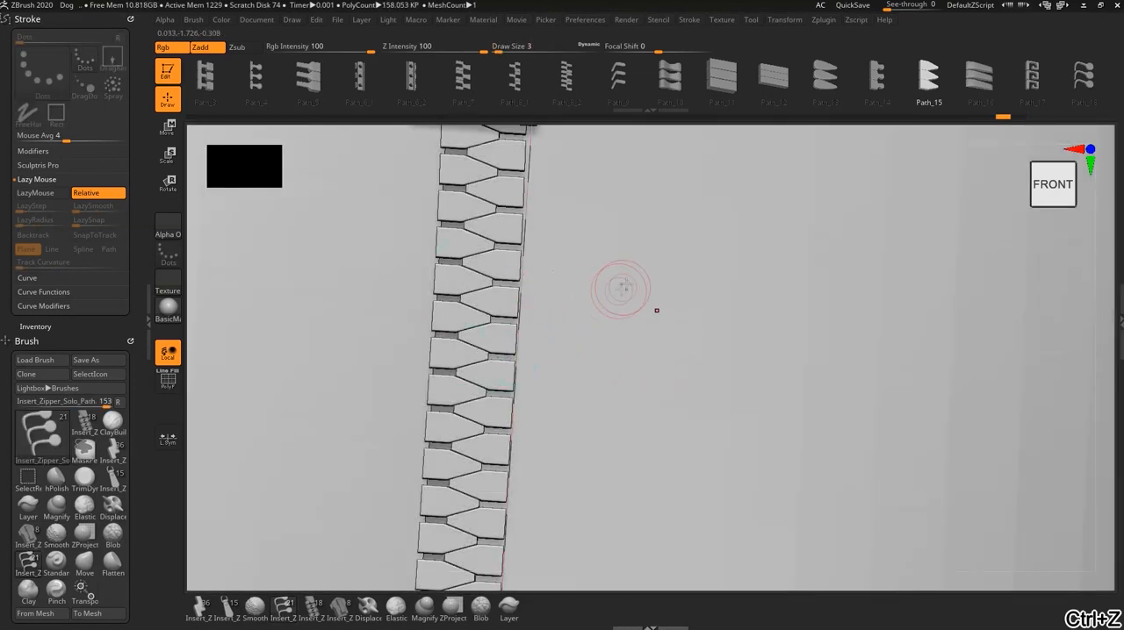
left_click_drag(639, 463, 639, 462)
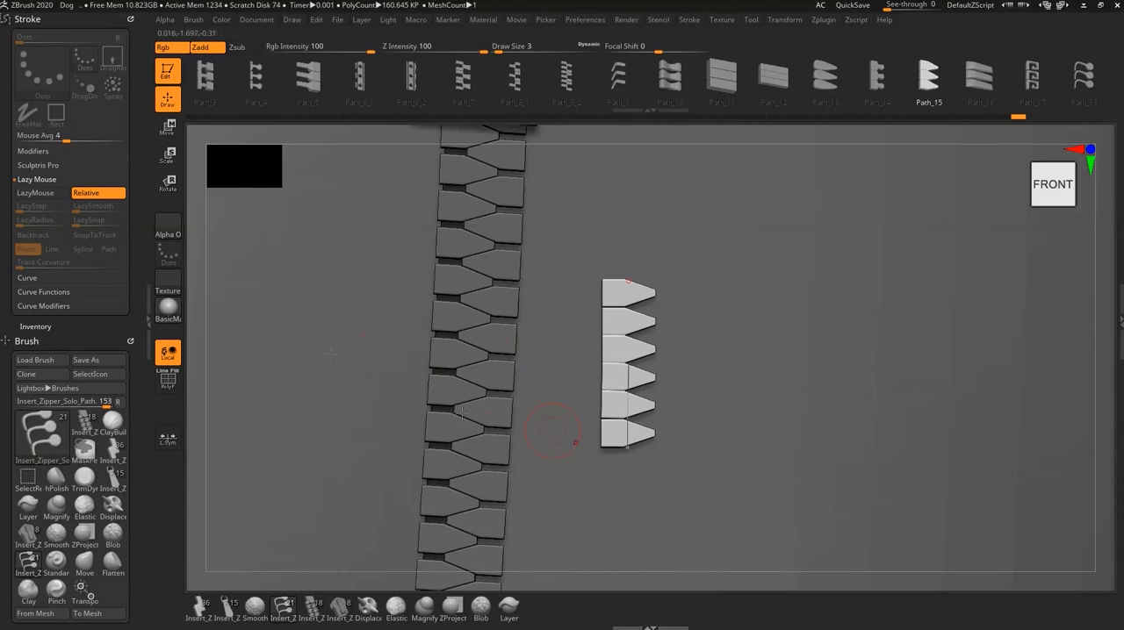
- Test the tooth spacing with rows drawn at CurveStep 1.5 and 1.2, undoing the 1.5 row
left_click(25, 279)
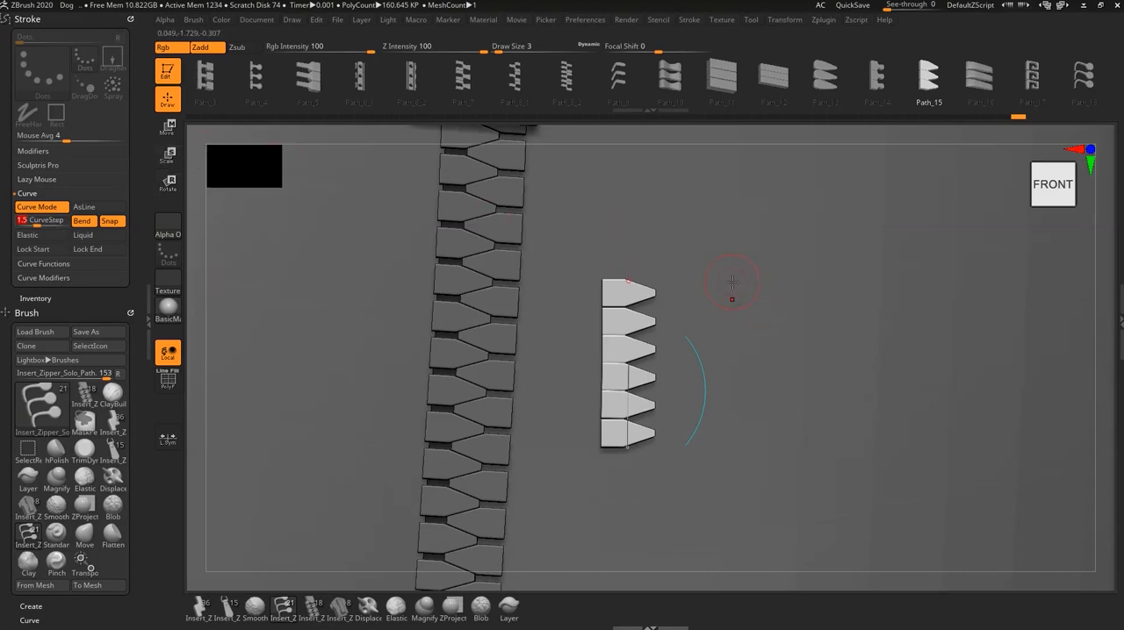
left_click_drag(732, 444, 744, 457)
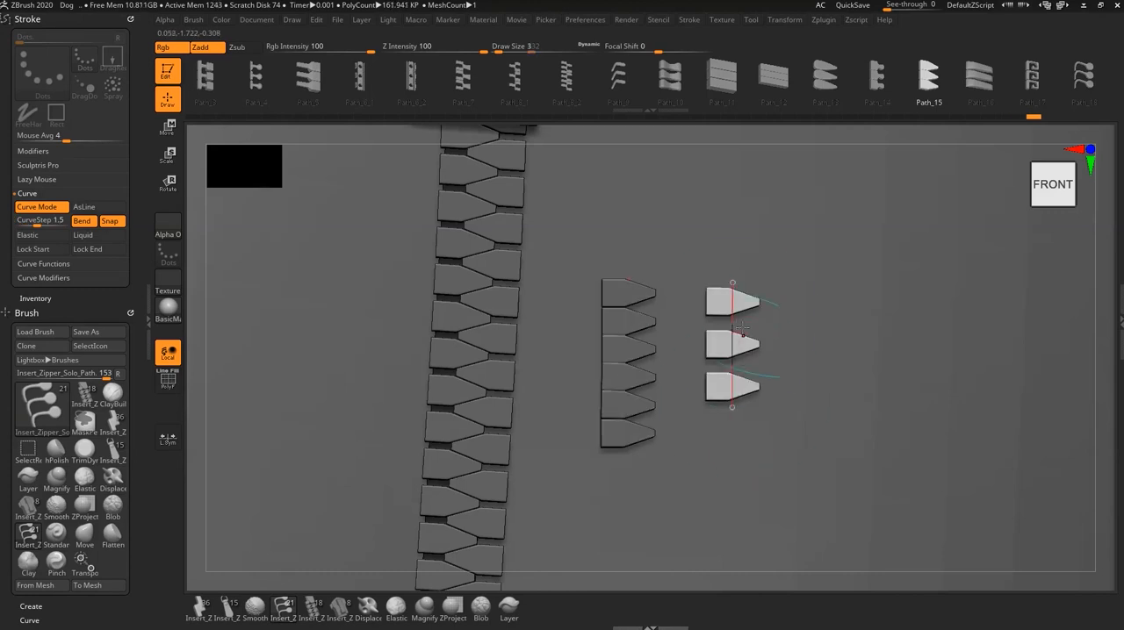
key("ctrl+z")
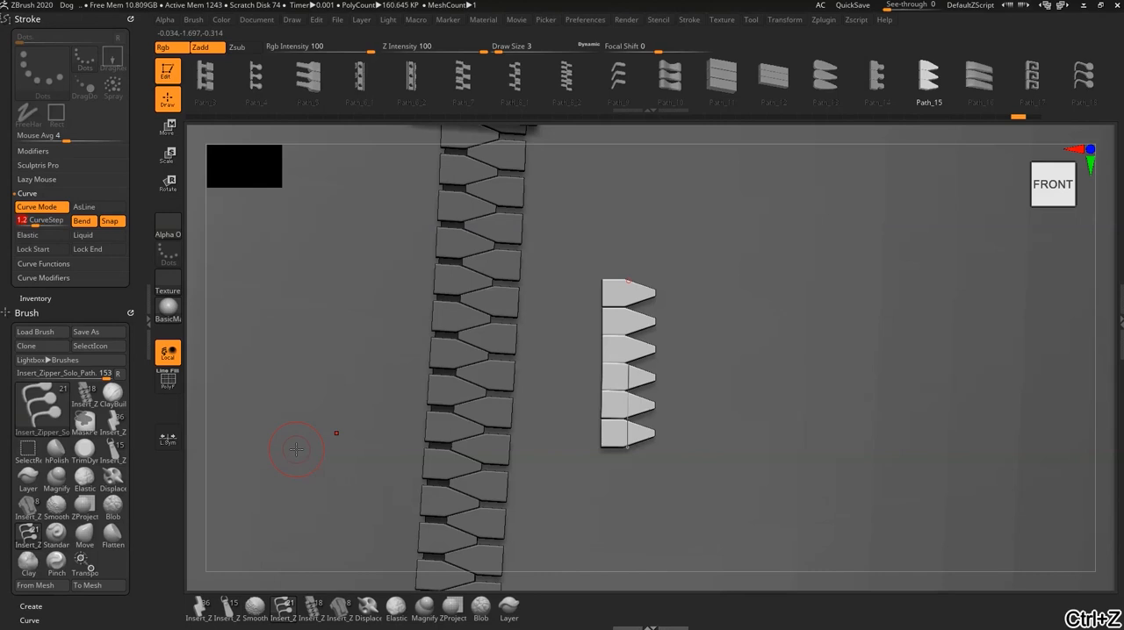
left_click(722, 452)
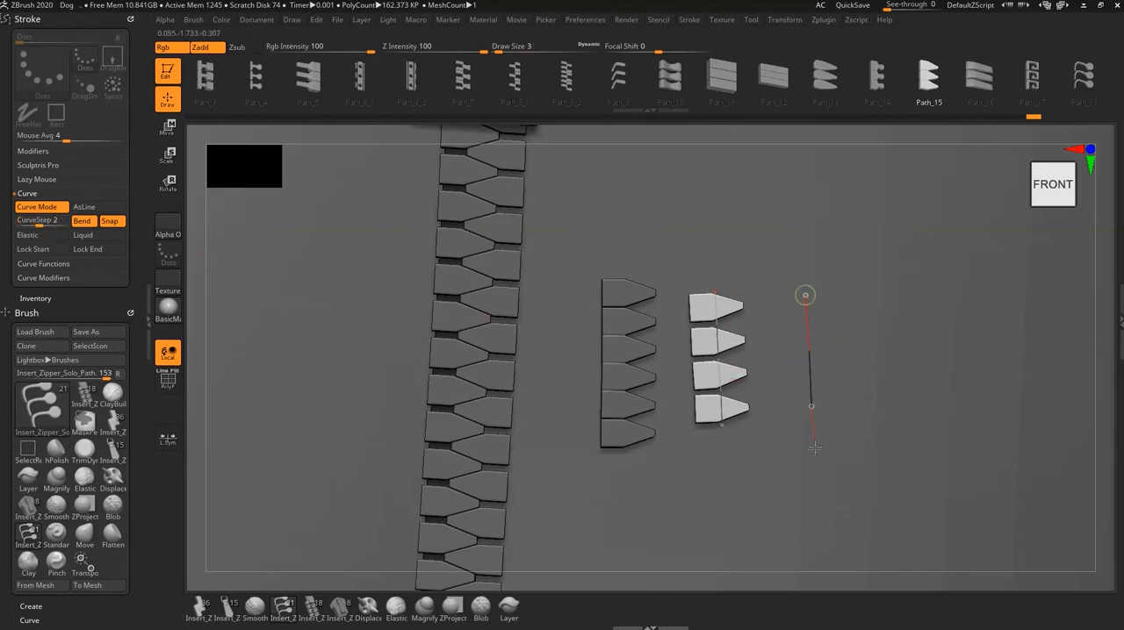
- Try rows of Path_15 teeth at CurveStep 2 and undo all test rows beside the zipper
left_click_drag(815, 448, 815, 451)
key("ctrl+z")
left_click_drag(801, 264, 823, 474)
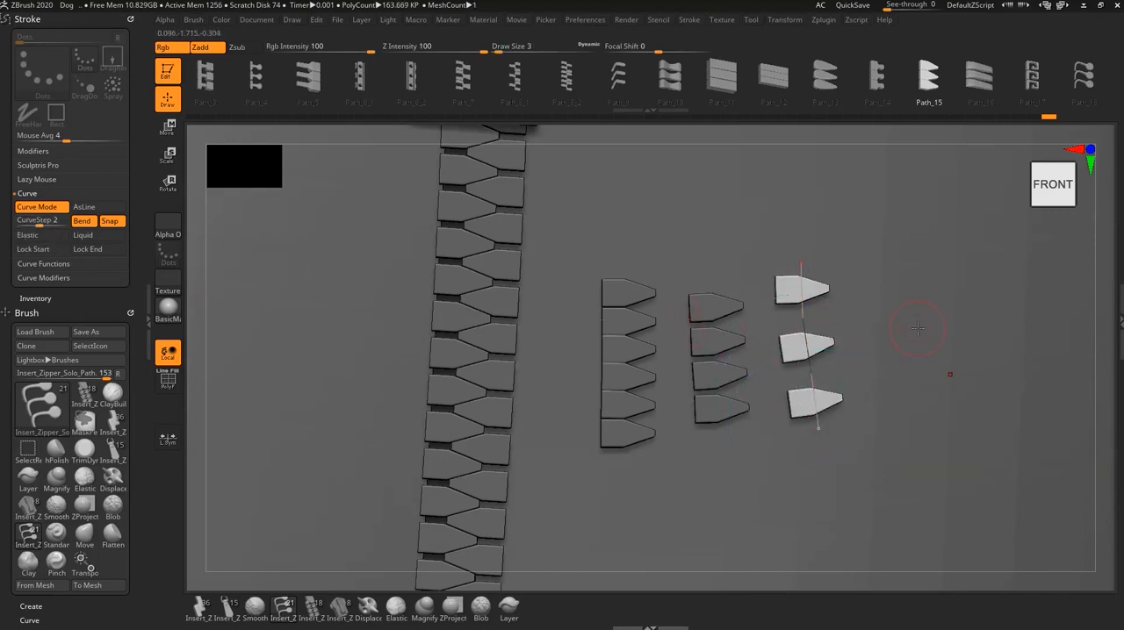
key("ctrl+z")
key("ctrl+z")
key("ctrl+z")
key("ctrl+z")
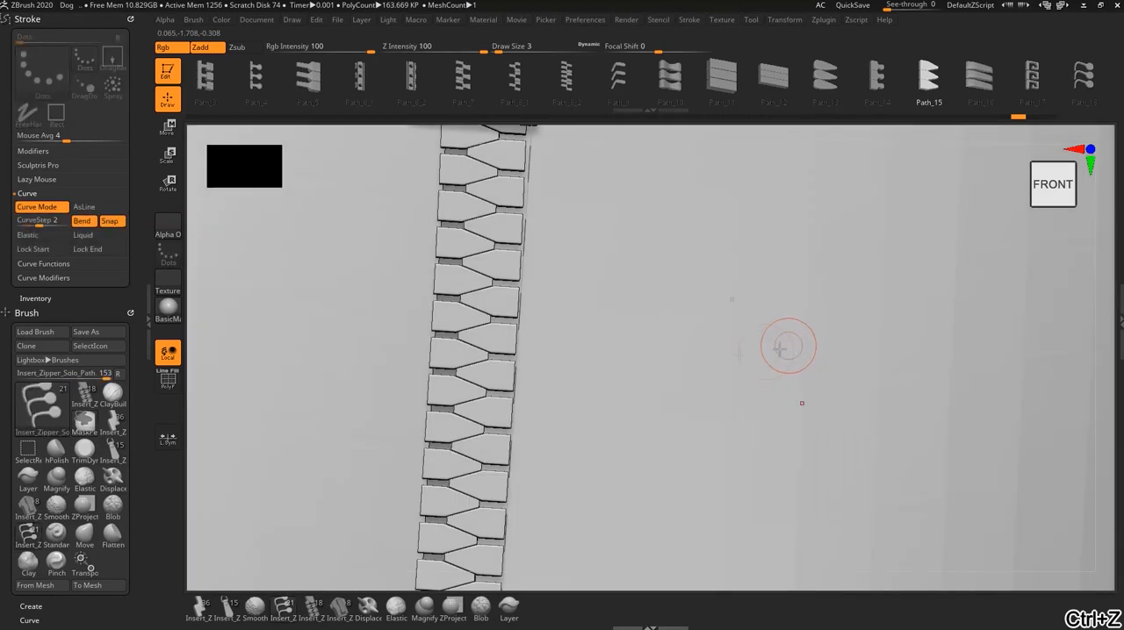
- Set CurveStep to 1.25, draw a test row of solo teeth beside the zipper, and undo it
left_click(38, 221)
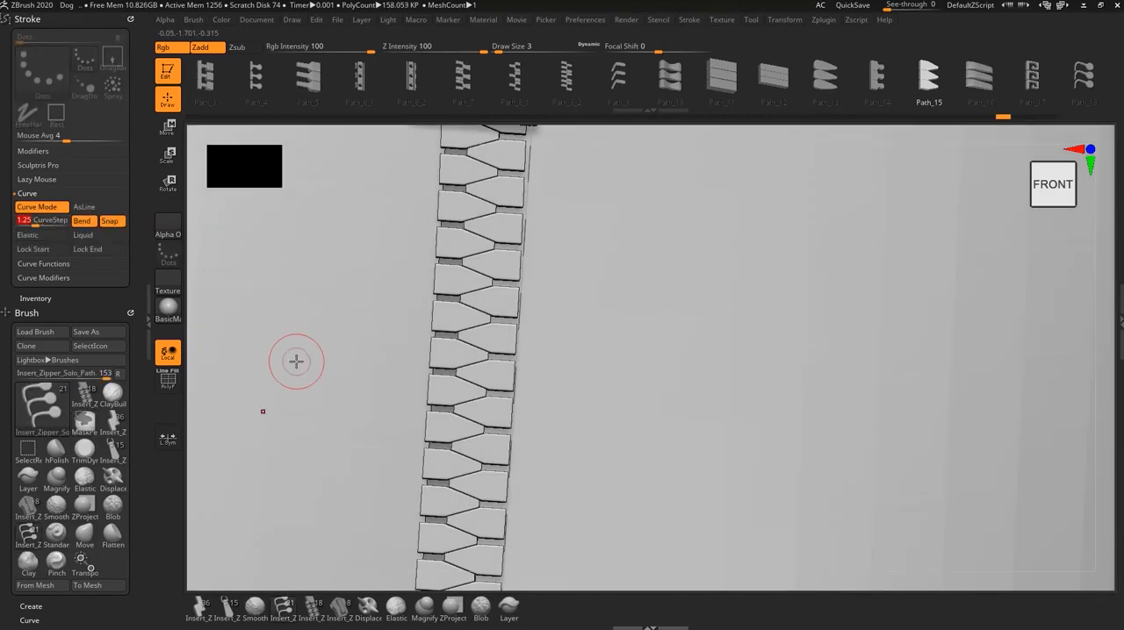
left_click_drag(596, 198, 582, 507)
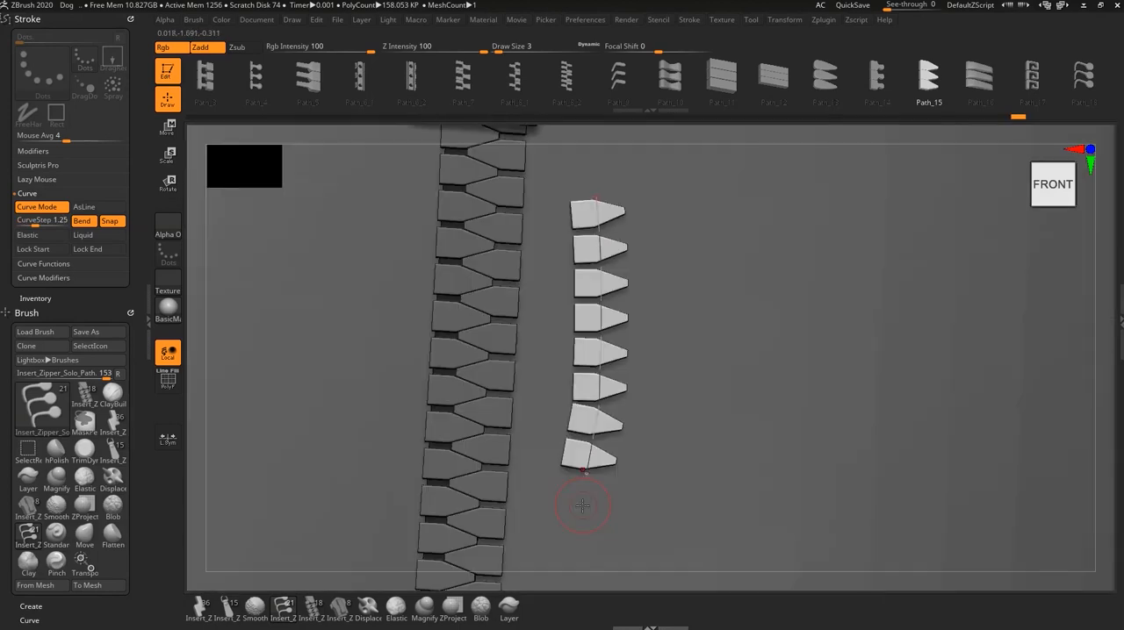
key("ctrl+z")
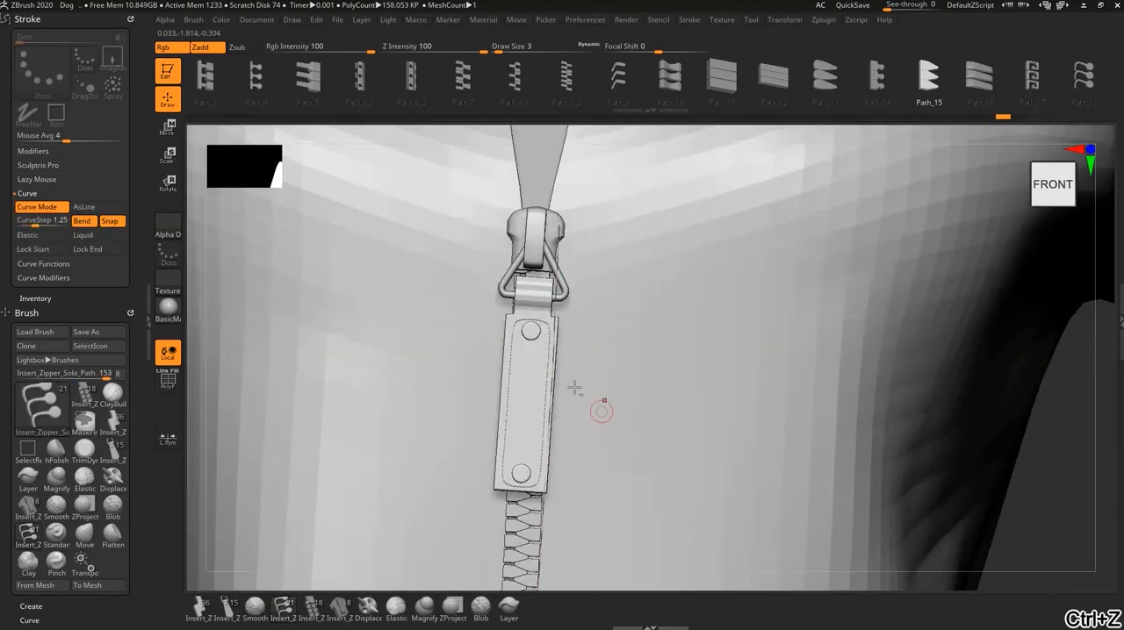
- Enable LazyMouse for the solo zipper brush and set LazyStep to 1.4792 and LazyRadius to 29
left_click(31, 179)
left_click(33, 192)
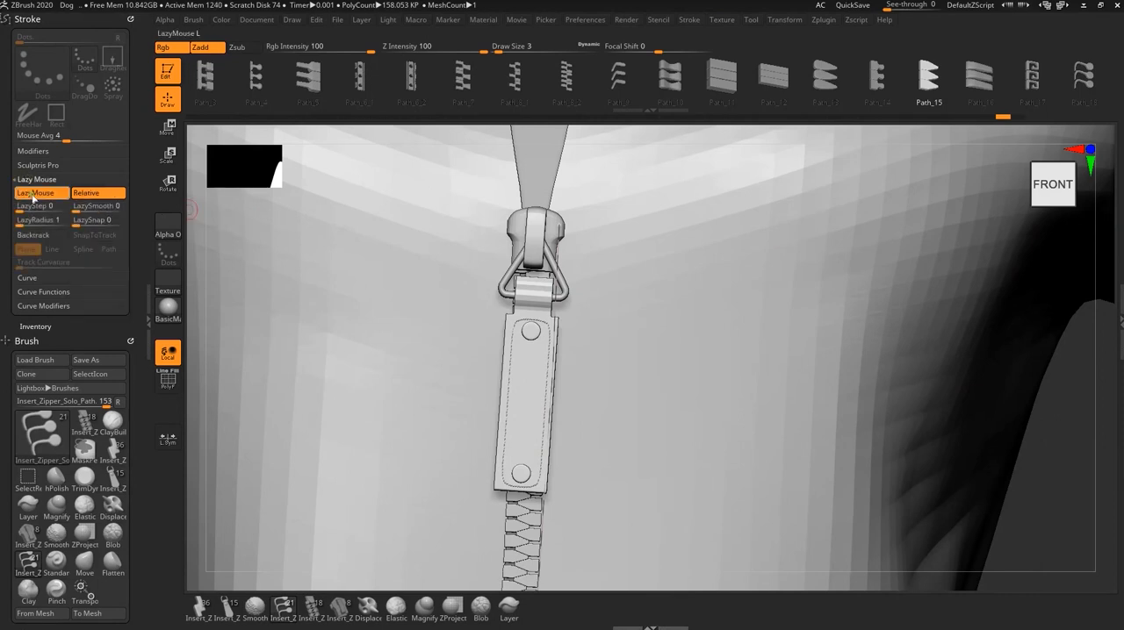
left_click(36, 222)
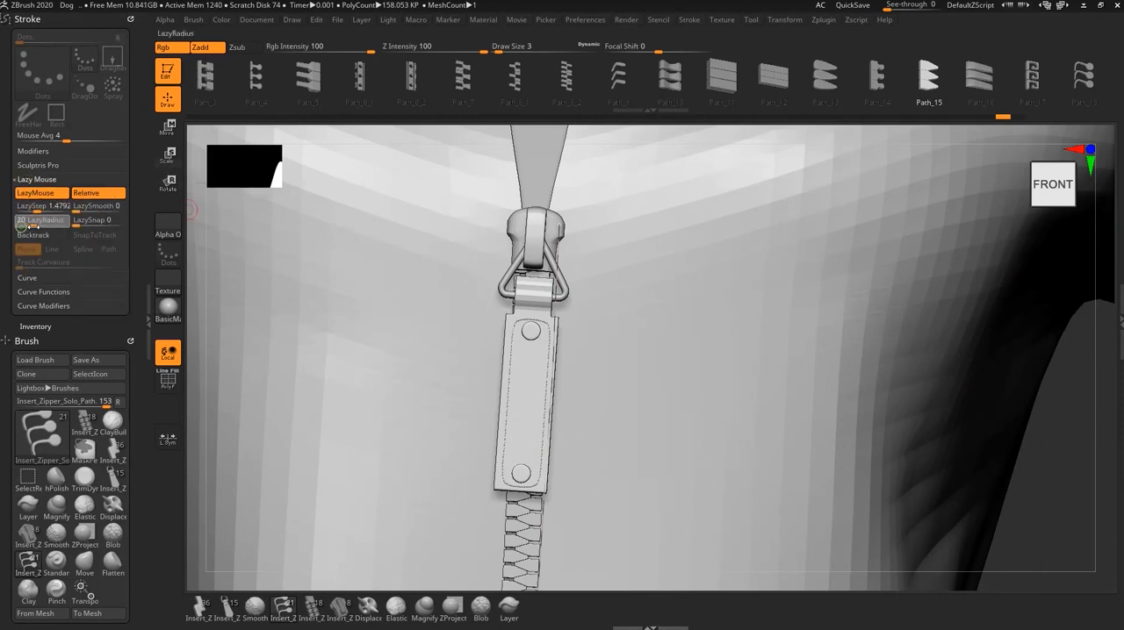
- Test the LazyMouse settings with an upward row of Path_15 teeth beside the zipper opening, and undo it
right_click_drag(708, 272, 631, 464, "alt")
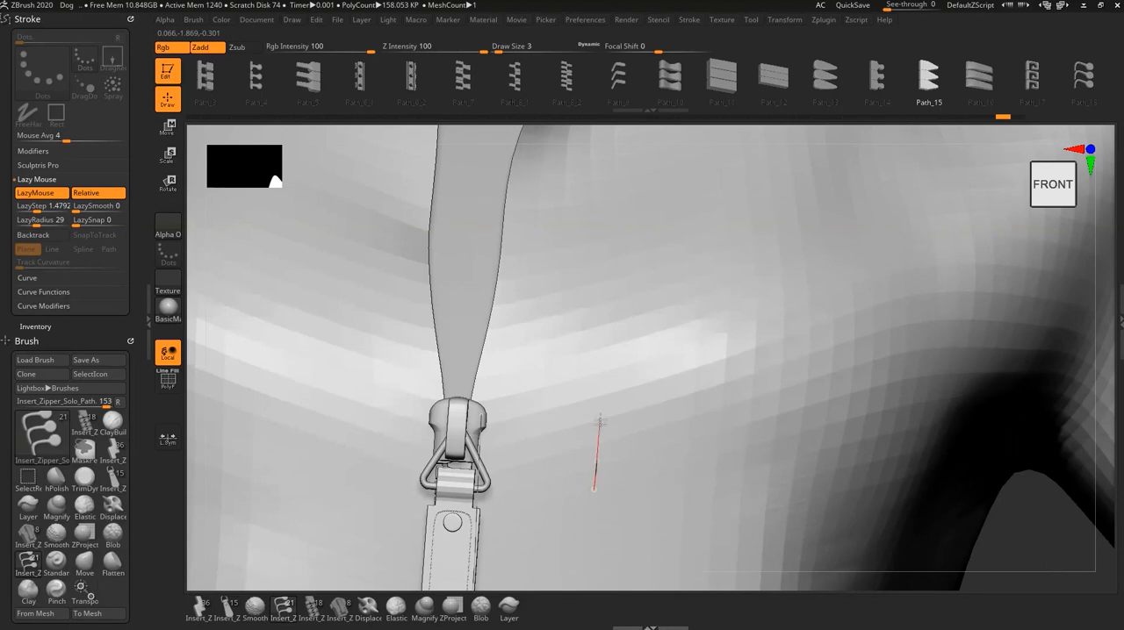
left_click_drag(628, 255, 632, 231)
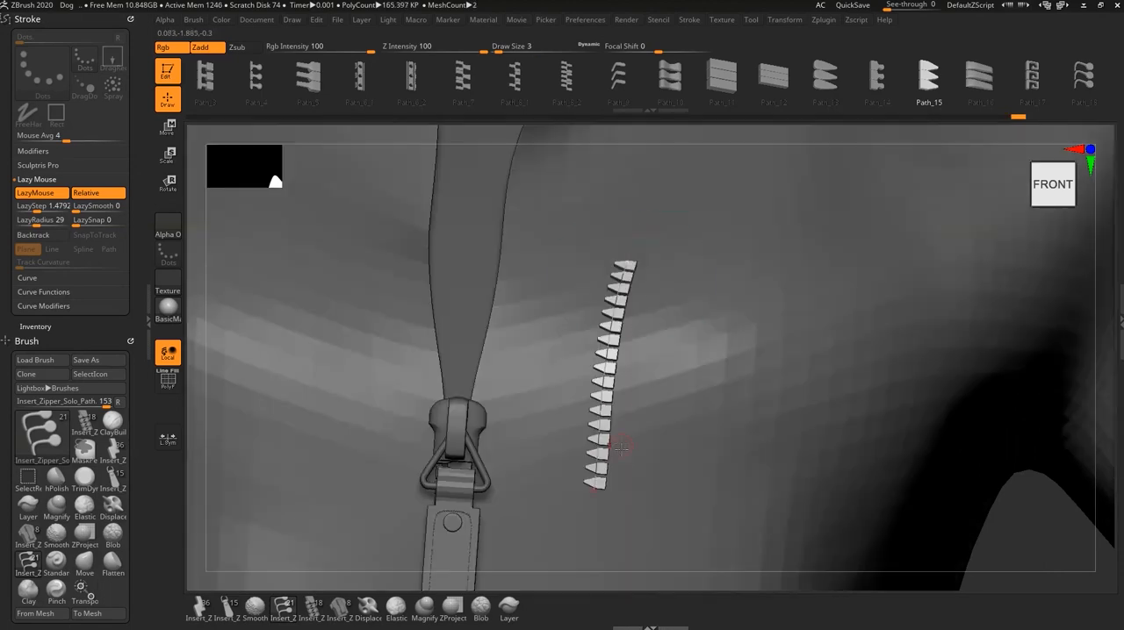
key("ctrl+z")
- Inspect the zipper slider, switch to the Standard brush, and hide the slider and its handle from the coat mesh
mouse_move(602, 388)
right_mouse_down("alt")
mouse_move(599, 461)
mouse_move(573, 477)
mouse_move(577, 487)
mouse_move(648, 338)
mouse_move(577, 436)
mouse_move(614, 497)
mouse_move(604, 387)
mouse_move(613, 401)
right_mouse_up("alt")
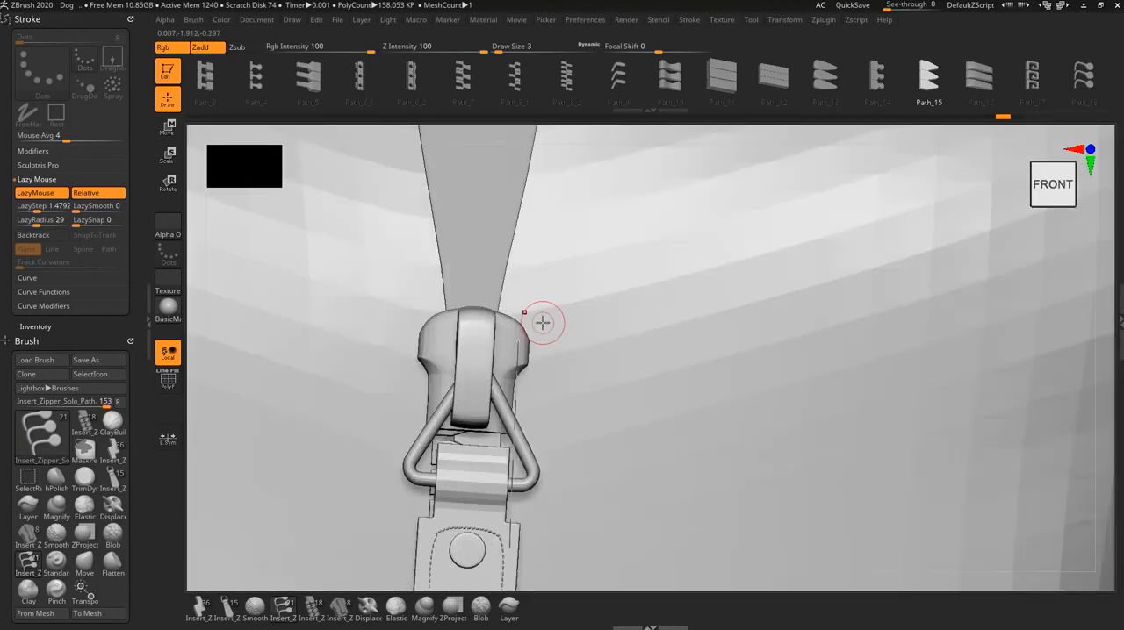
right_click_drag(532, 280, 548, 466)
right_click_drag(505, 363, 516, 353)
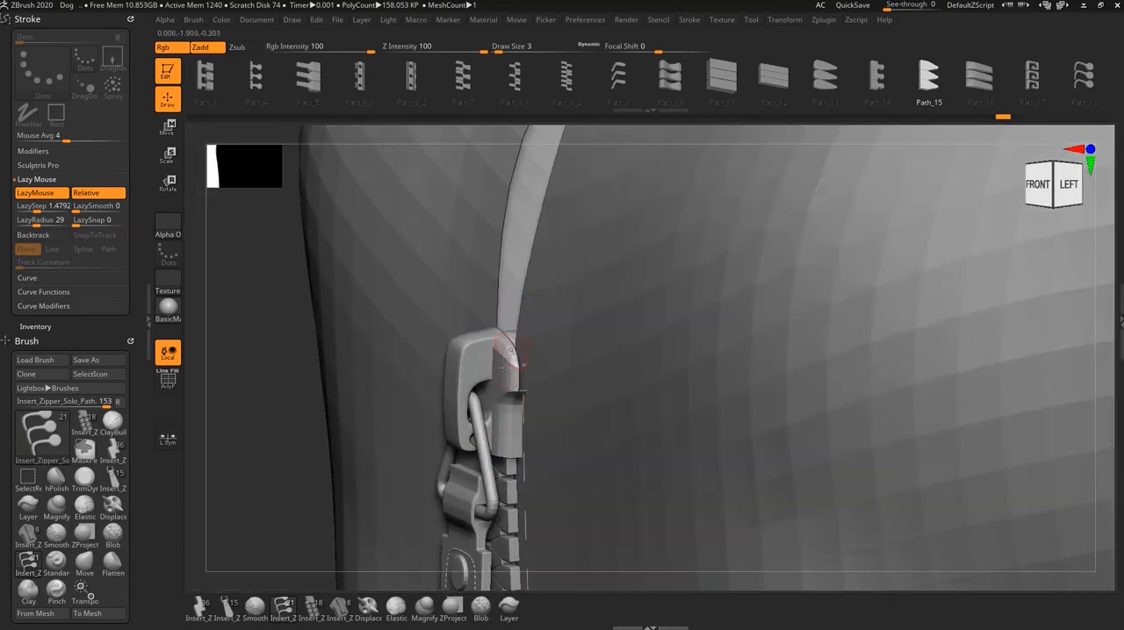
right_click_drag(548, 400, 634, 383)
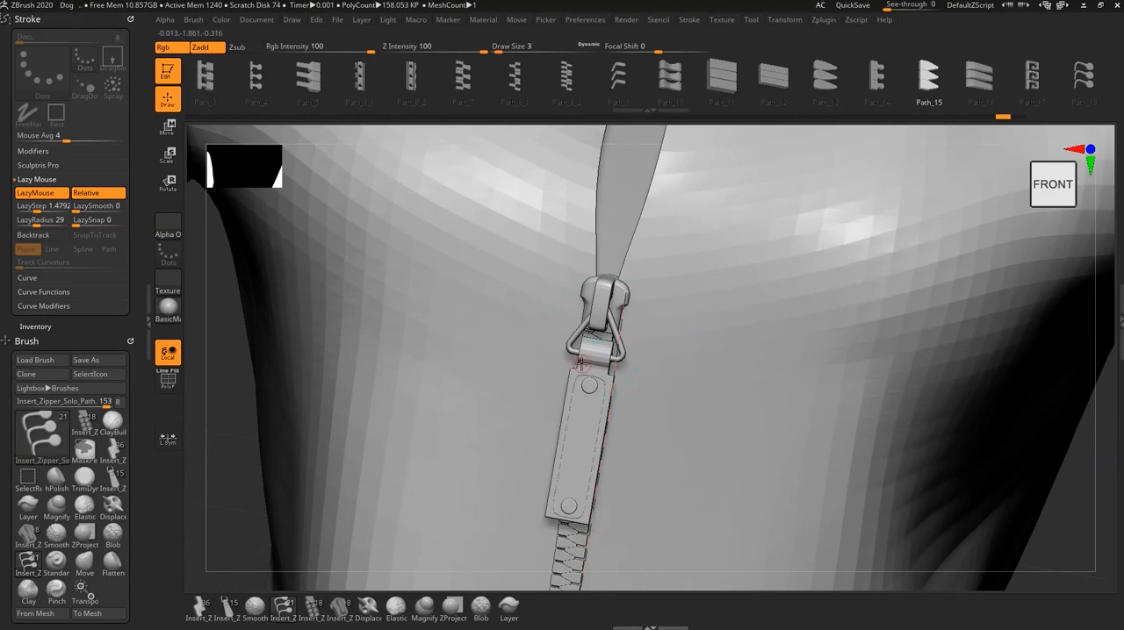
key("b")
key("s")
key("t")
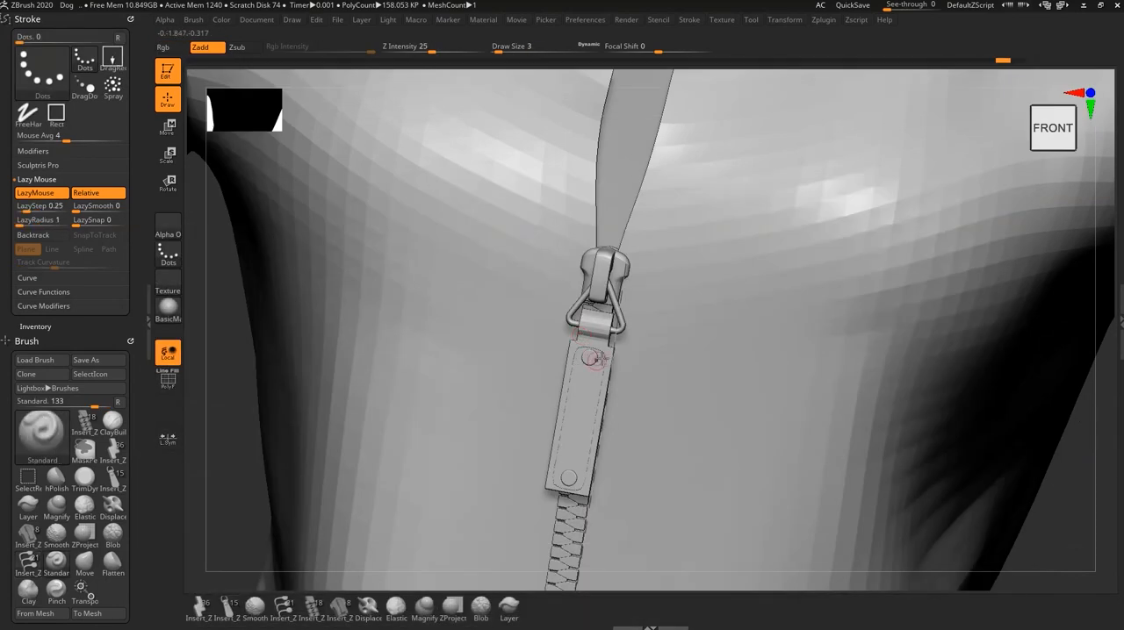
left_click(613, 286, "ctrl+shift")
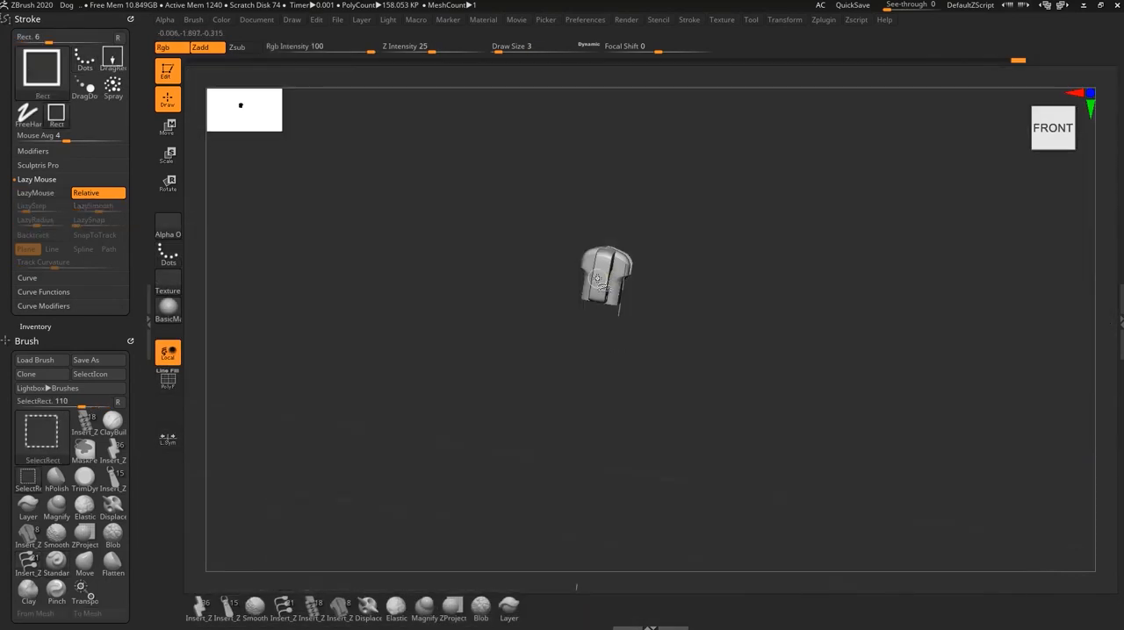
left_click(597, 278, "ctrl+shift")
left_click(594, 344, "ctrl+shift")
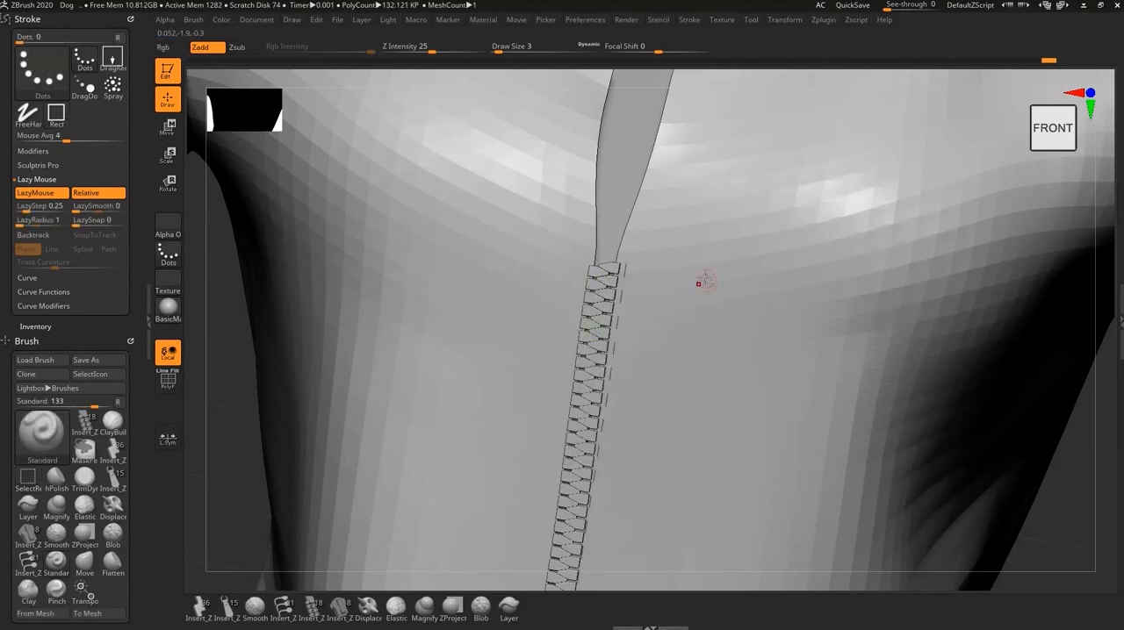
- Split the hidden slider and handle into their own subtool and turn off that subtool's visibility
right_click_drag(682, 329, 626, 320, "alt")
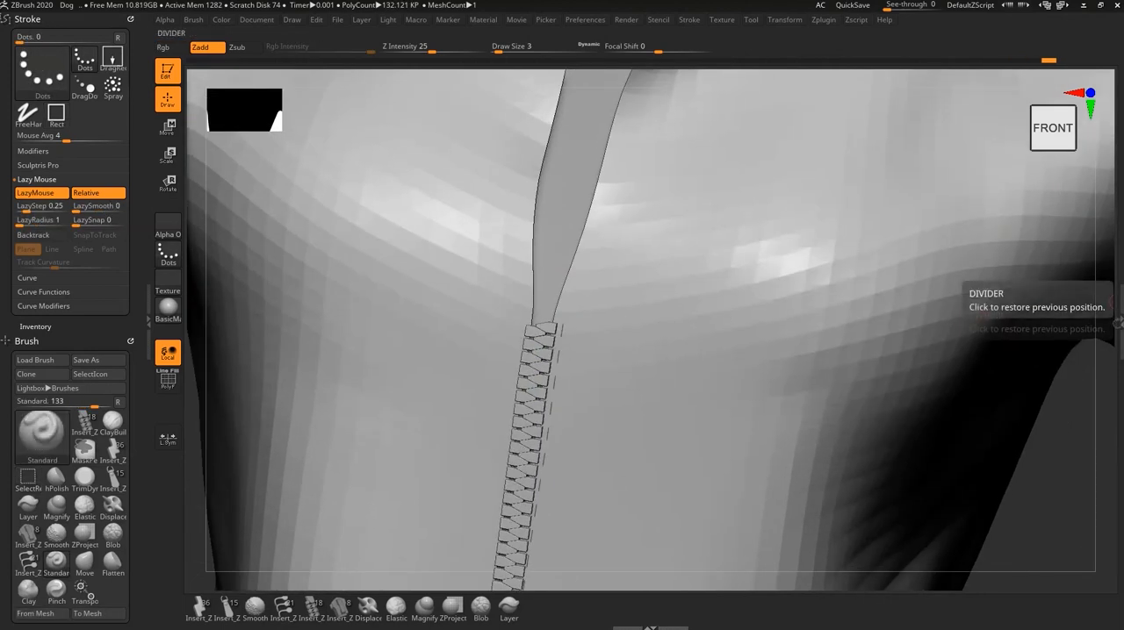
left_click(1117, 323)
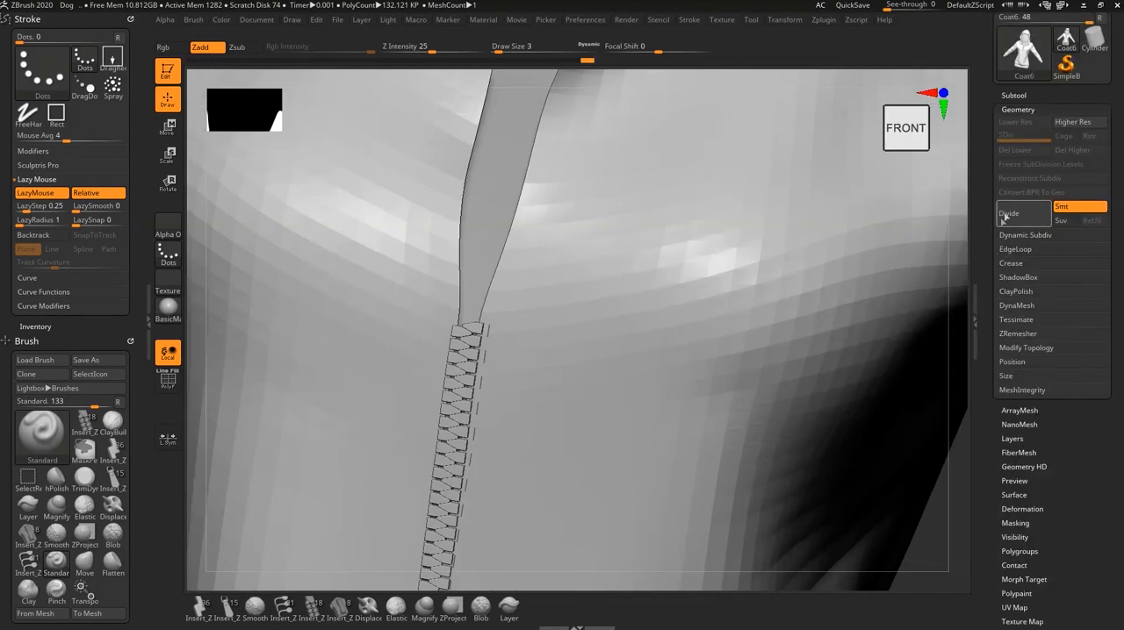
left_click(1014, 94)
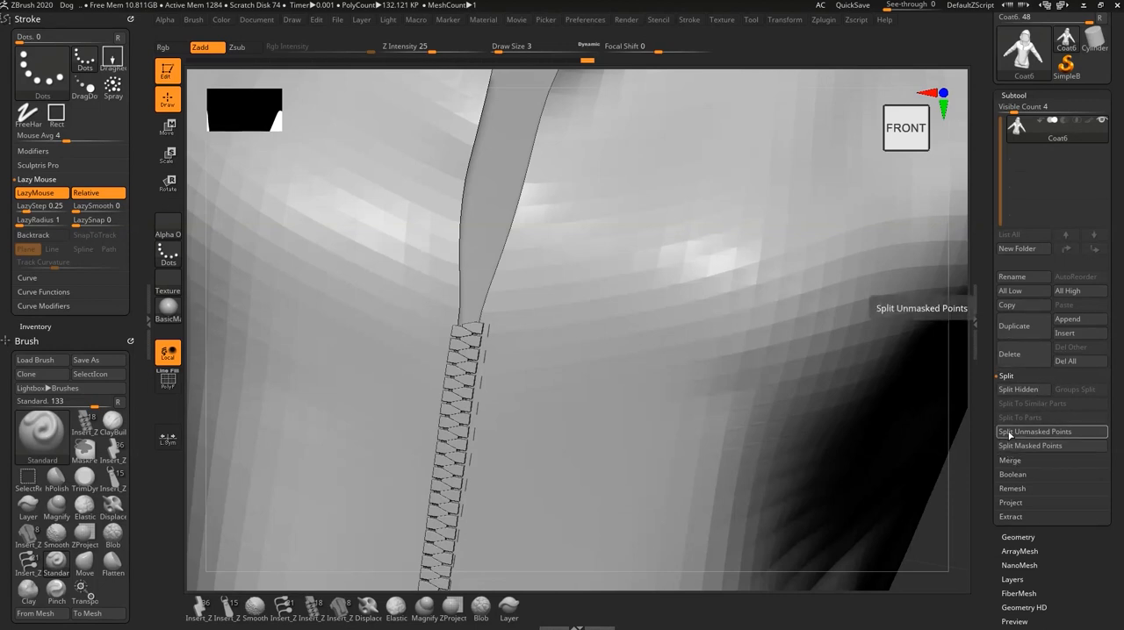
left_click(1014, 389)
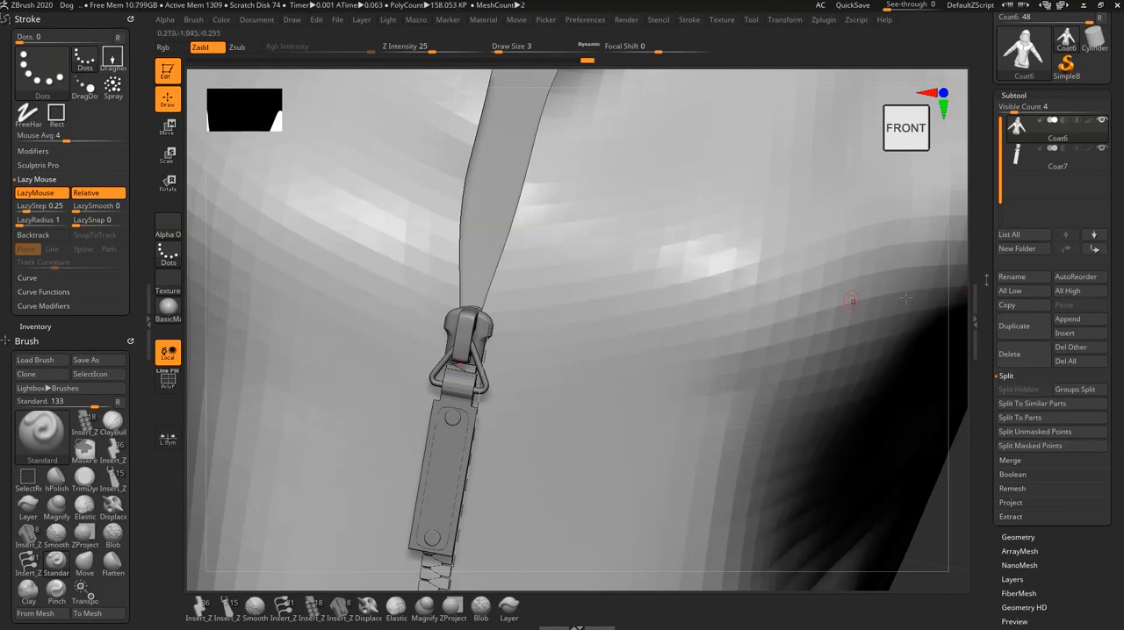
left_click(1101, 148)
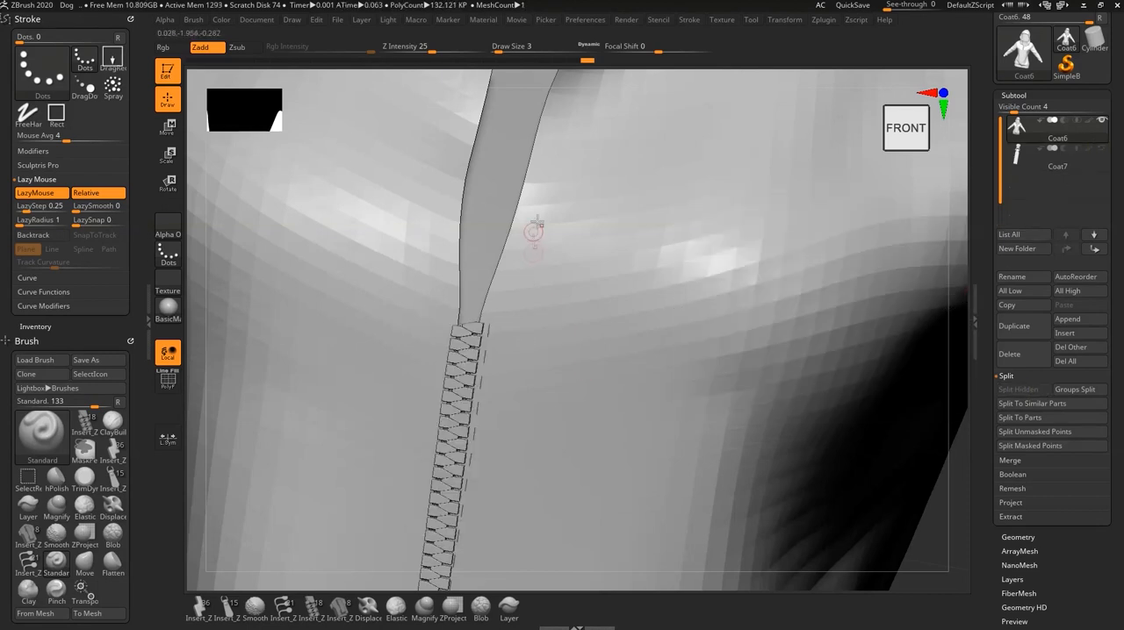
left_click(976, 334)
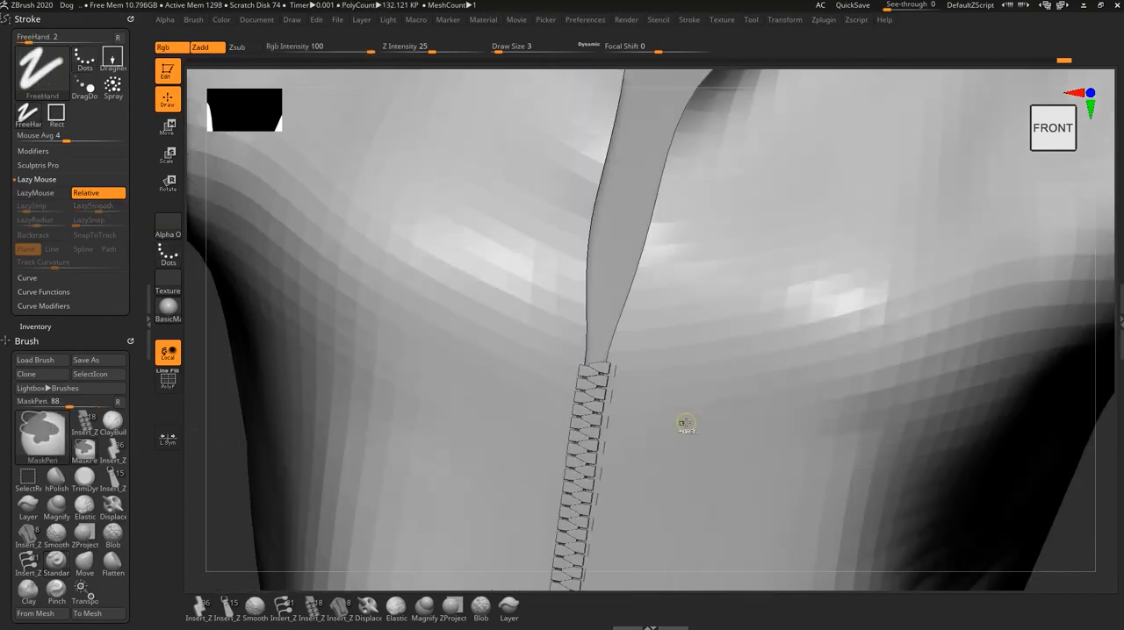
- Reselect the Insert_Zipper_Solo_Path brush, try a downward Path_15 row beside the opening's right edge, and undo it
right_click_drag(686, 423, 720, 417, "ctrl")
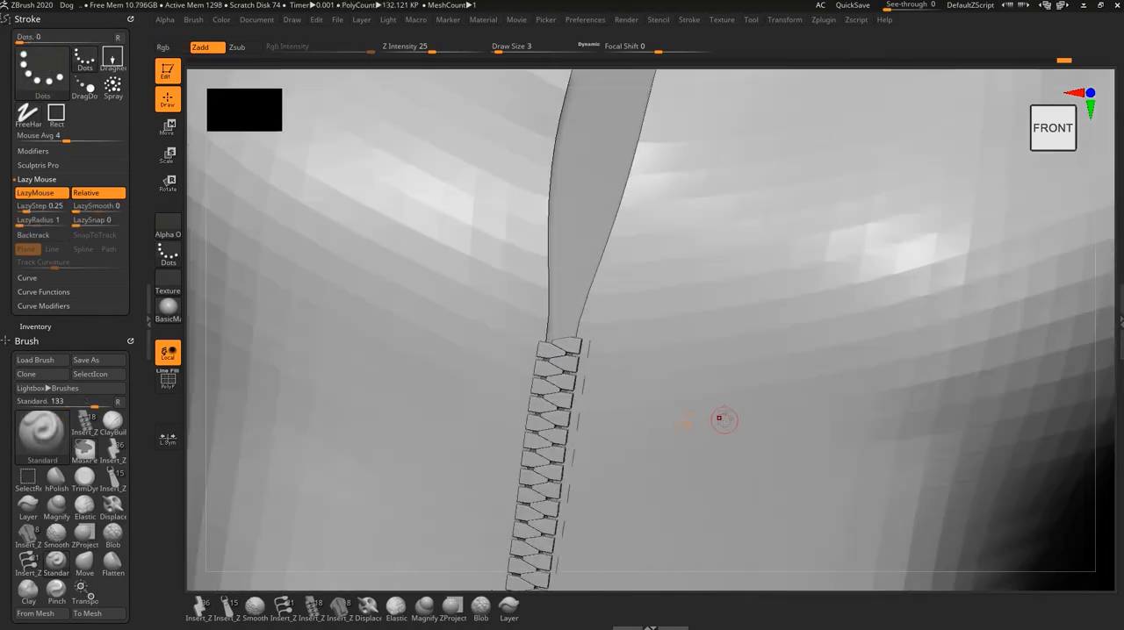
right_click_drag(721, 377, 764, 439, "alt")
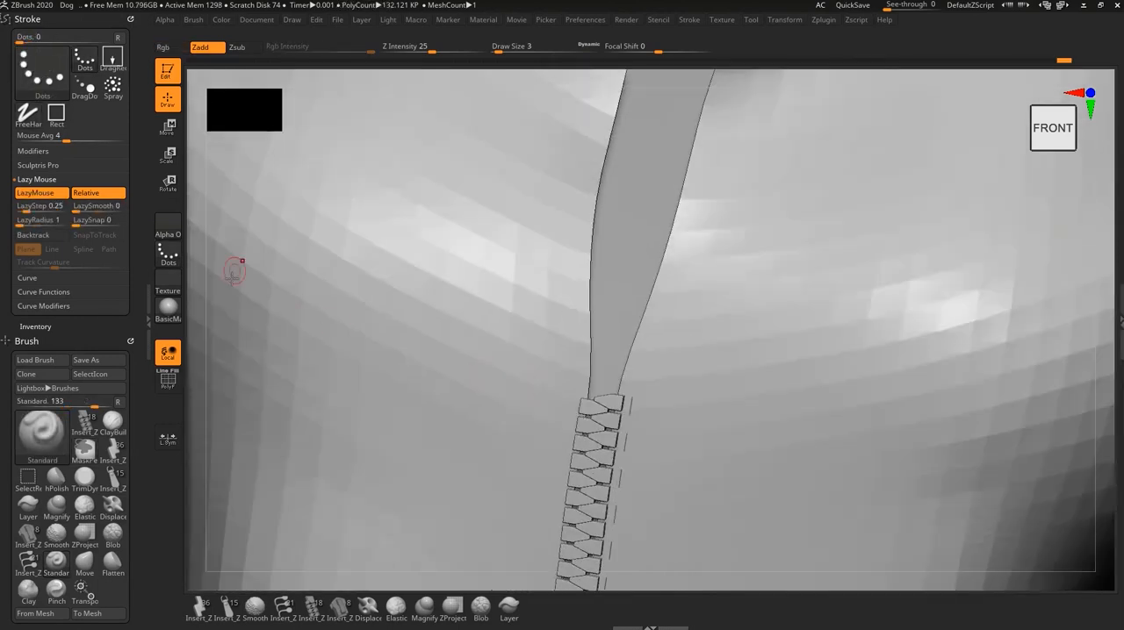
left_click(281, 606)
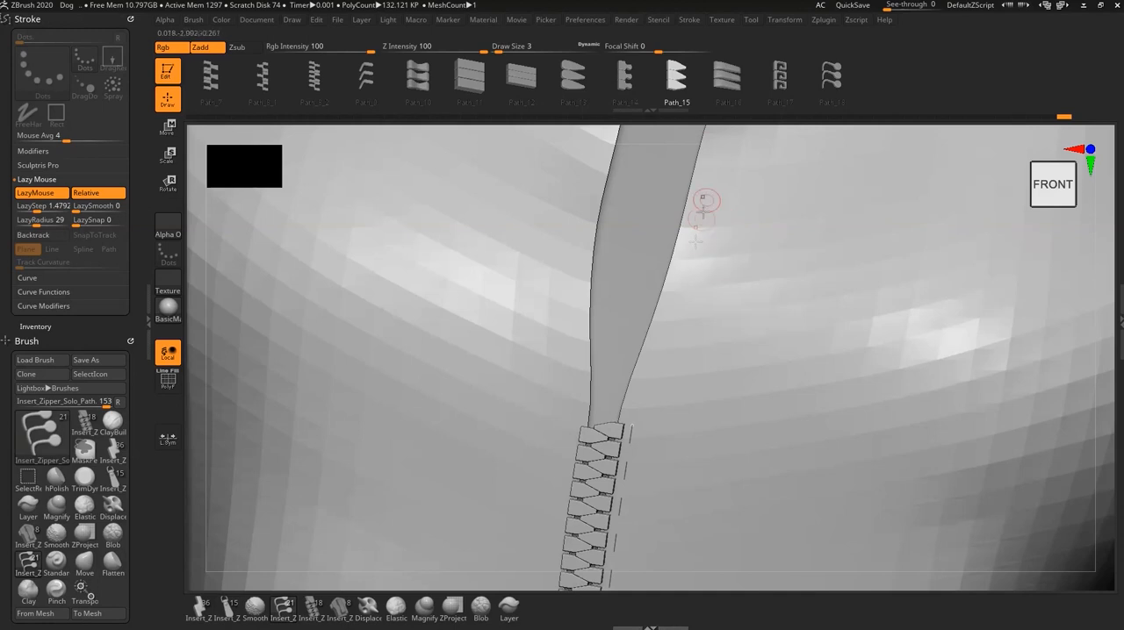
left_click_drag(736, 250, 680, 484)
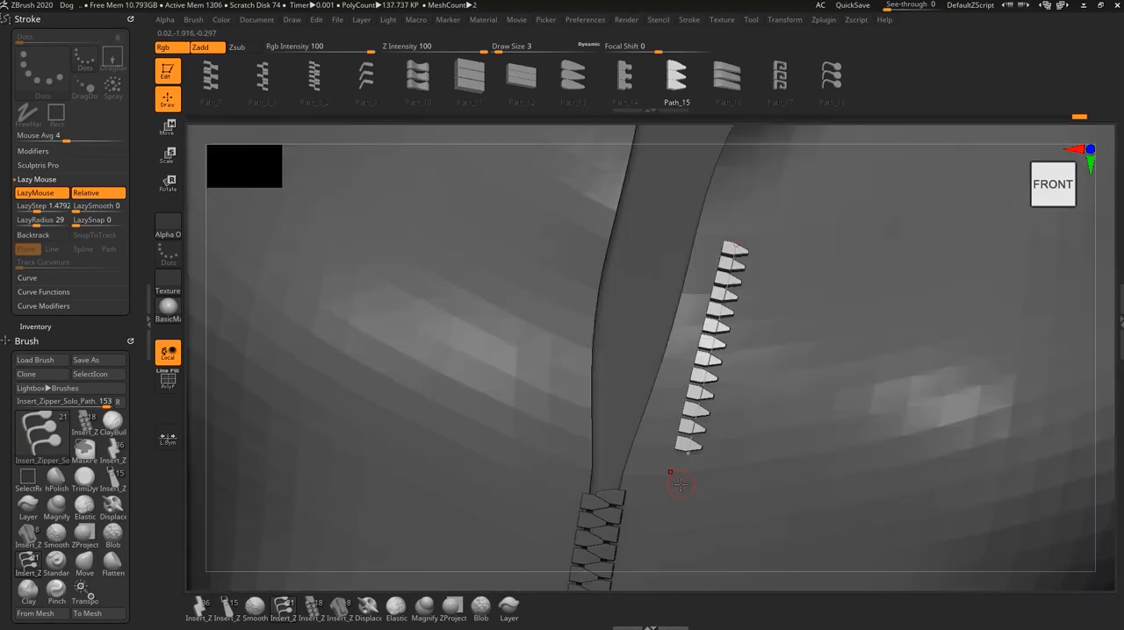
key("ctrl+z")
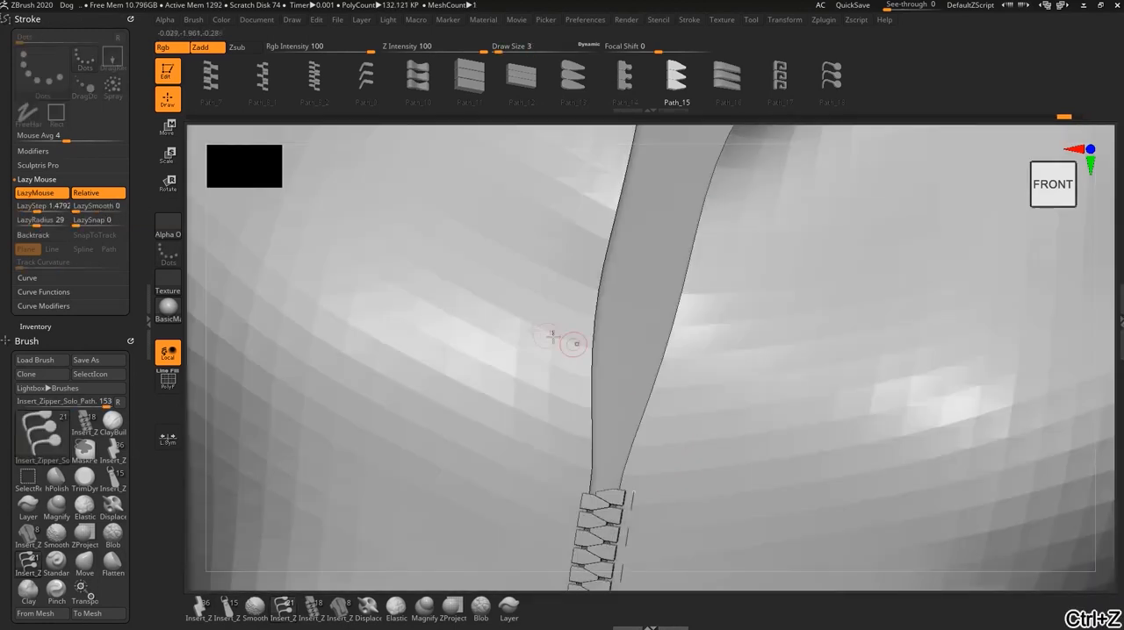
- Compare two Path_15 test rows drawn in opposite directions on the fabric left of the opening, and undo both
left_click_drag(513, 230, 506, 448)
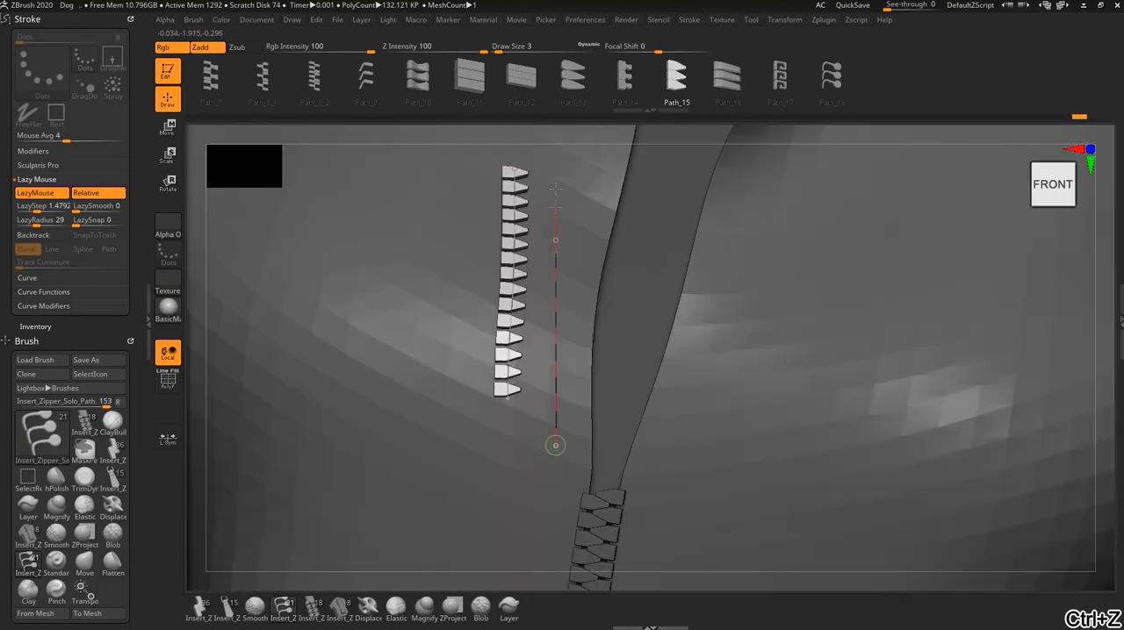
left_click_drag(555, 186, 556, 160)
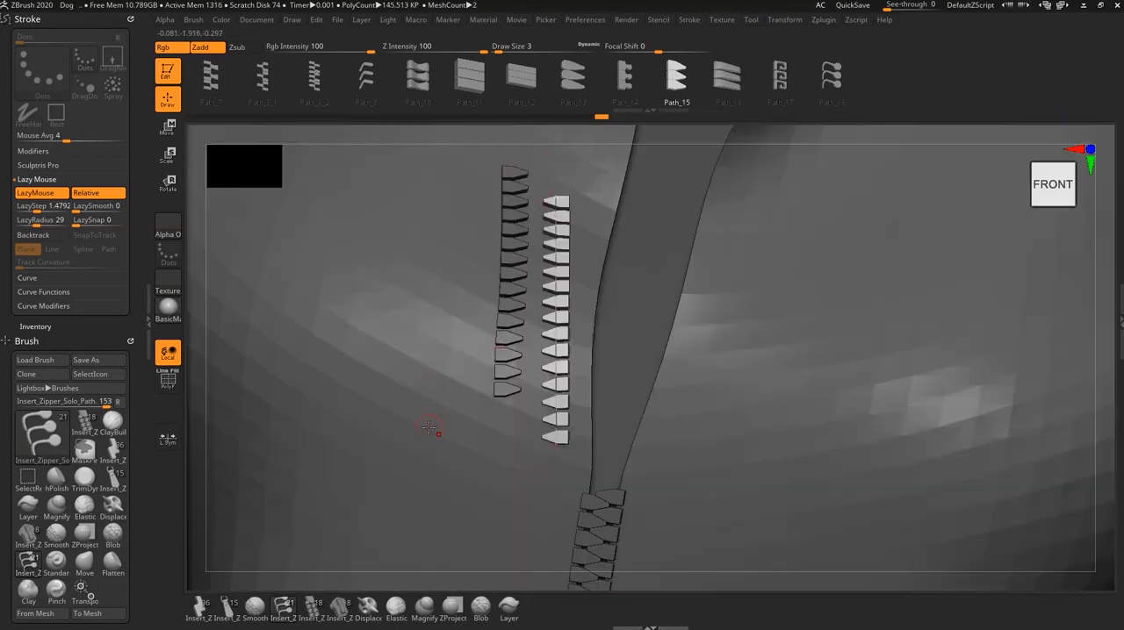
key("ctrl+z")
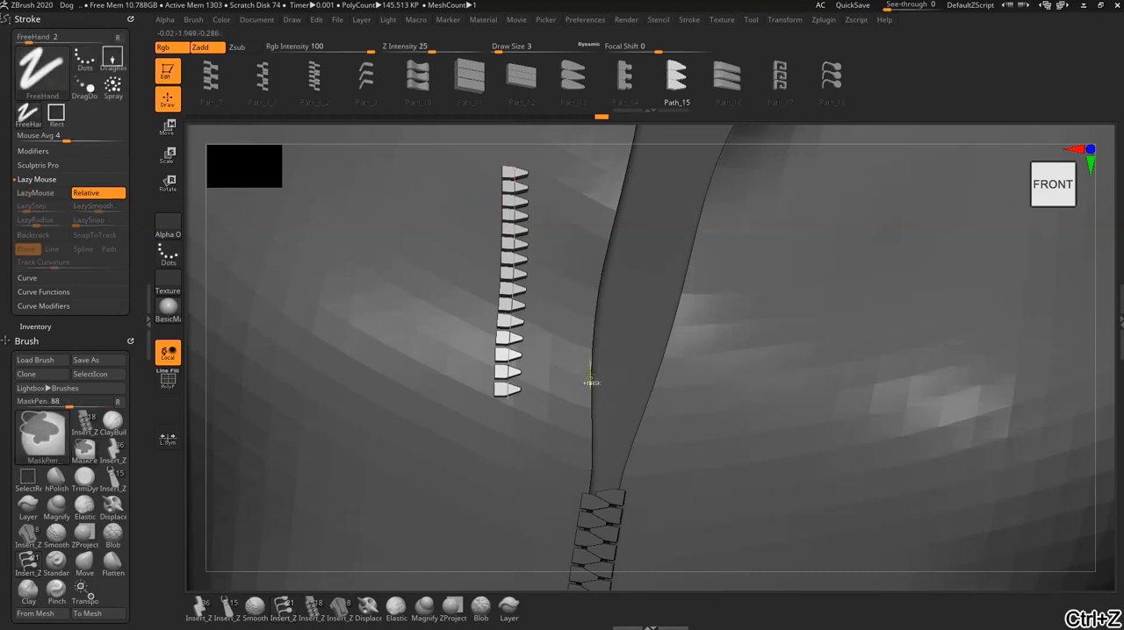
key("ctrl+z")
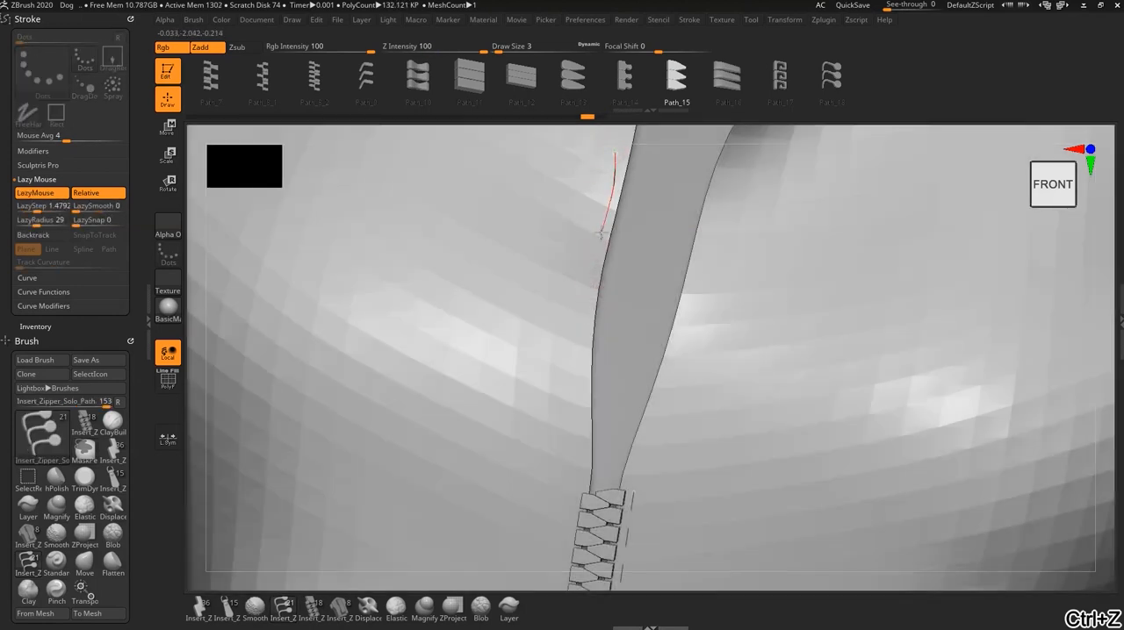
- Try Path_15 rows drawn downward along the left and right edges of the opening, undoing each one
left_click_drag(575, 393, 585, 494)
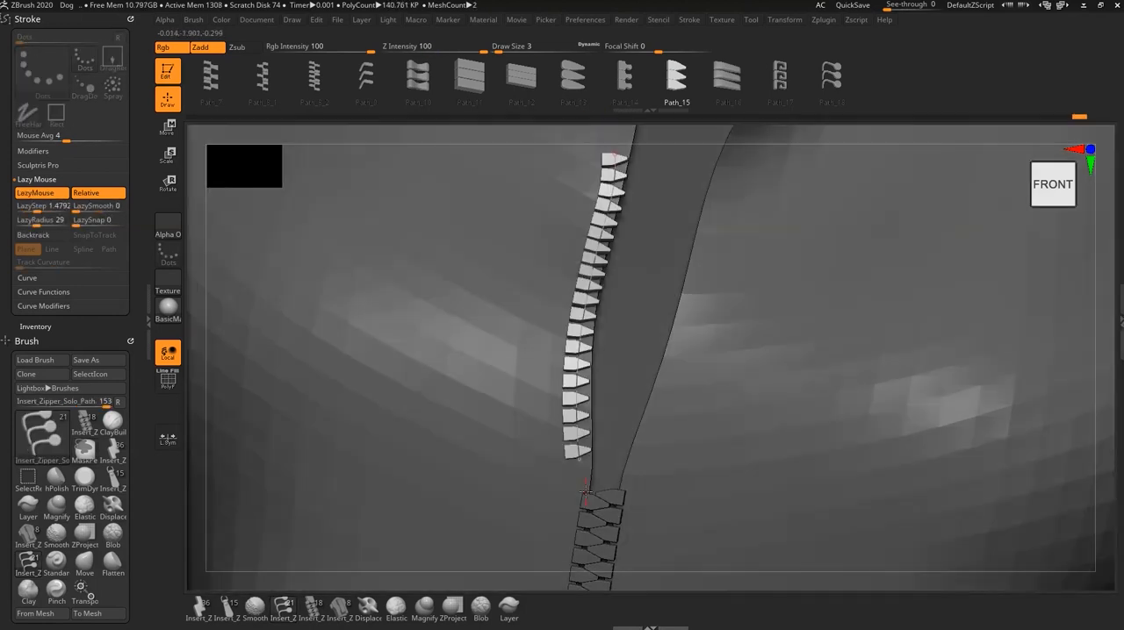
key("ctrl+z")
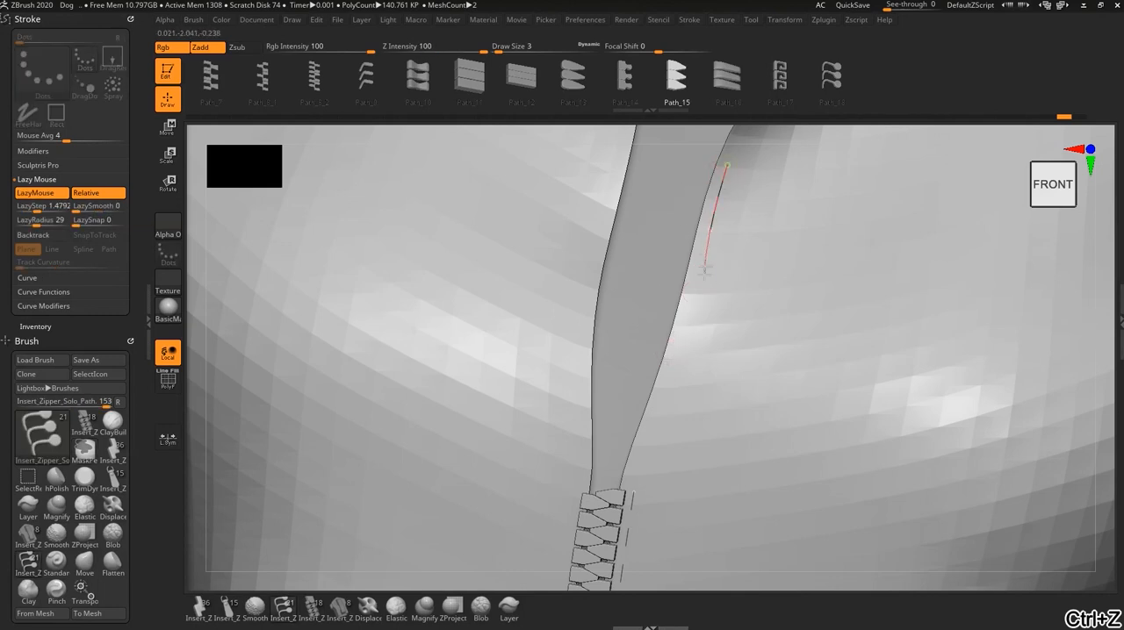
left_click_drag(638, 472, 632, 476)
key("ctrl+z")
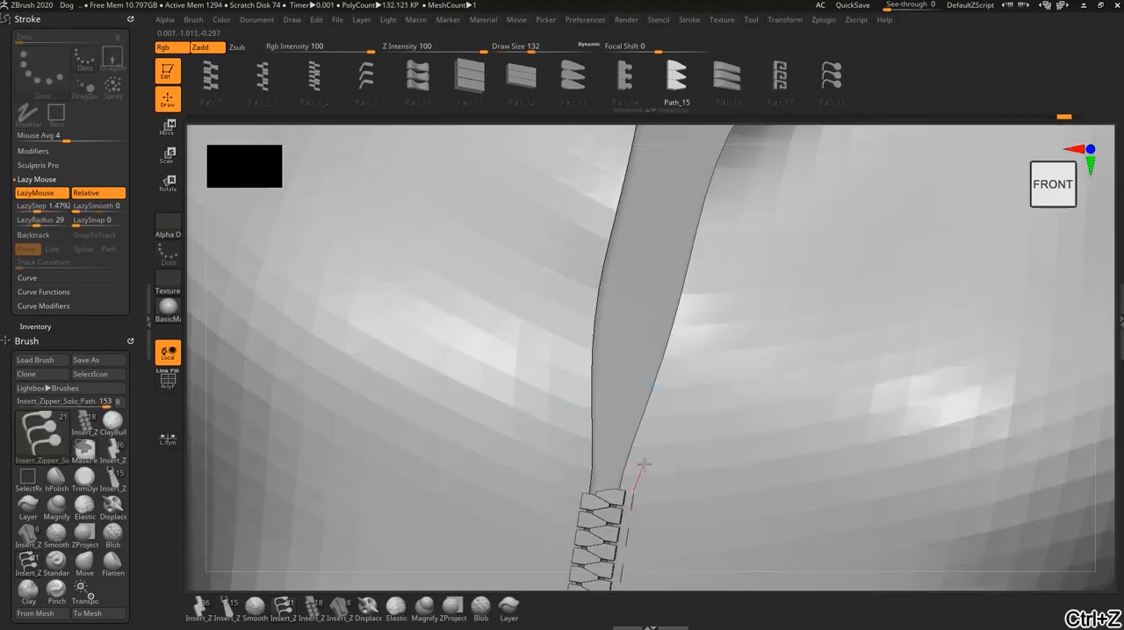
- Try a Path_15 row drawn upward along the opening's right edge from the top of the closed teeth, and undo it
left_click_drag(686, 326, 712, 230)
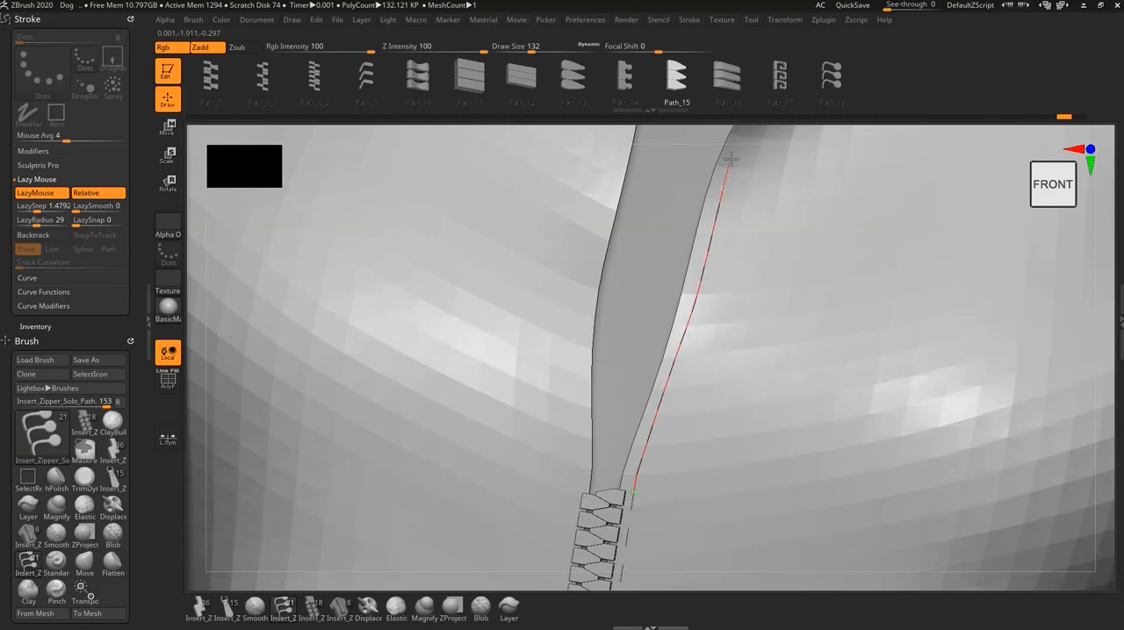
left_click_drag(729, 158, 728, 154)
key("ctrl+z")
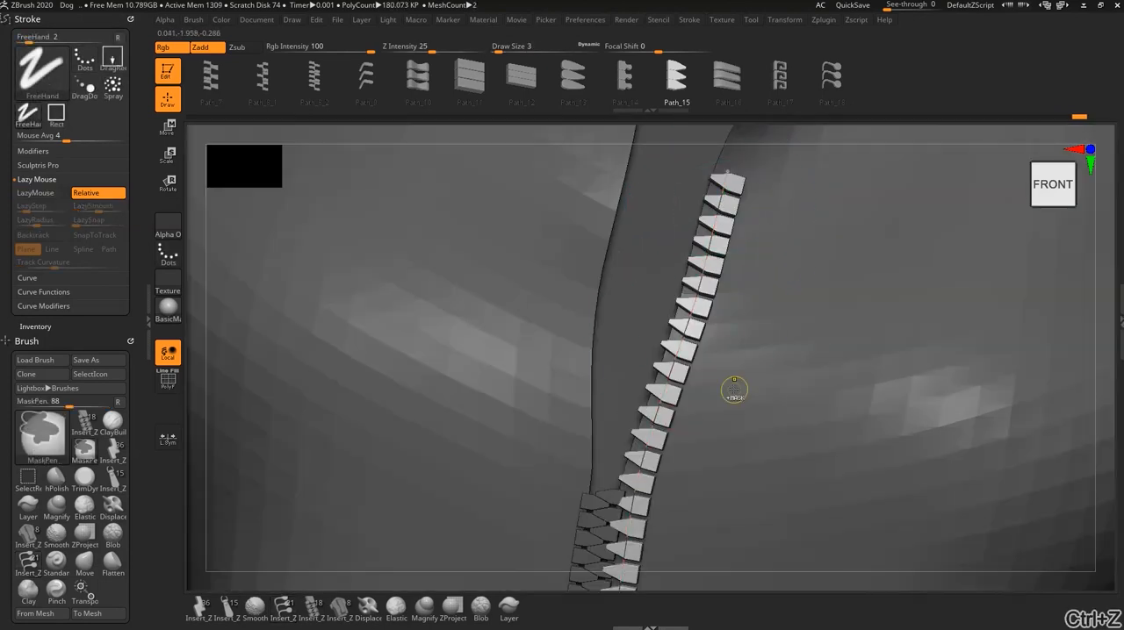
- Try the upward right-edge row again, starting slightly above the closed teeth and following the edge closely, and undo it
right_click_drag(711, 472, 705, 309, "alt")
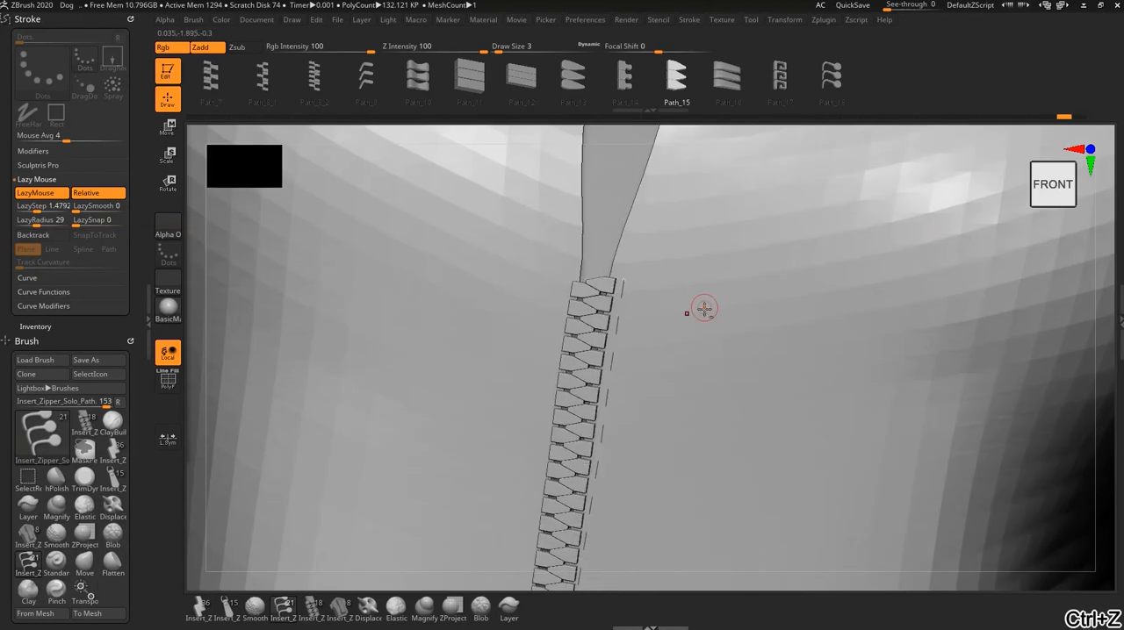
right_click_drag(697, 261, 623, 503, "alt")
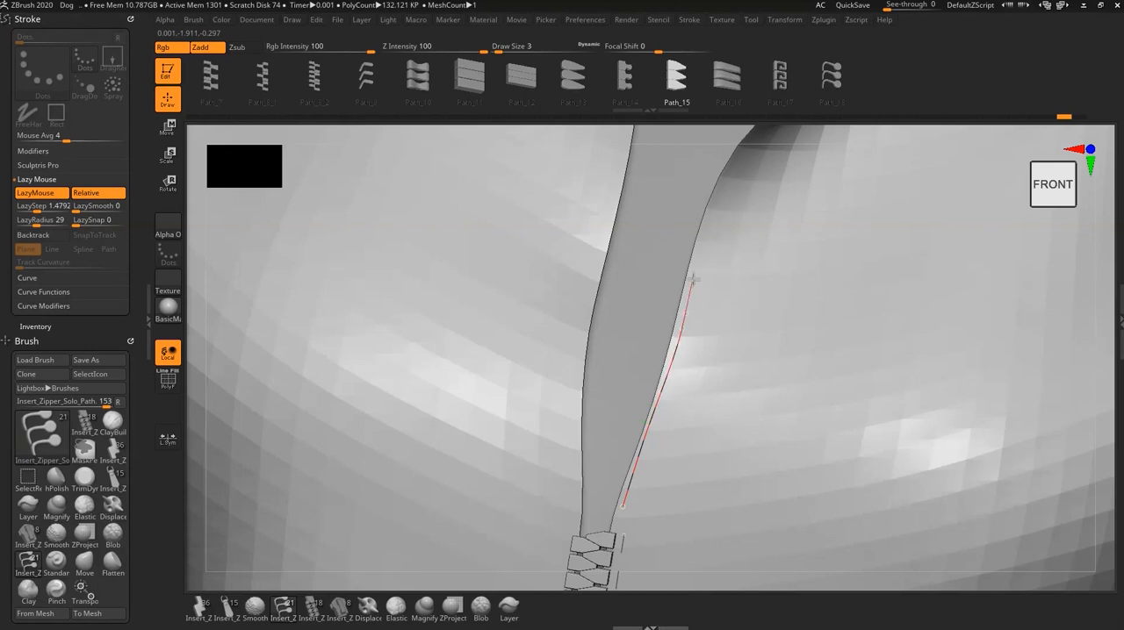
left_click_drag(738, 151, 739, 147)
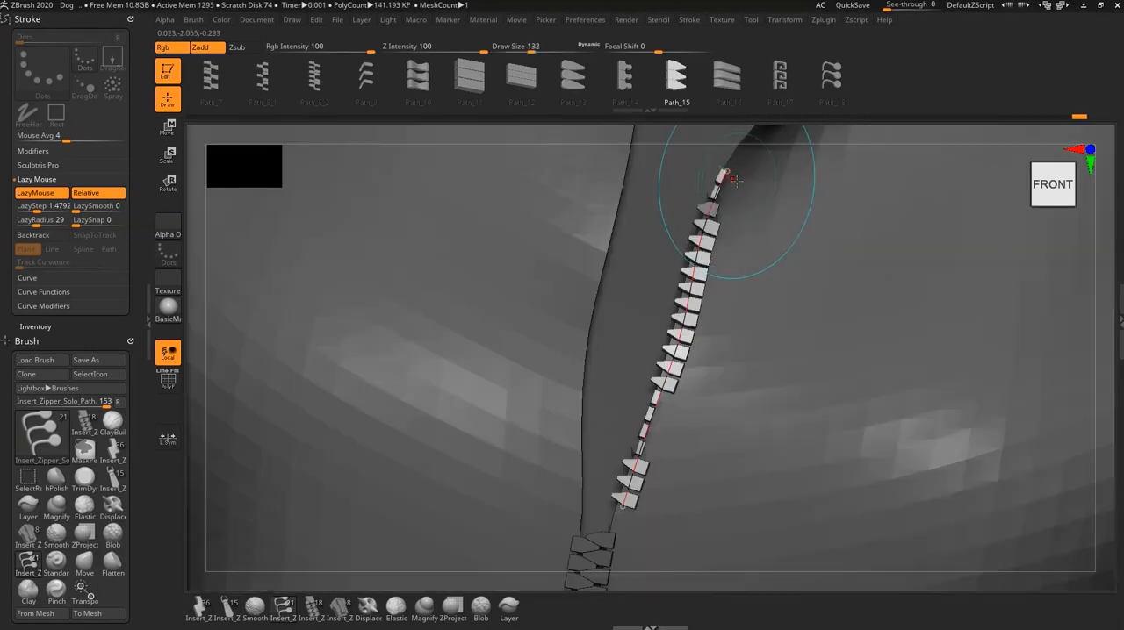
mouse_move(724, 413)
right_mouse_down("alt")
mouse_move(731, 354)
mouse_move(728, 410)
right_mouse_up("alt")
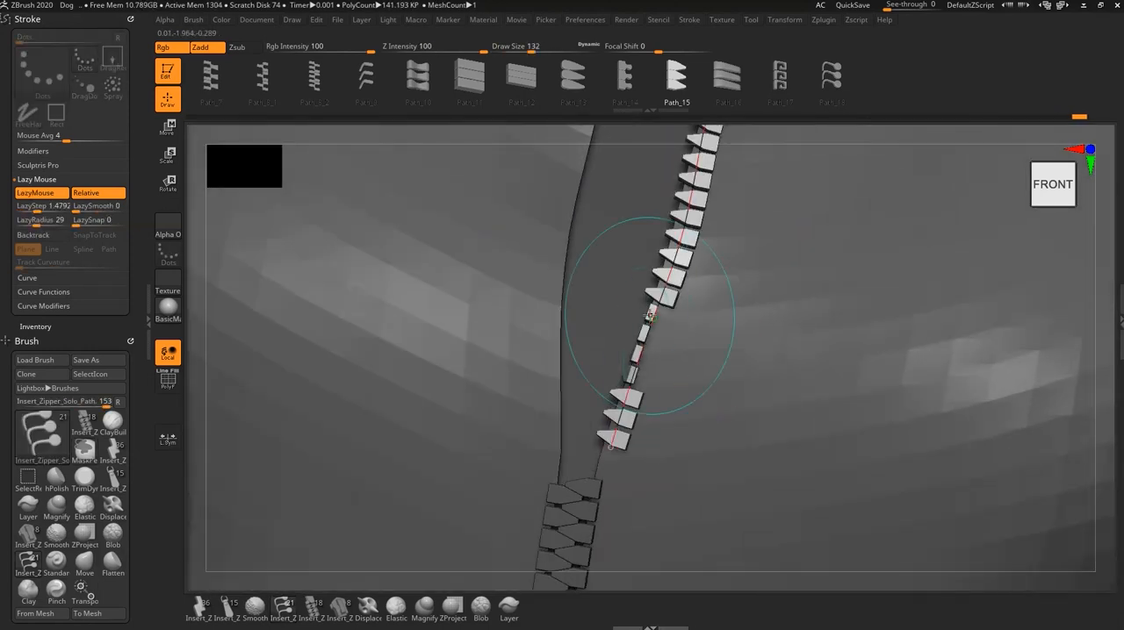
key("ctrl+z")
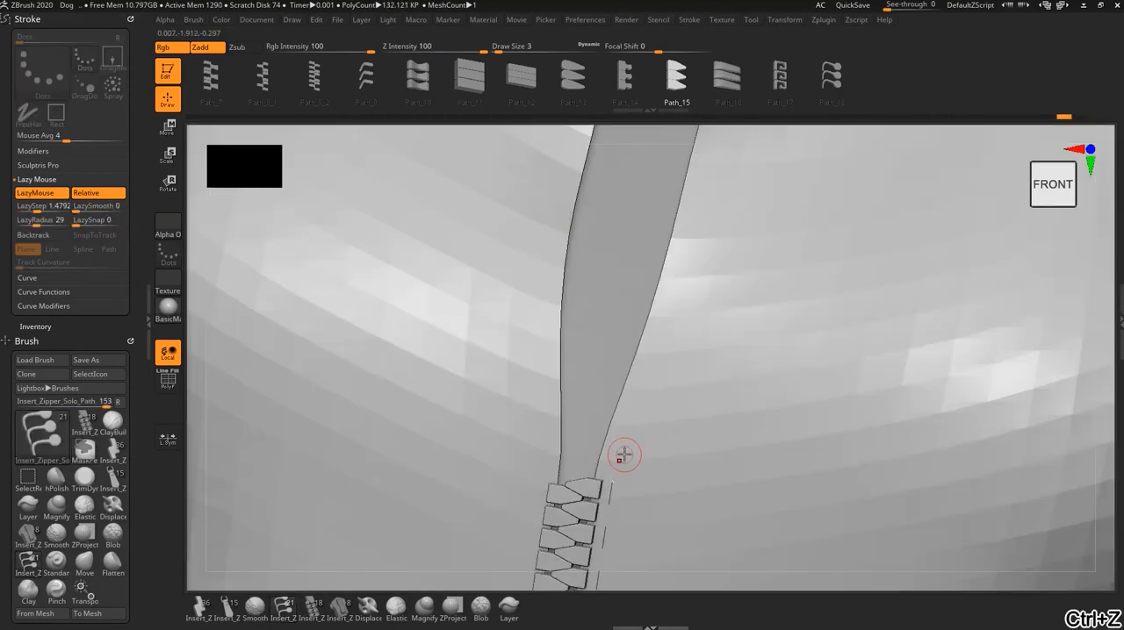
- Draw a Path_15 tooth row upward along the opening's right edge, starting just above the closed teeth
left_click_drag(623, 453, 634, 414)
left_click_drag(647, 367, 667, 317)
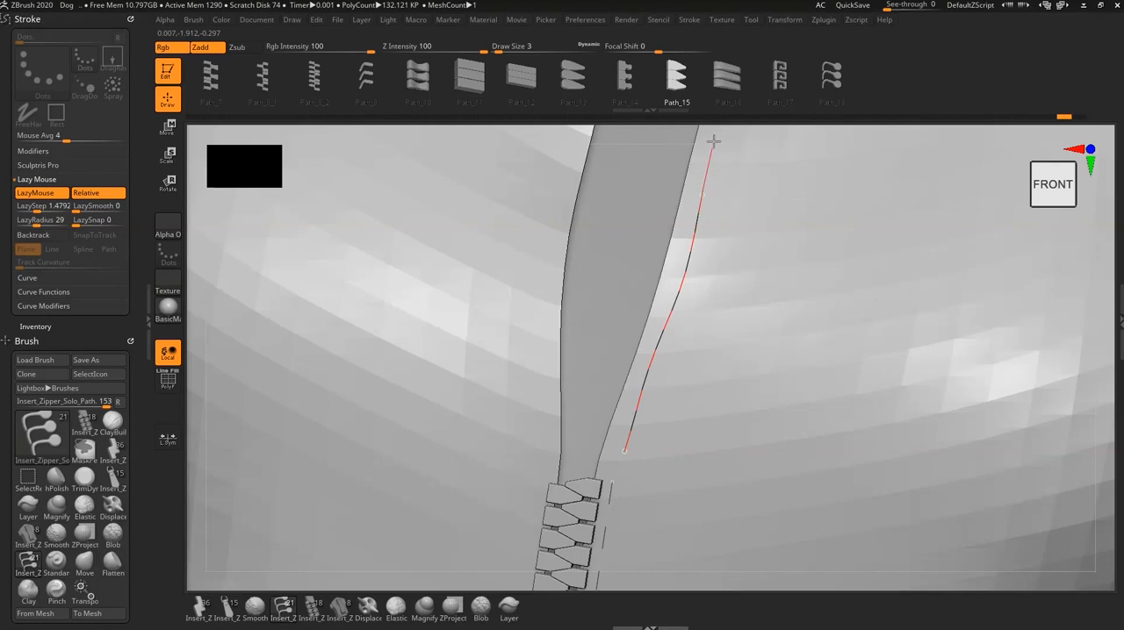
left_click_drag(713, 140, 716, 134)
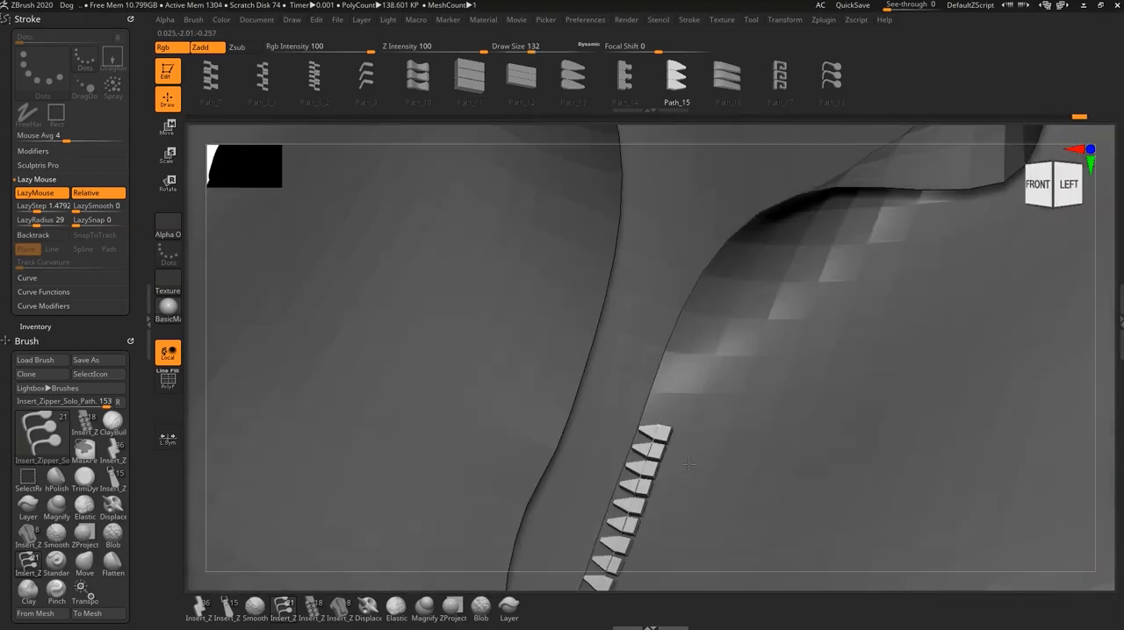
- Extend the right-edge tooth row upward from its upper end with the curve's Elastic mode on
mouse_move(688, 463)
right_mouse_down()
mouse_move(706, 466)
mouse_move(724, 518)
right_mouse_up()
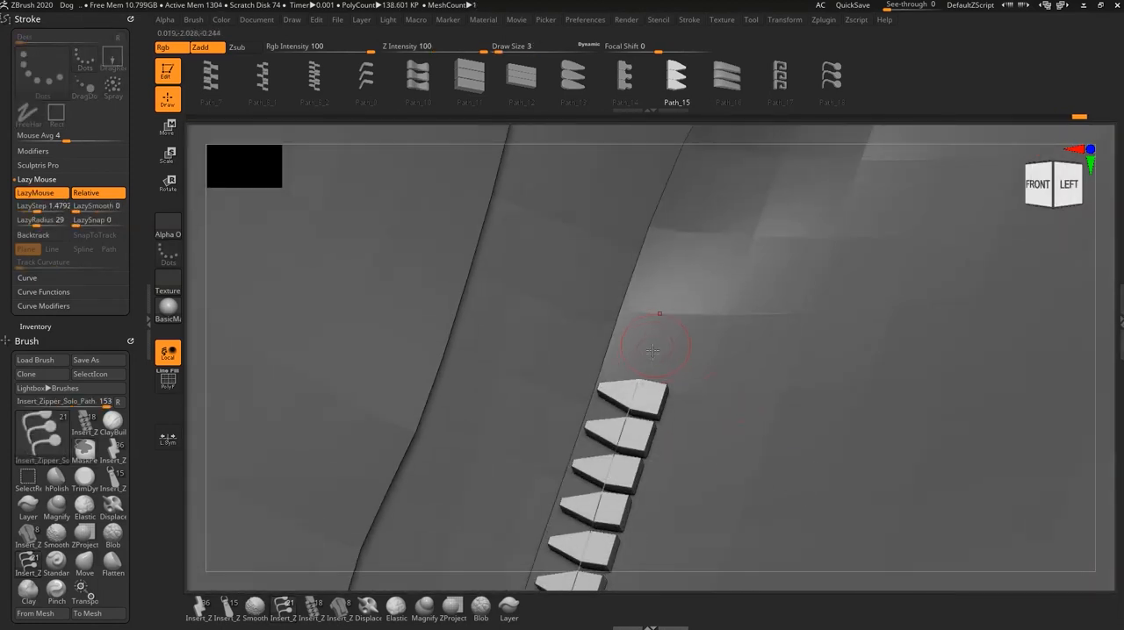
left_click(23, 278)
left_click(28, 235)
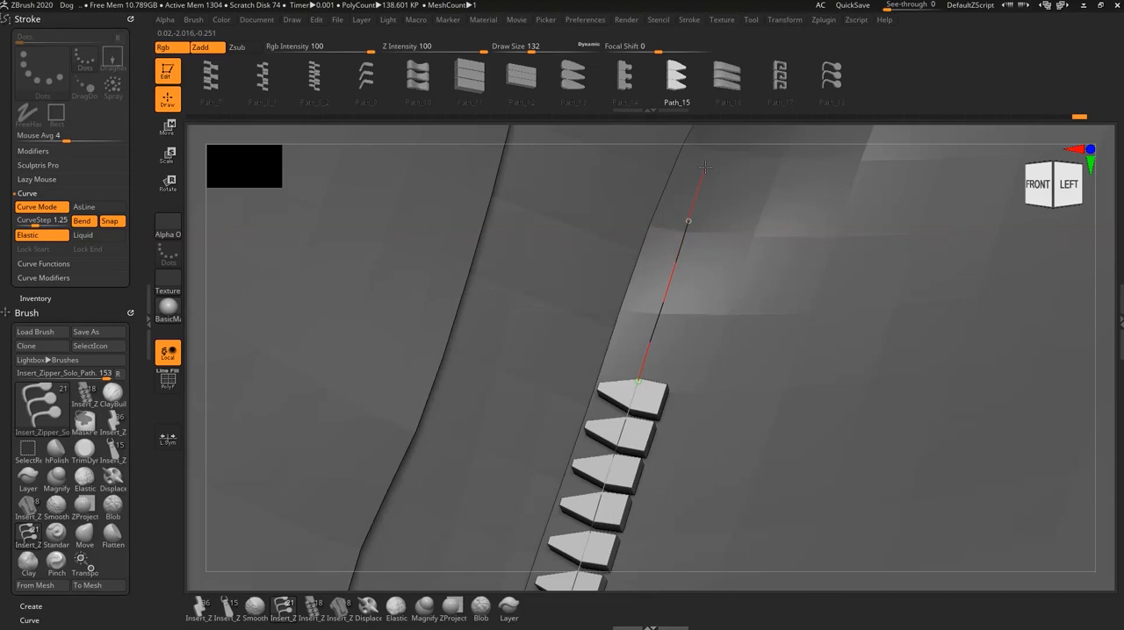
left_click_drag(705, 166, 705, 167)
right_click_drag(736, 269, 676, 444, "alt")
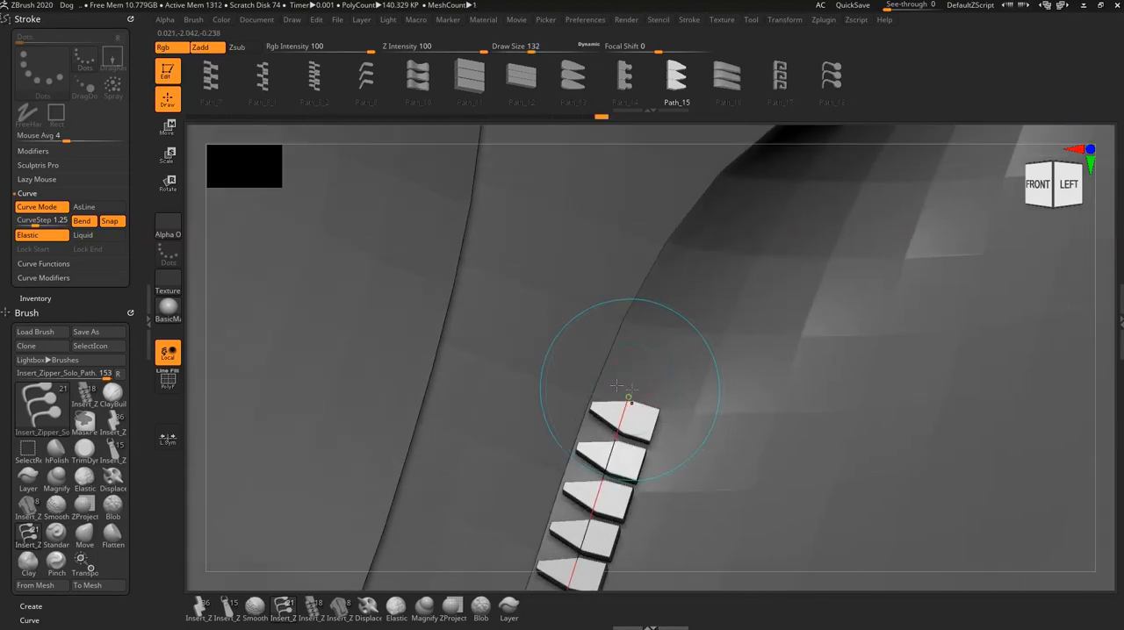
- Switch the curve to Liquid and extend the tooth row further up the right edge toward the collar
left_click(99, 237)
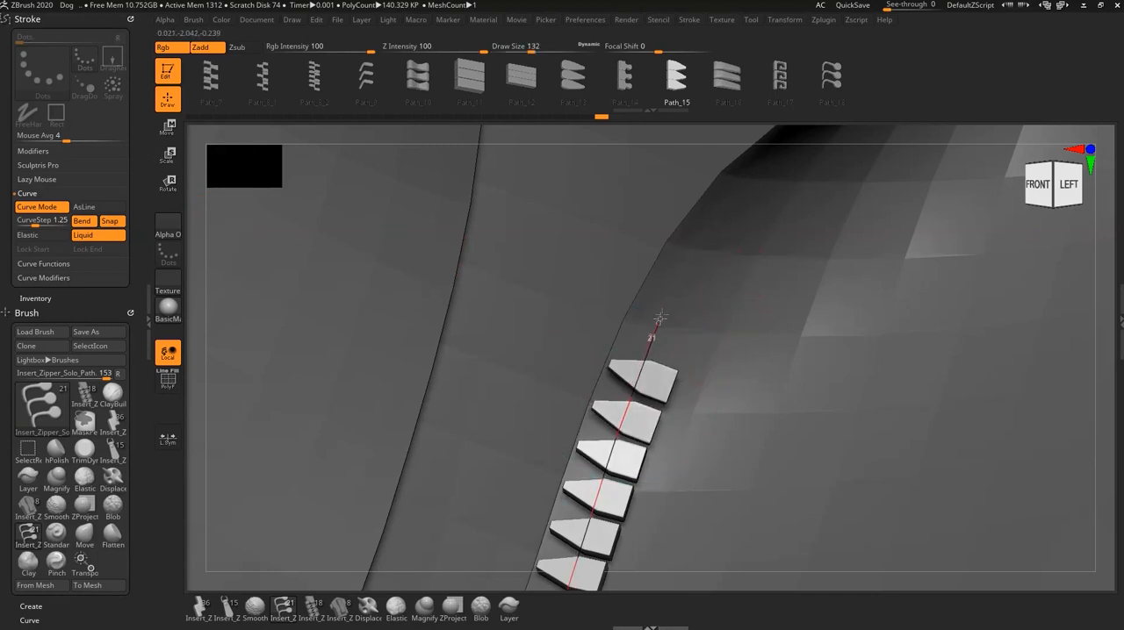
left_click_drag(659, 317, 757, 163)
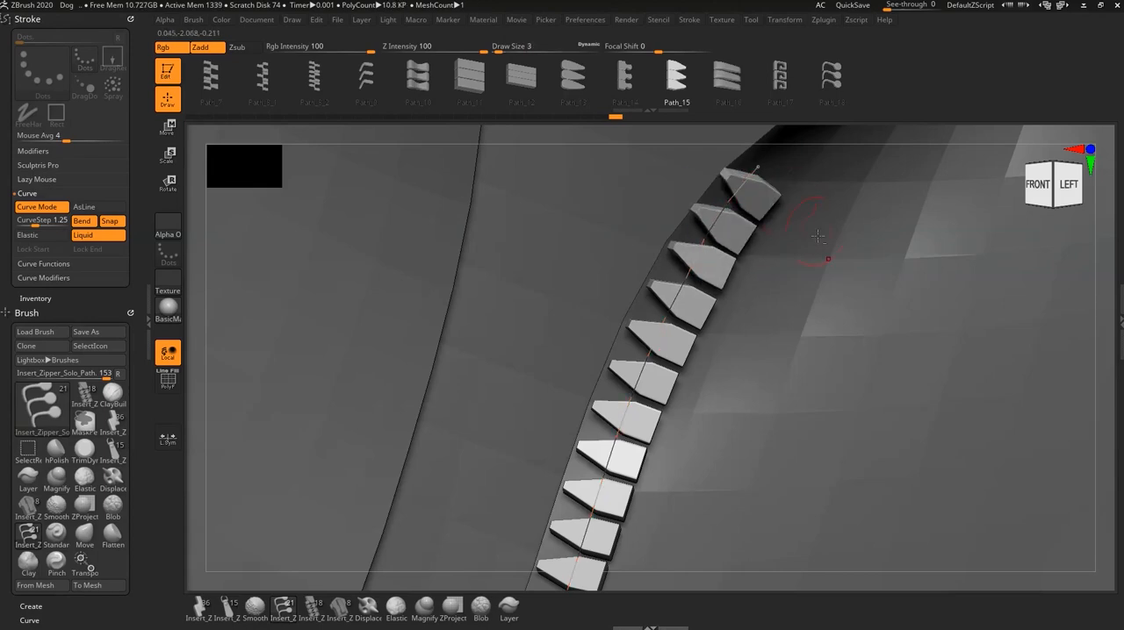
mouse_move(819, 241)
right_mouse_down("alt")
mouse_move(743, 334)
mouse_move(744, 384)
mouse_move(768, 395)
mouse_move(787, 375)
mouse_move(785, 456)
mouse_move(625, 358)
right_mouse_up("alt")
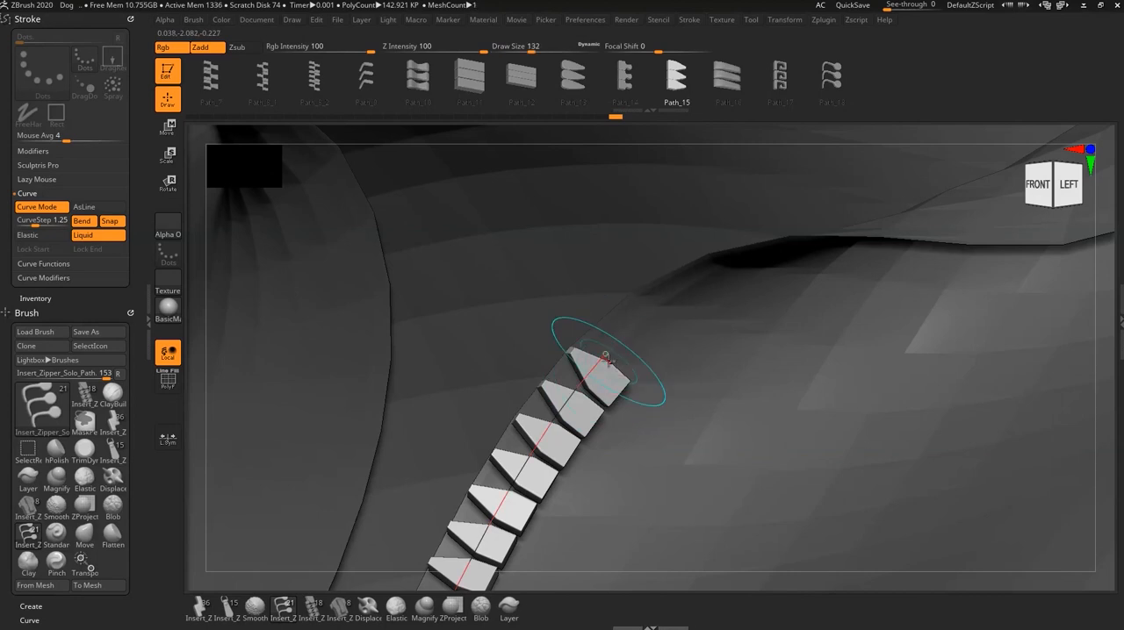
left_click_drag(606, 355, 676, 289)
- Set the draw size to 202 and move the row's lower end onto the right edge just above the closed teeth
right_click_drag(746, 468, 702, 393)
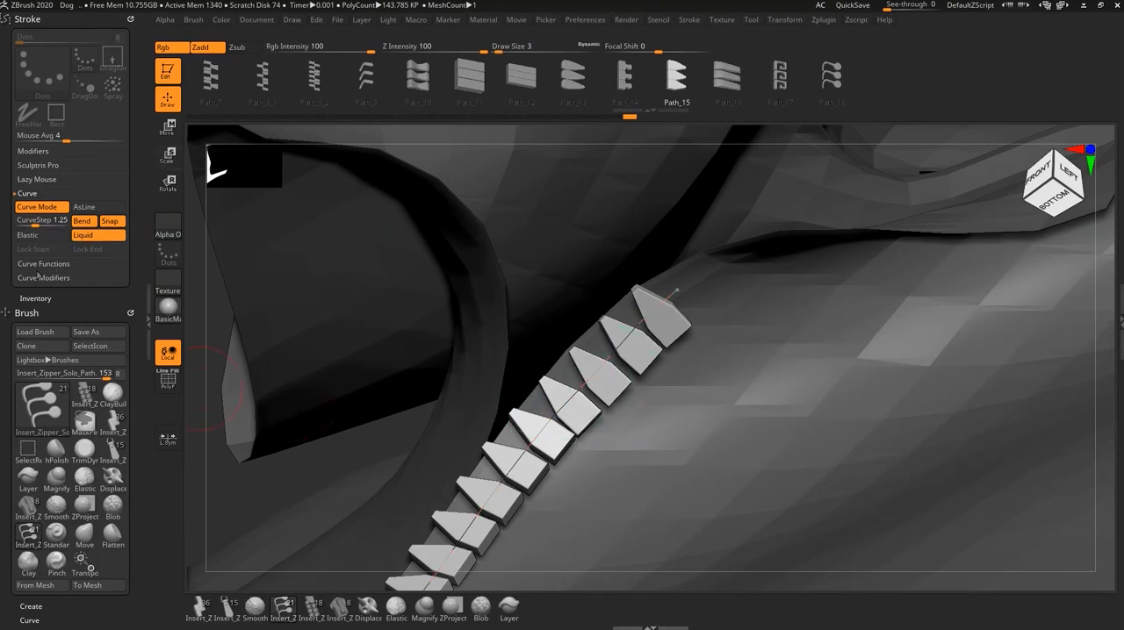
right_click_drag(648, 569, 603, 376)
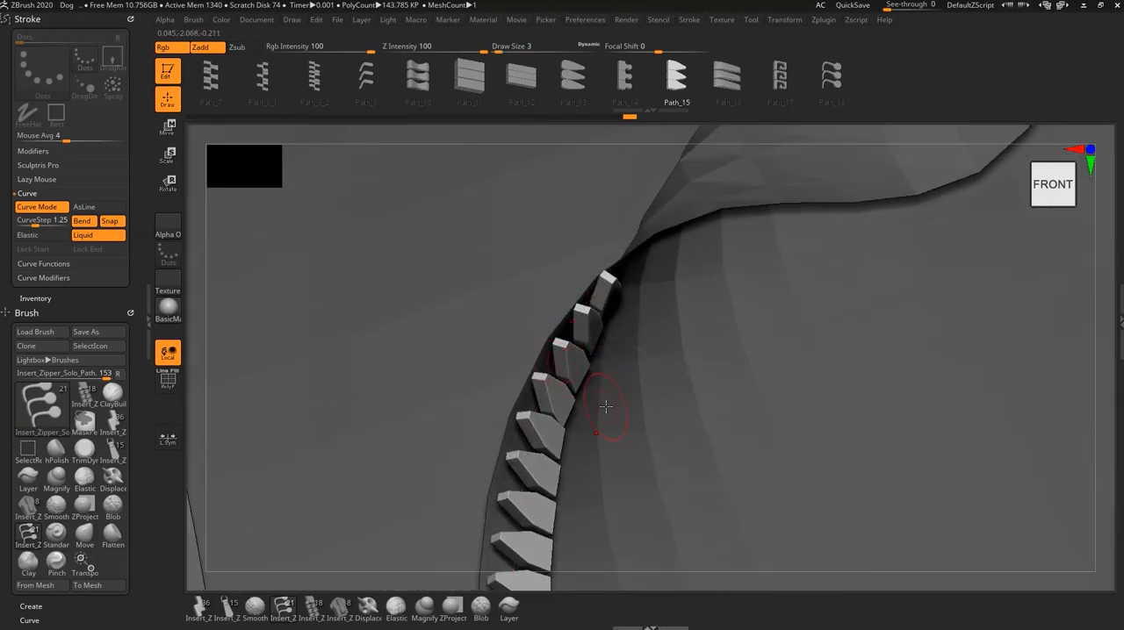
mouse_move(617, 381)
right_mouse_down("ctrl")
mouse_move(714, 439)
mouse_move(717, 497)
mouse_move(666, 335)
mouse_move(629, 444)
mouse_move(705, 434)
mouse_move(719, 451)
mouse_move(712, 331)
mouse_move(660, 276)
right_mouse_up("ctrl")
right_click_drag(684, 454, 644, 454)
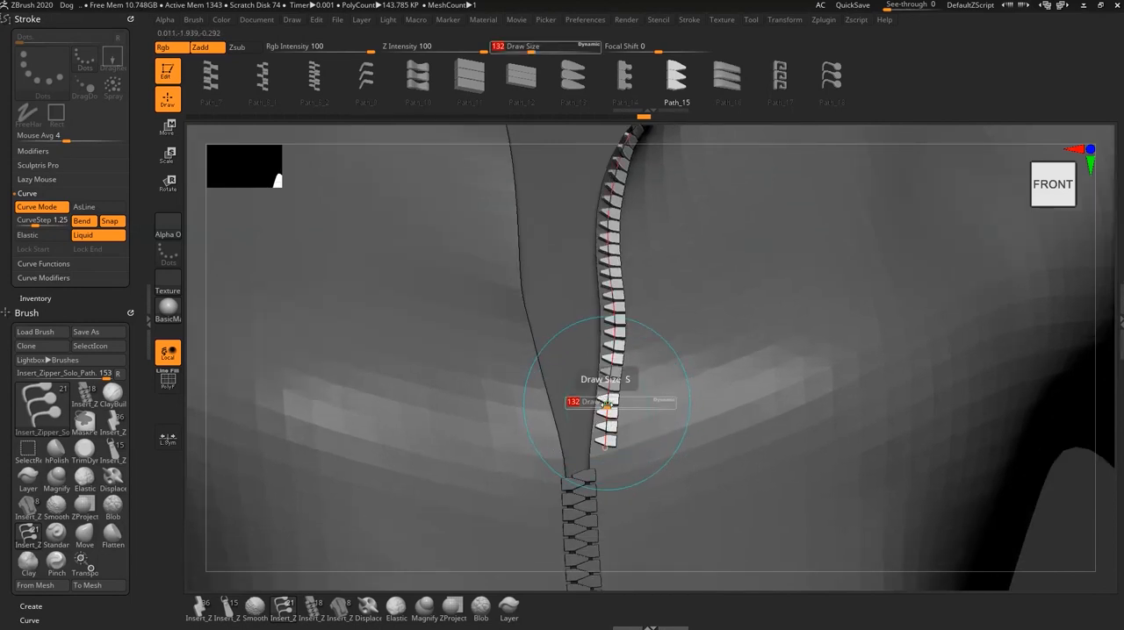
left_click_drag(606, 404, 616, 409)
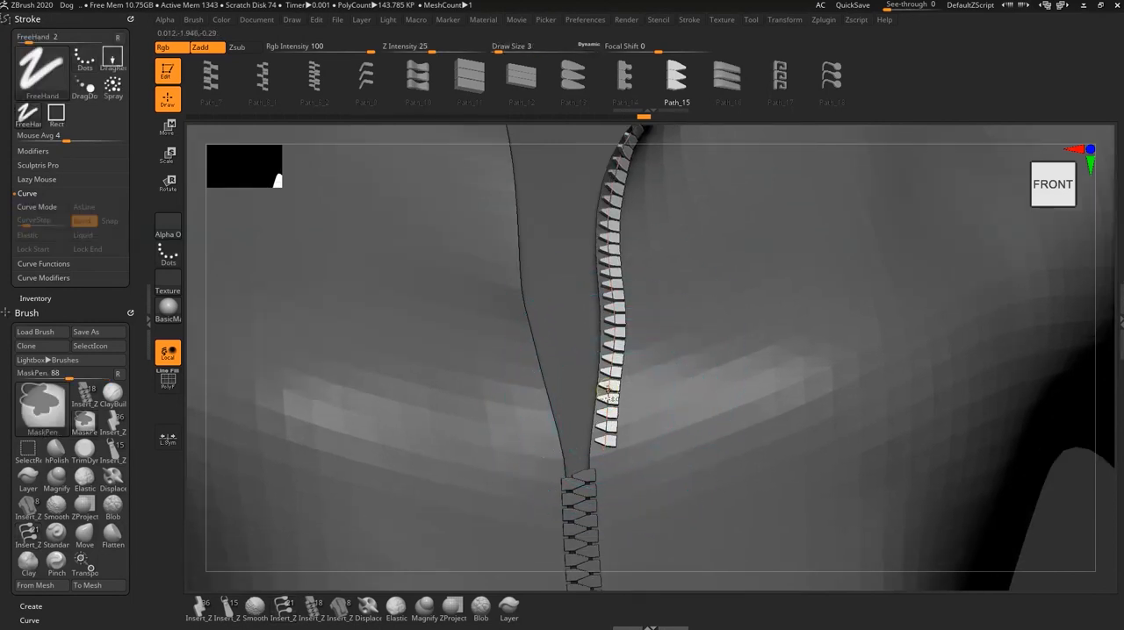
right_click_drag(608, 398, 665, 417, "ctrl")
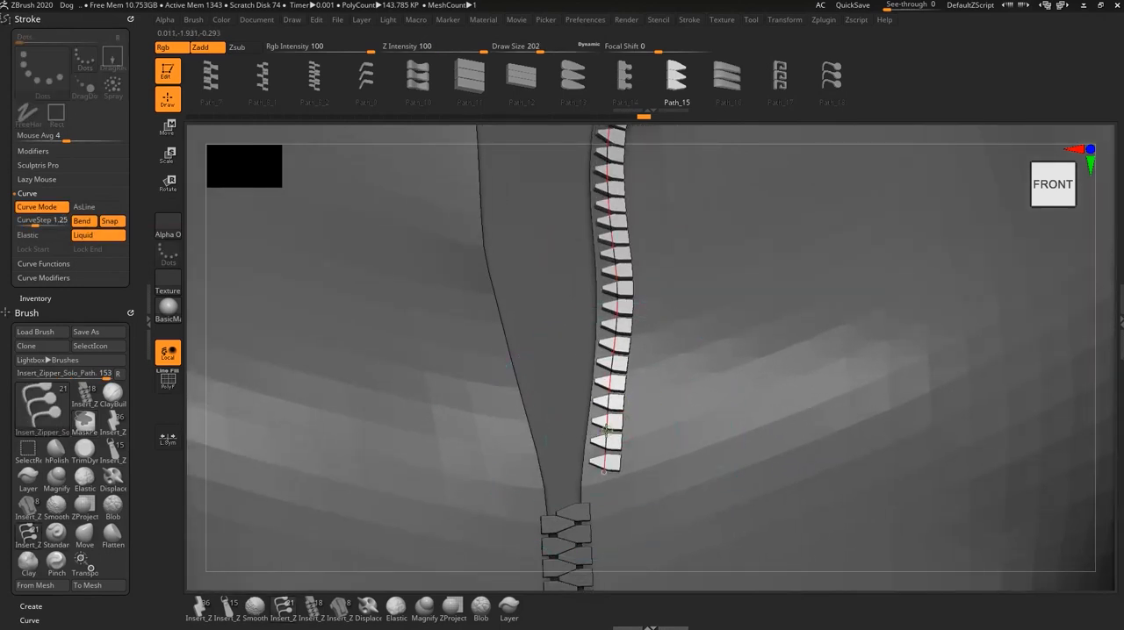
left_click_drag(604, 433, 588, 431)
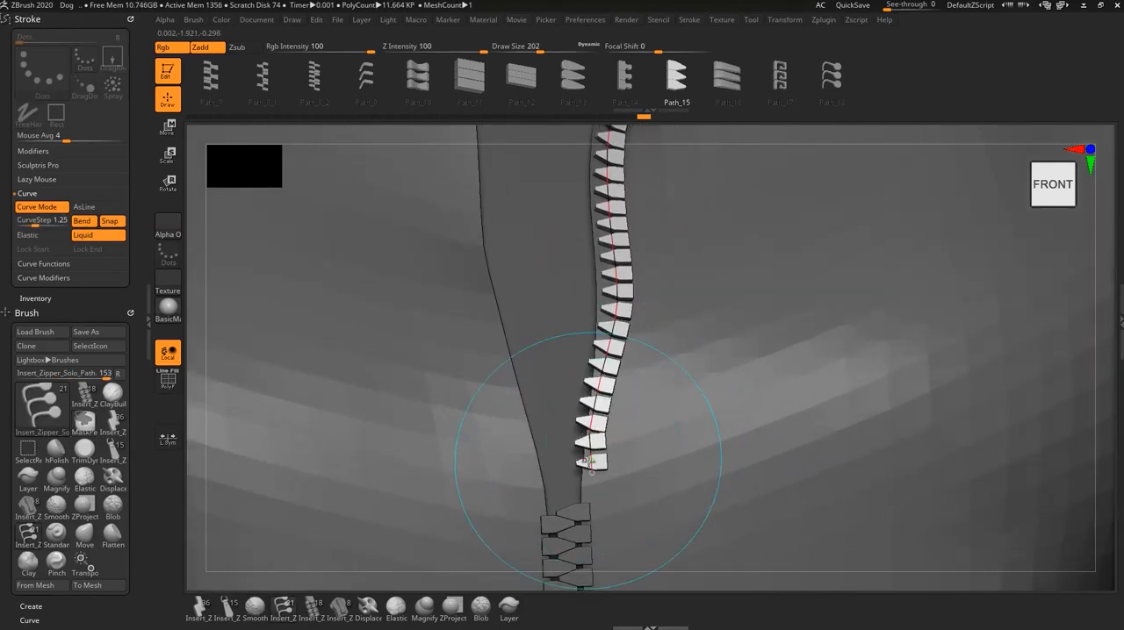
left_click_drag(588, 471, 580, 500)
key("ctrl+z")
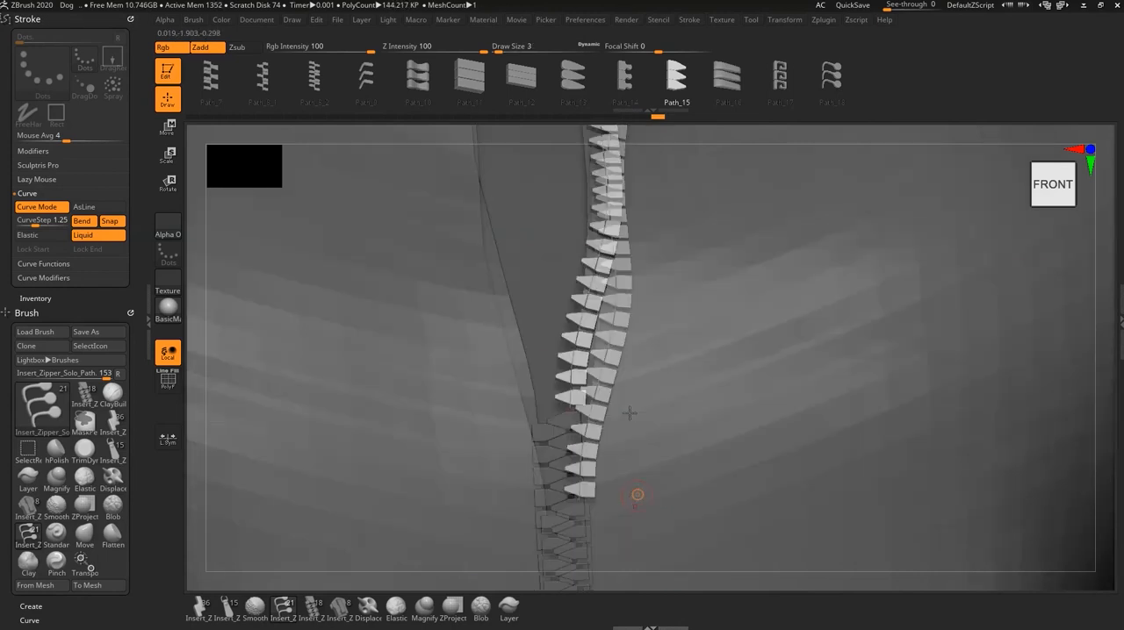
- Pull the row's middle and upper sections onto the right edge, using draw size 239 for the upper end
right_click_drag(709, 225, 666, 421, "alt")
left_click_drag(598, 331, 583, 331)
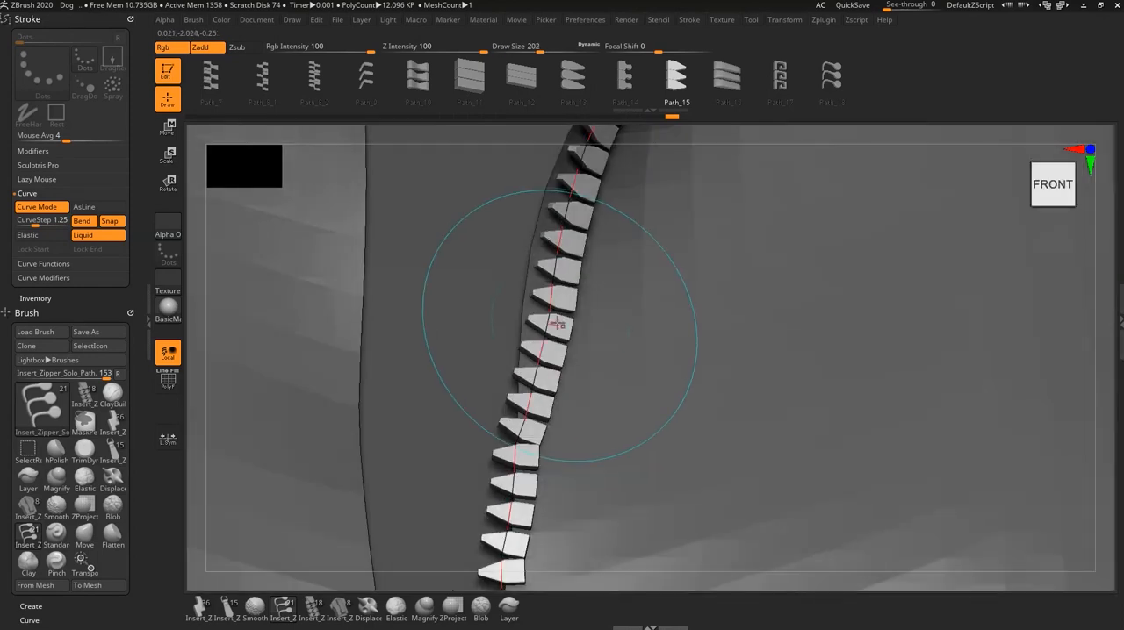
left_click_drag(544, 318, 533, 315)
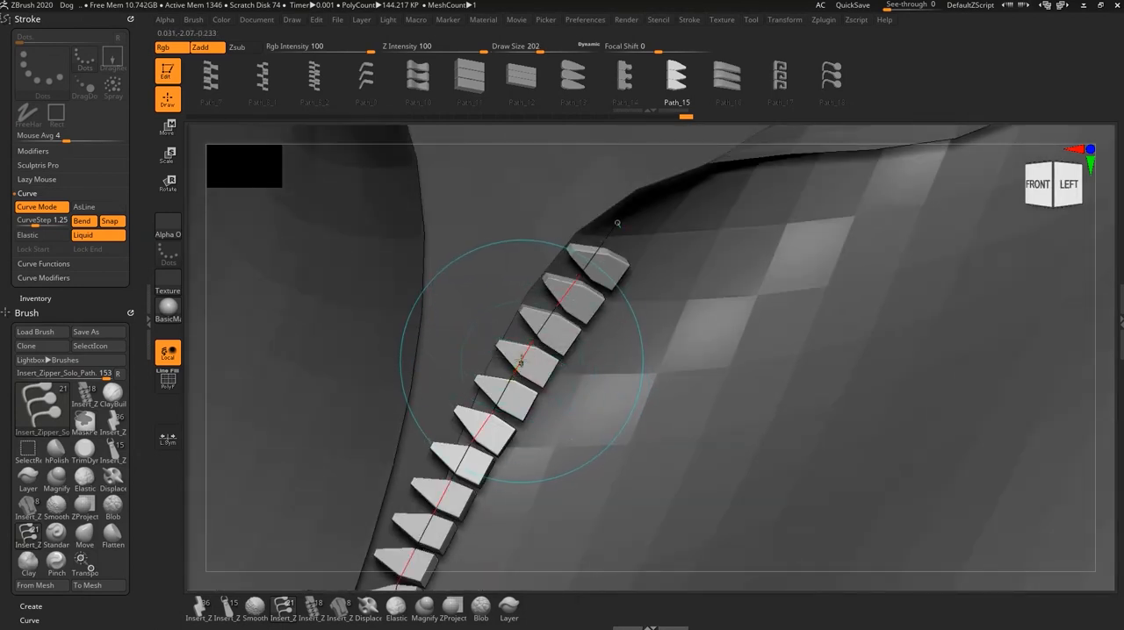
left_click_drag(522, 361, 526, 338)
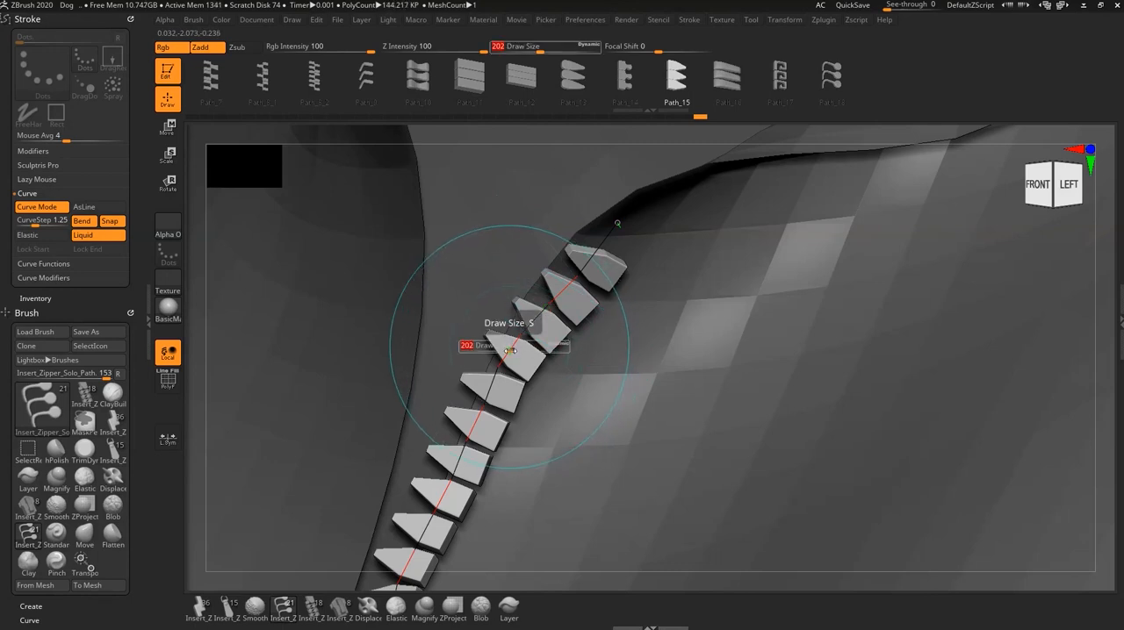
left_click_drag(510, 351, 514, 352)
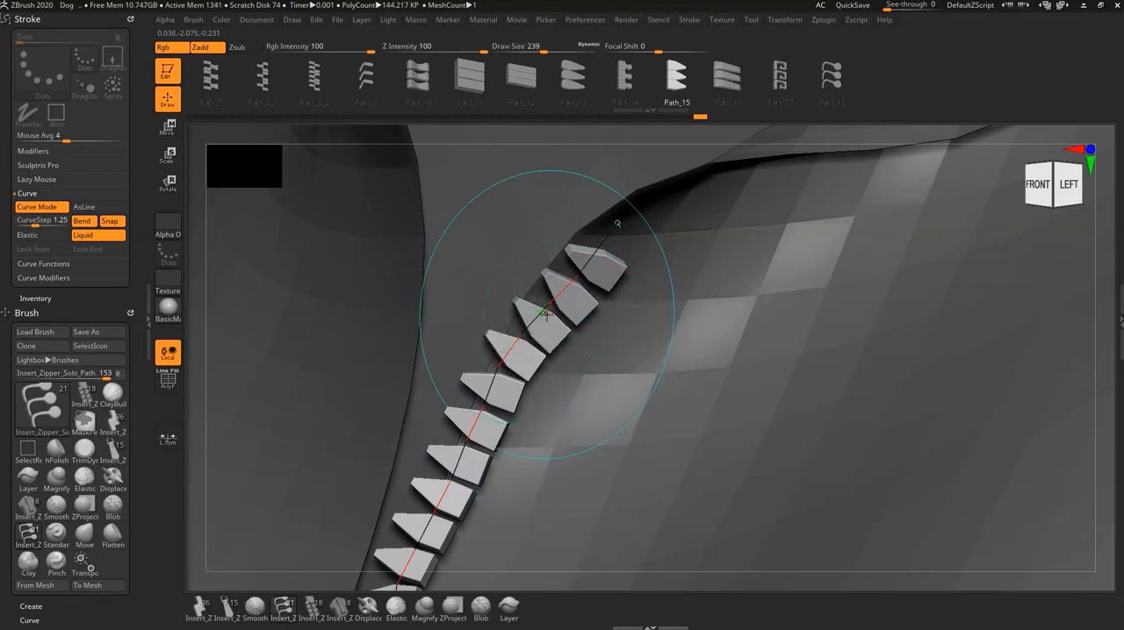
mouse_move(546, 314)
left_mouse_down()
mouse_move(538, 309)
mouse_move(584, 253)
left_mouse_up()
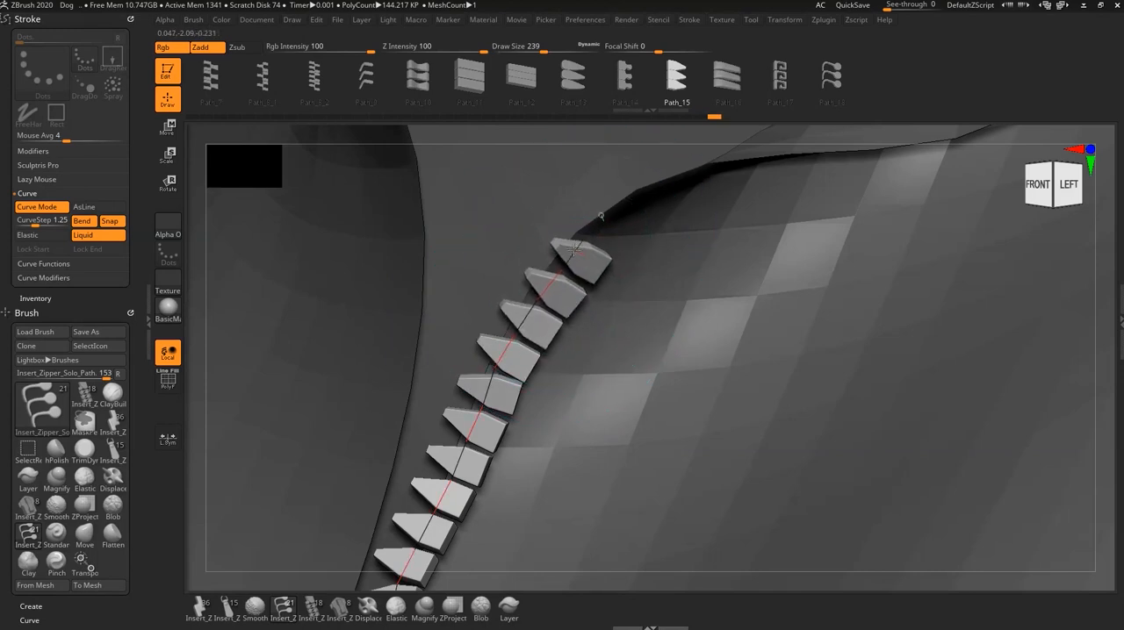
- Try nudging the upper-middle section of the right-edge tooth row, and undo it
right_click_drag(576, 380, 600, 275, "alt")
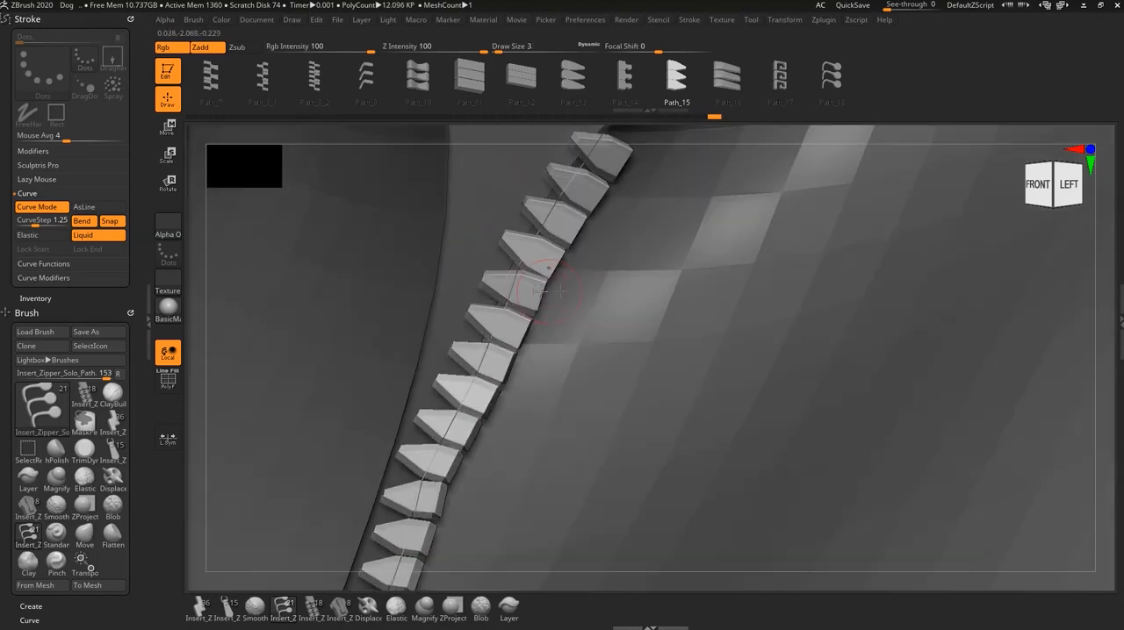
left_click_drag(514, 282, 516, 286)
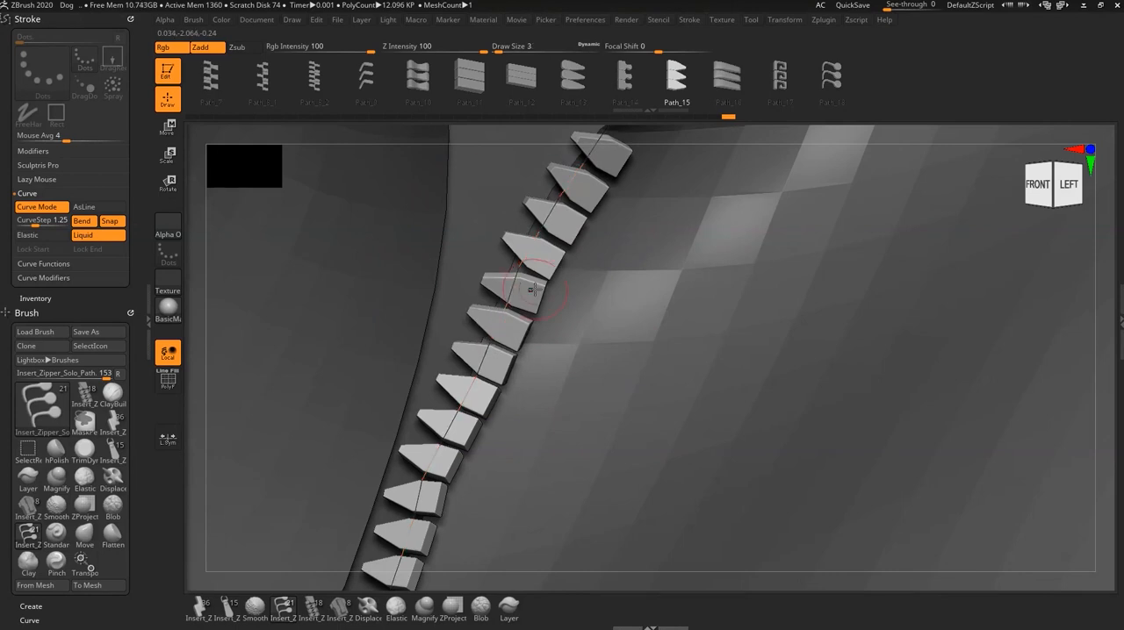
key("ctrl+z")
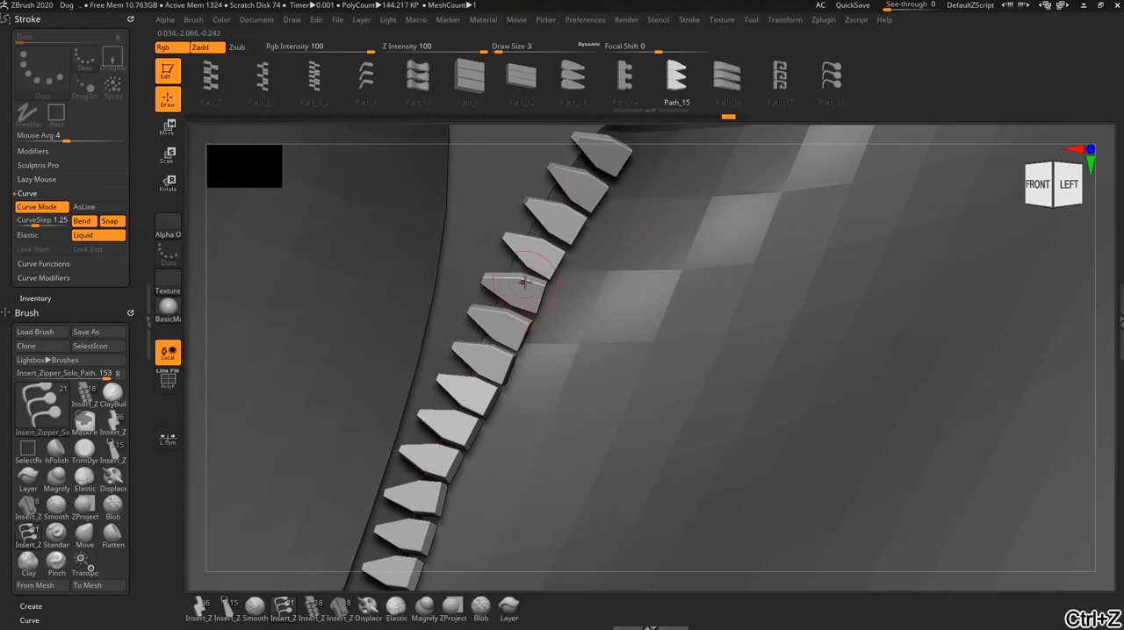
key("ctrl+z")
- Nudge the upper-middle and middle sections of the row to smooth its curve along the right edge
left_click_drag(520, 263, 524, 266)
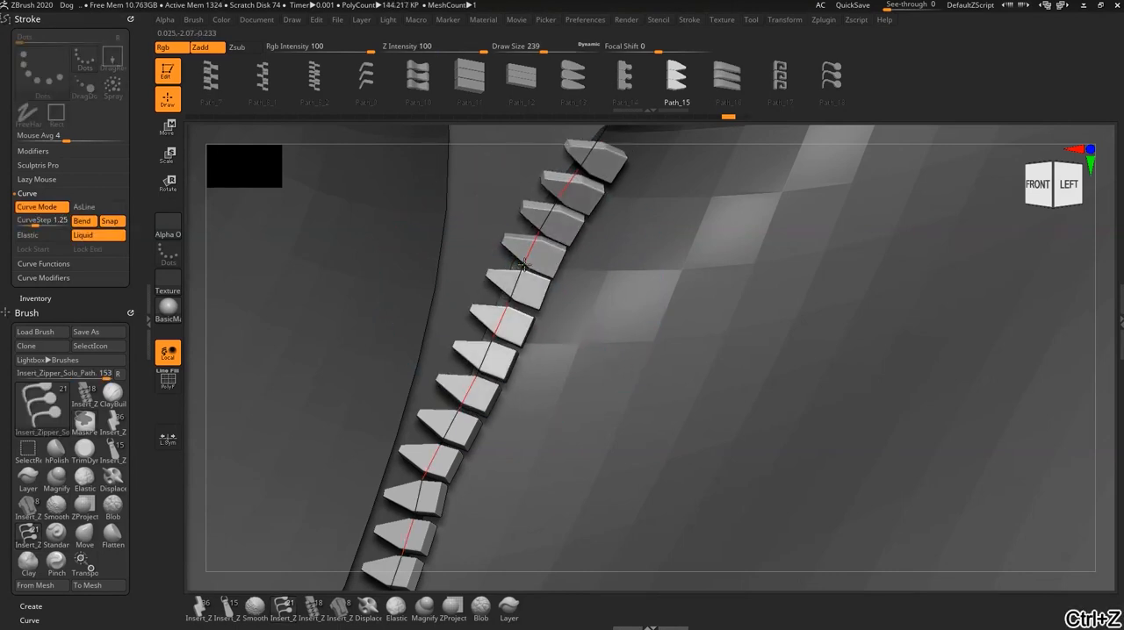
right_click_drag(554, 413, 582, 280, "alt")
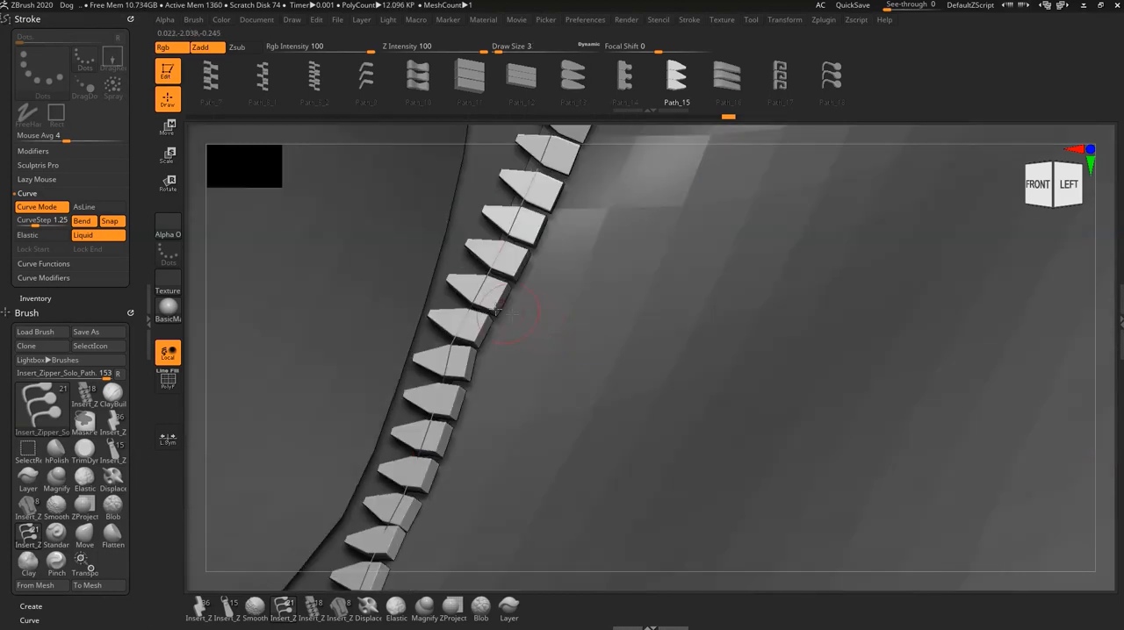
left_click_drag(474, 300, 485, 308)
right_click_drag(506, 389, 516, 399)
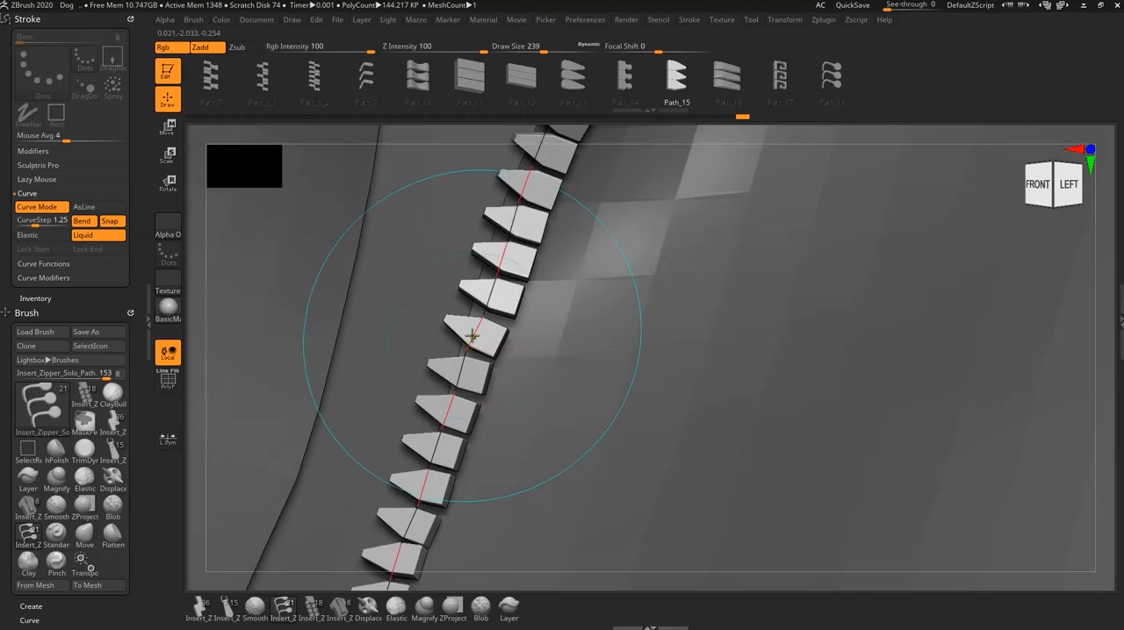
left_click_drag(472, 334, 476, 341)
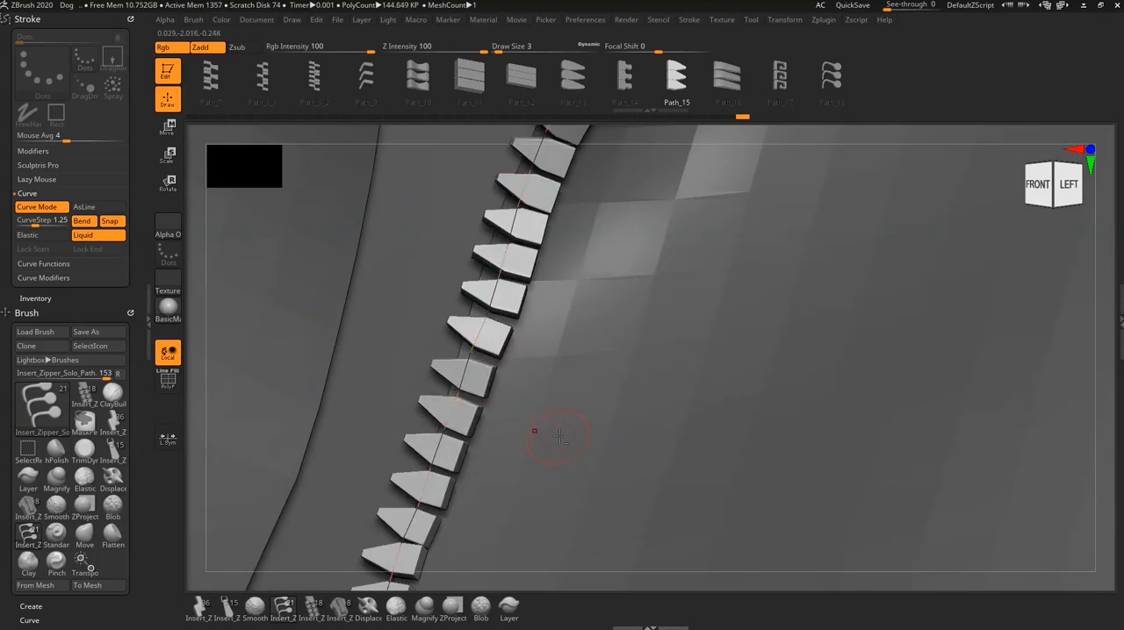
- Switch the curve back to Elastic and pull the row's bulging middle section onto the fabric edge in a side view
mouse_move(560, 436)
right_mouse_down("alt")
mouse_move(587, 374)
mouse_move(546, 391)
mouse_move(615, 417)
right_mouse_up("alt")
left_click(27, 237)
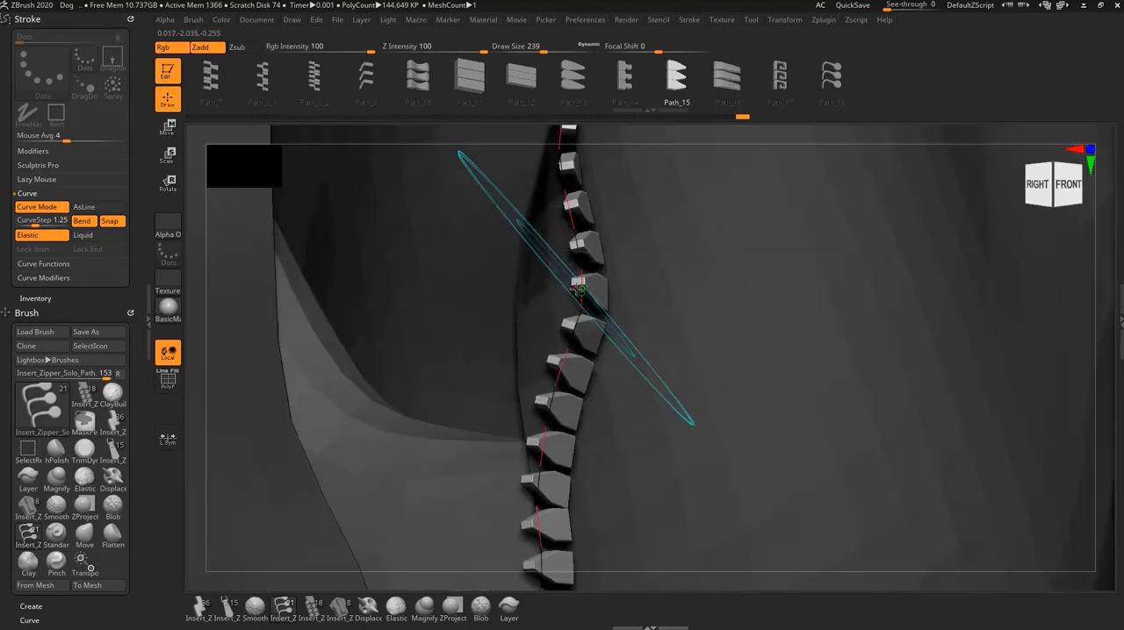
left_click_drag(579, 288, 524, 281)
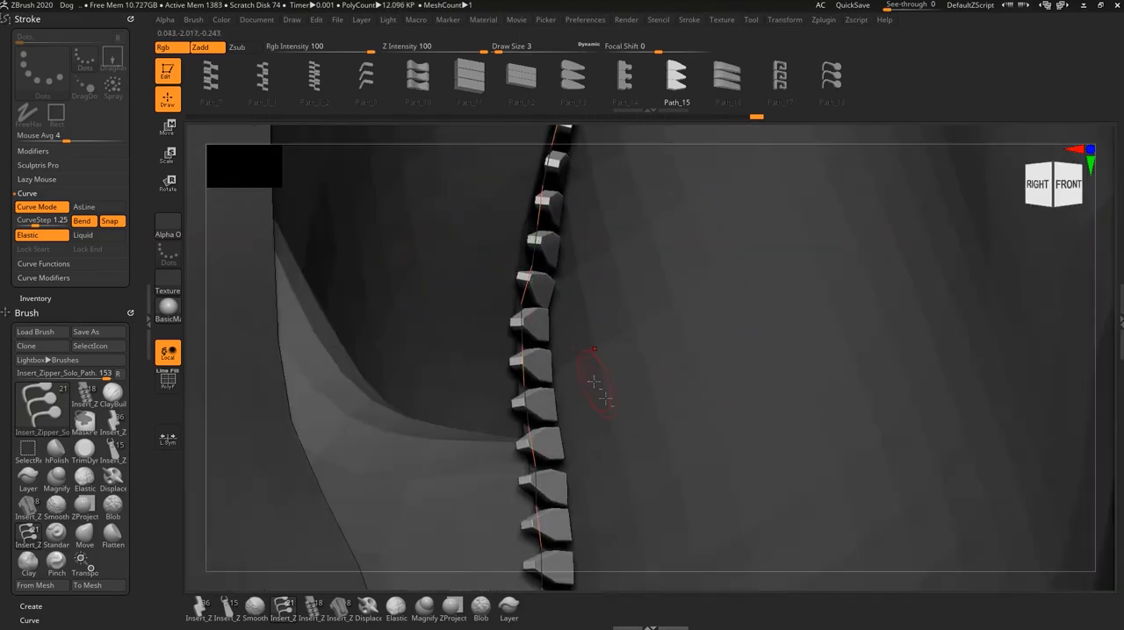
- Fine-tune the row's lower half from the front so its teeth follow the right edge down to the closed teeth
right_click_drag(605, 416, 464, 264)
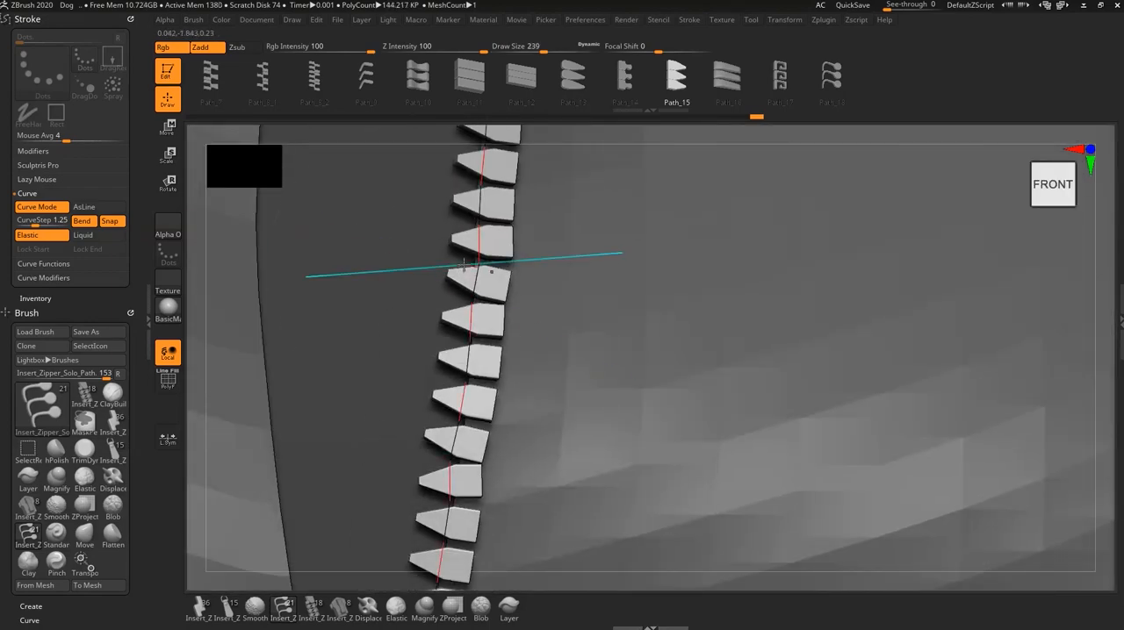
left_click_drag(480, 269, 472, 270)
right_click_drag(539, 464, 526, 318, "alt")
left_click_drag(440, 325, 450, 324)
right_click_drag(465, 519, 516, 311, "alt")
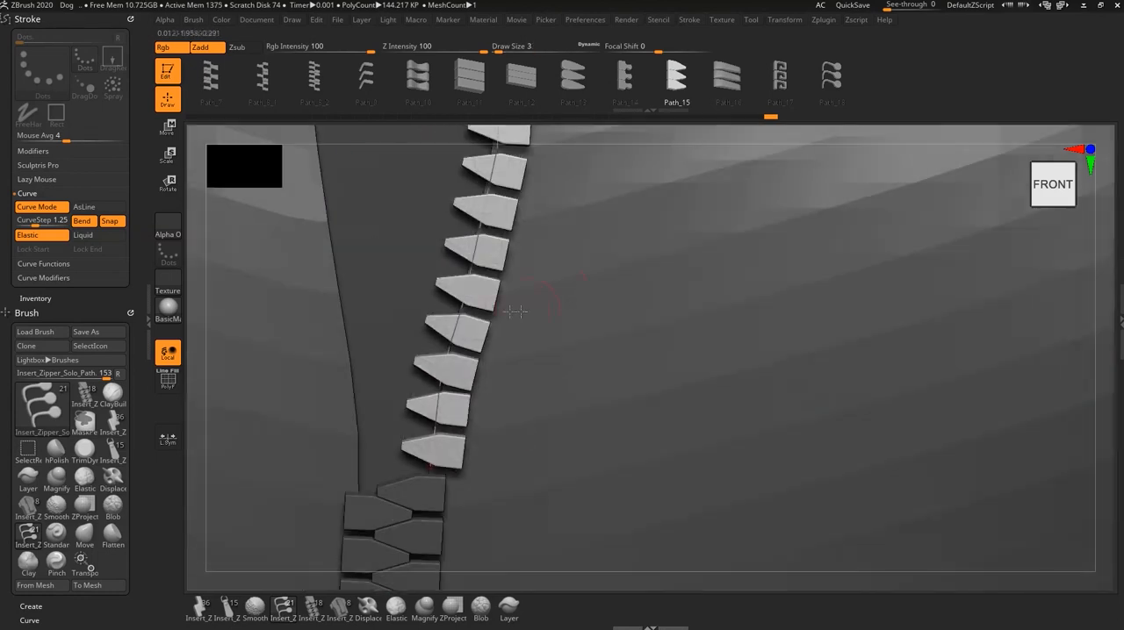
left_click_drag(453, 322, 454, 322)
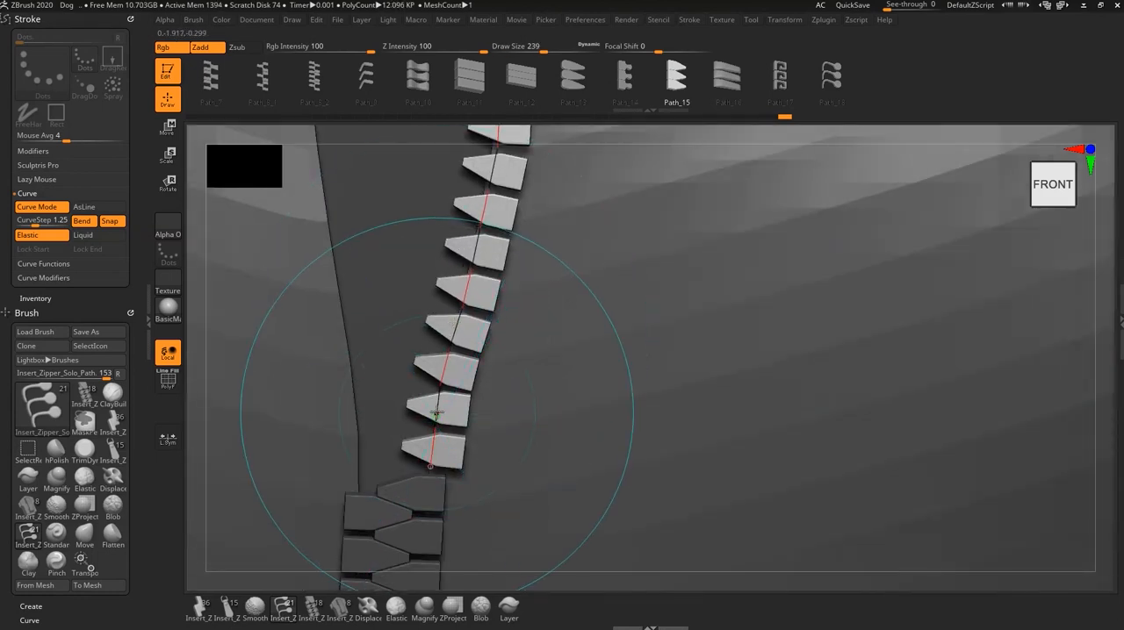
left_click_drag(436, 412, 439, 412)
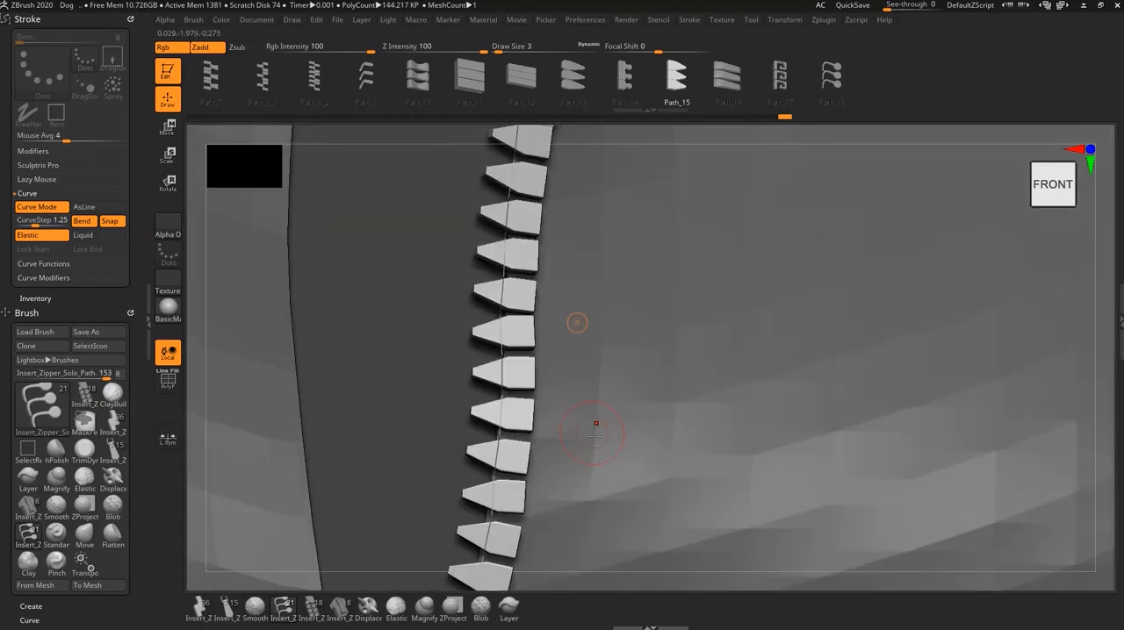
key("ctrl")
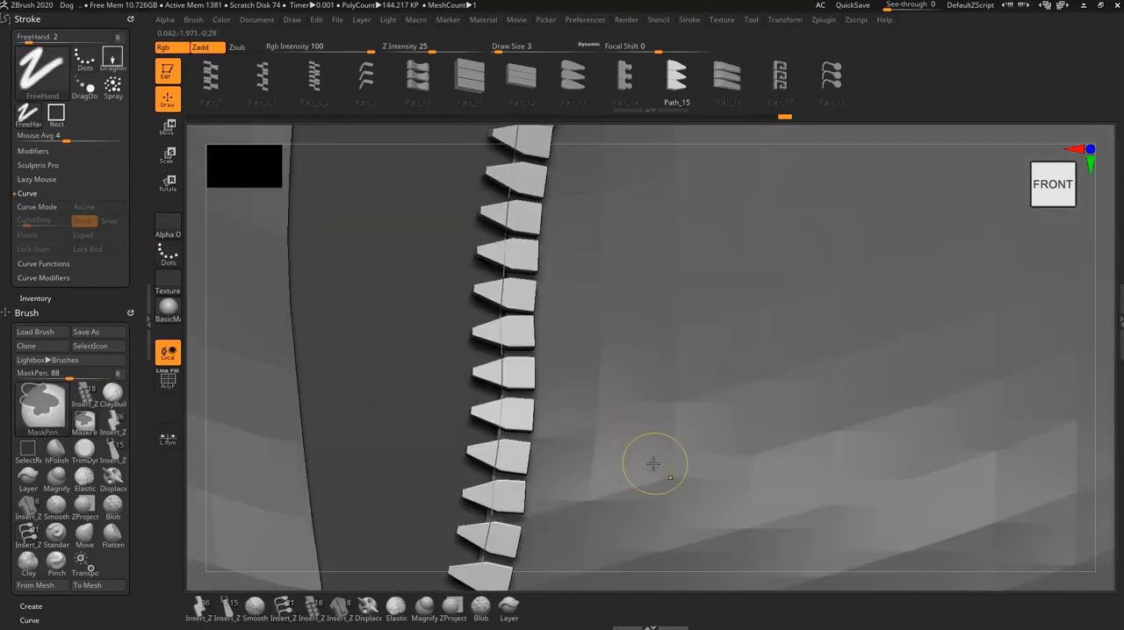
right_click_drag(653, 463, 669, 467, "ctrl")
right_click_drag(744, 567, 688, 366, "alt")
right_click_drag(644, 400, 647, 427, "alt")
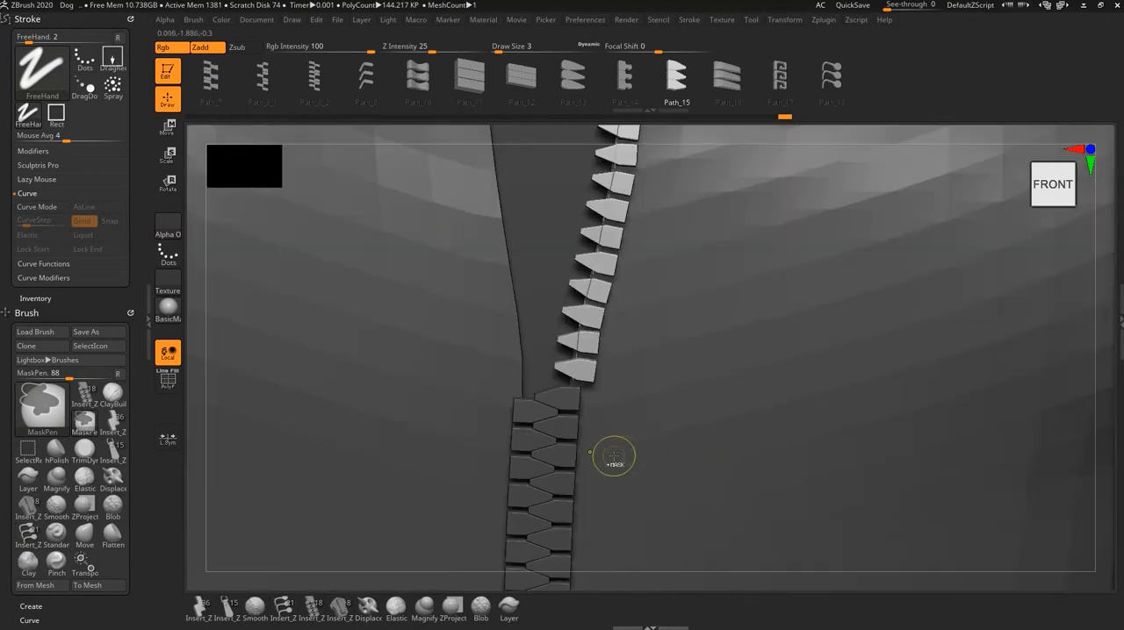
- Pull the lowest teeth of the right-edge row inward so they line up with the top of the closed teeth
right_click_drag(609, 459, 559, 296, "ctrl")
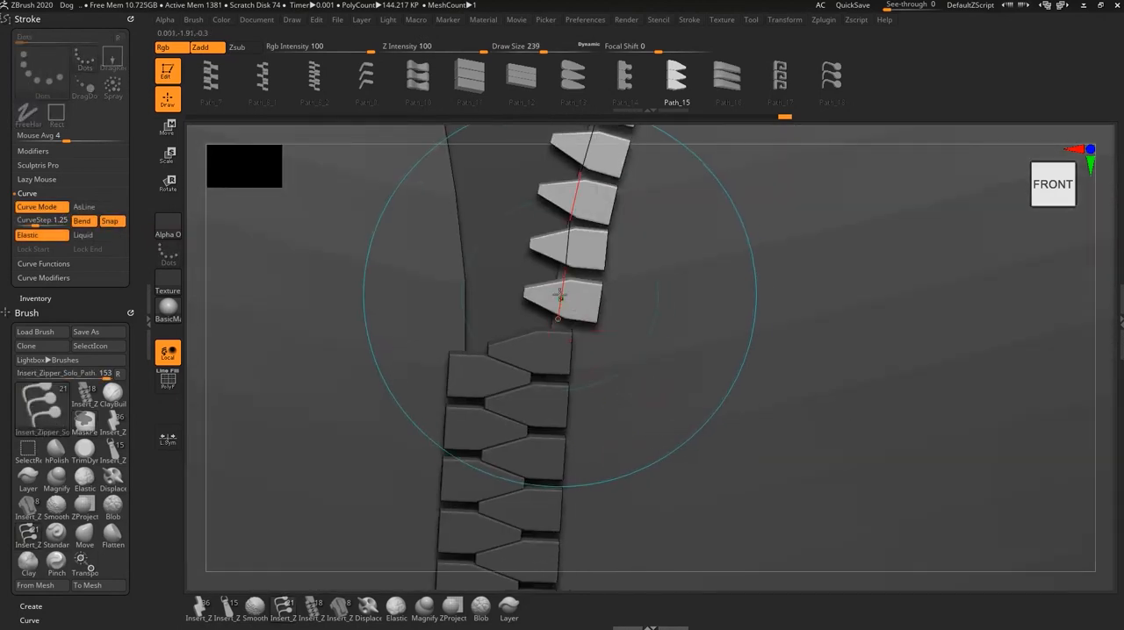
left_click_drag(560, 296, 536, 289)
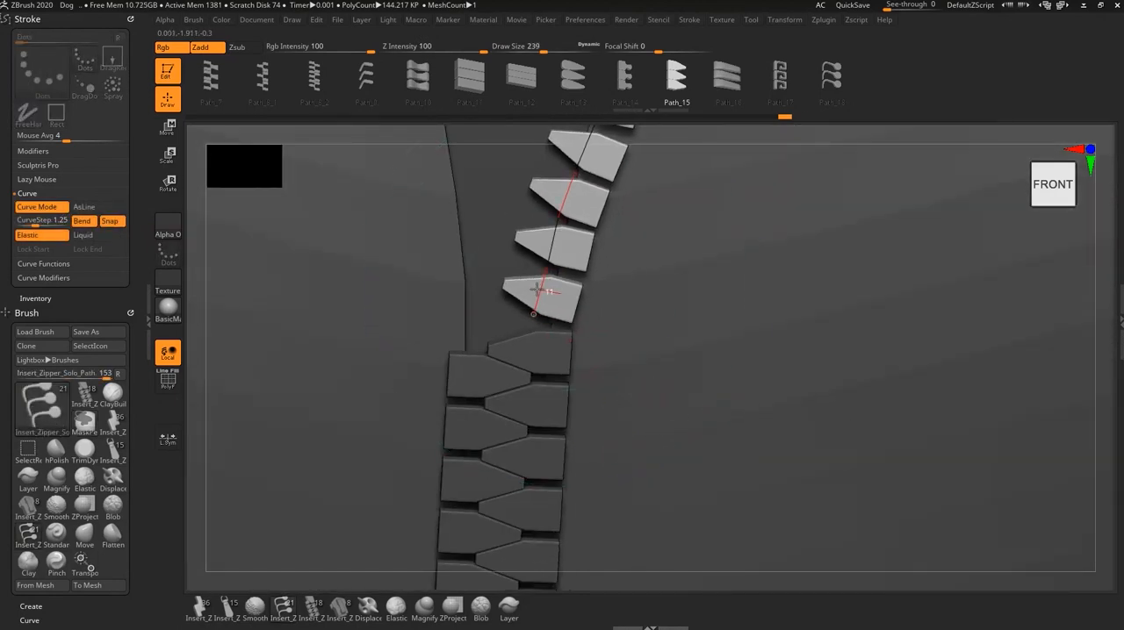
right_click_drag(622, 191, 585, 321, "alt")
left_click_drag(565, 245, 542, 235)
right_click_drag(642, 128, 606, 231, "alt")
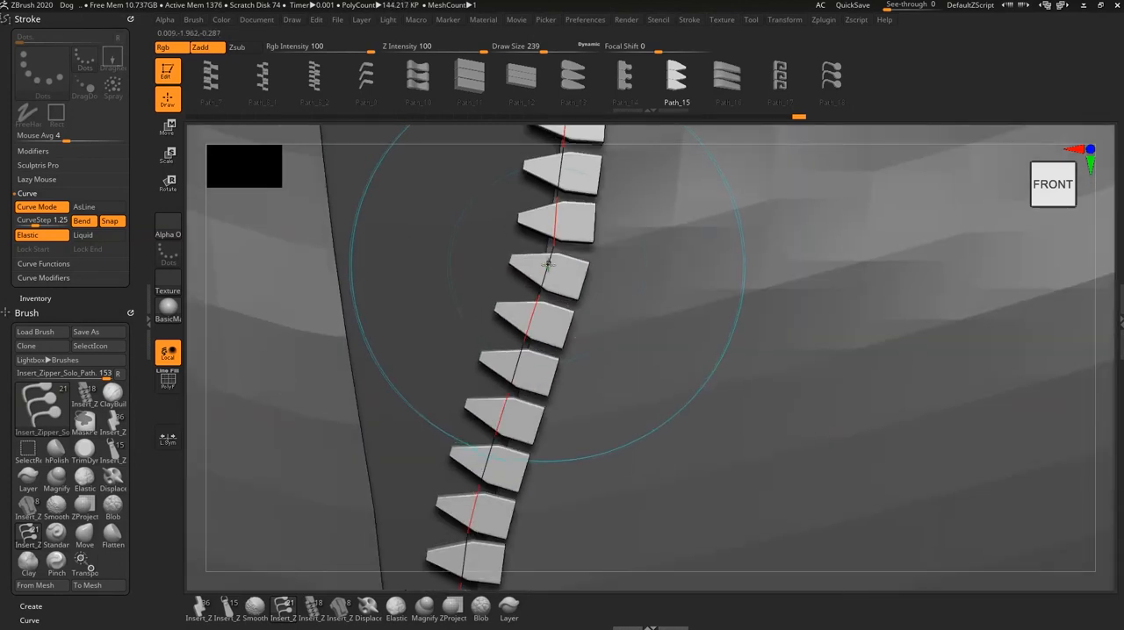
- Nudge the right row's lower-middle section inward to smooth its curve above the closed teeth
left_click_drag(548, 265, 534, 260)
right_click_drag(617, 243, 582, 451, "alt")
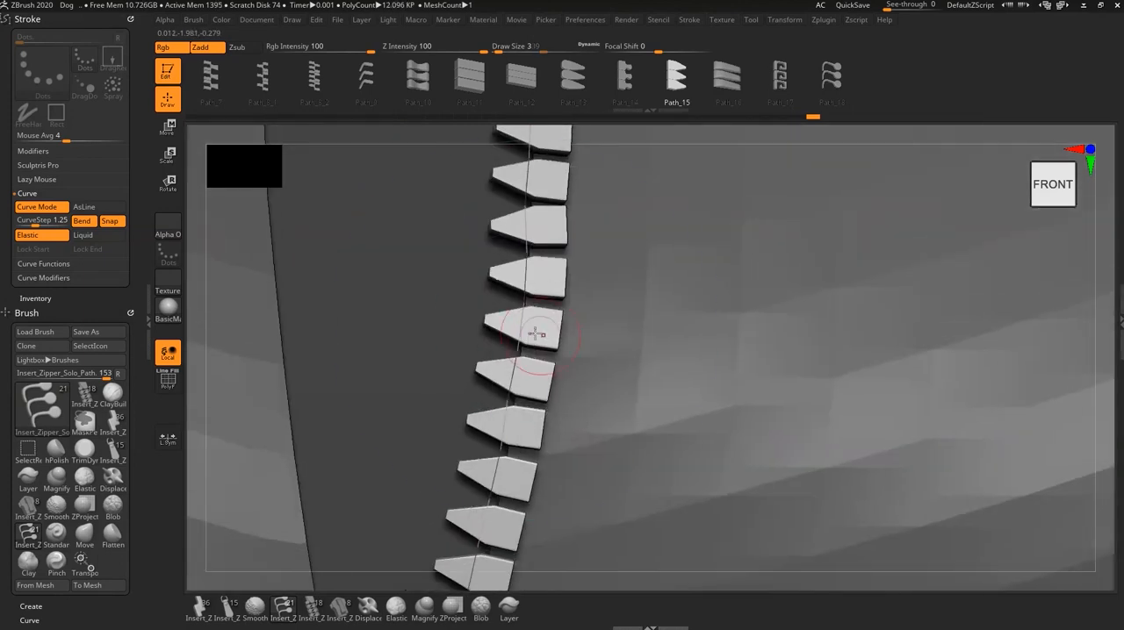
left_click_drag(536, 333, 505, 321)
key("ctrl")
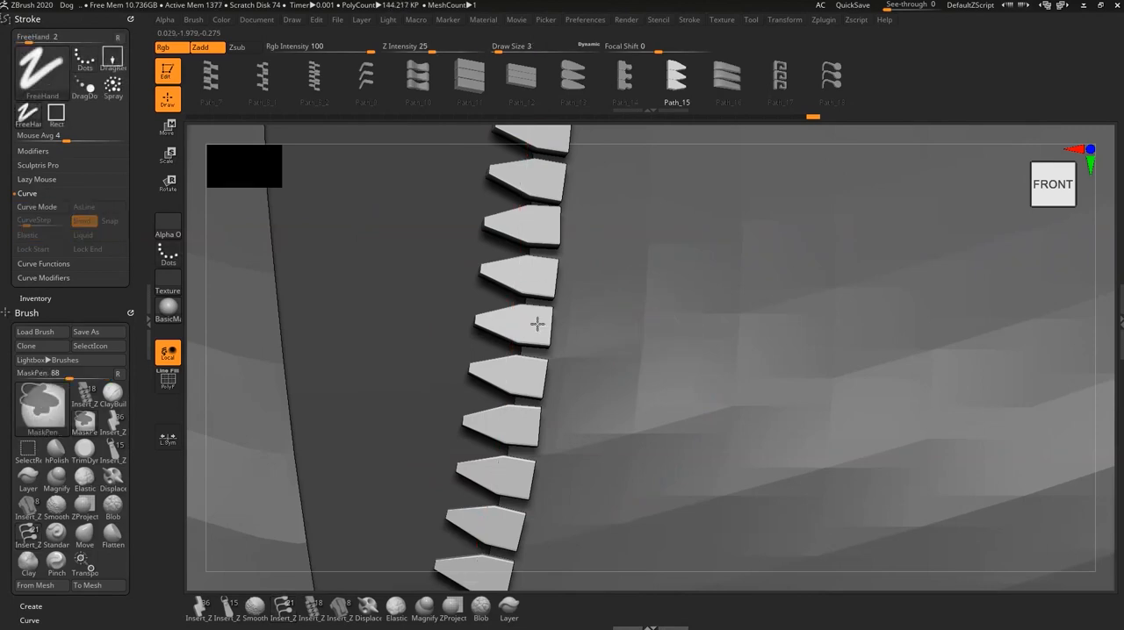
right_click_drag(537, 324, 553, 512, "ctrl")
right_click_drag(685, 383, 560, 379, "ctrl")
mouse_move(731, 397)
right_mouse_down("alt")
mouse_move(685, 459)
mouse_move(537, 360)
right_mouse_up("alt")
right_click_drag(685, 498, 738, 500, "alt")
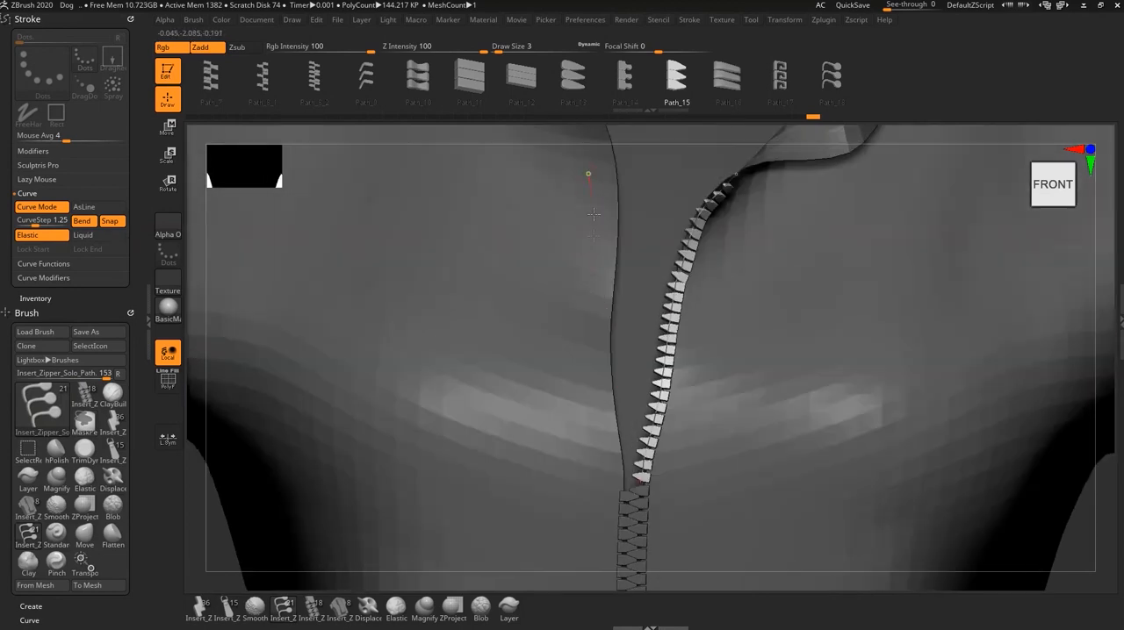
- Undo the first stroke and draw a new row of single-sided teeth down the jacket's open left edge
left_click_drag(589, 471, 590, 467)
key("ctrl+z")
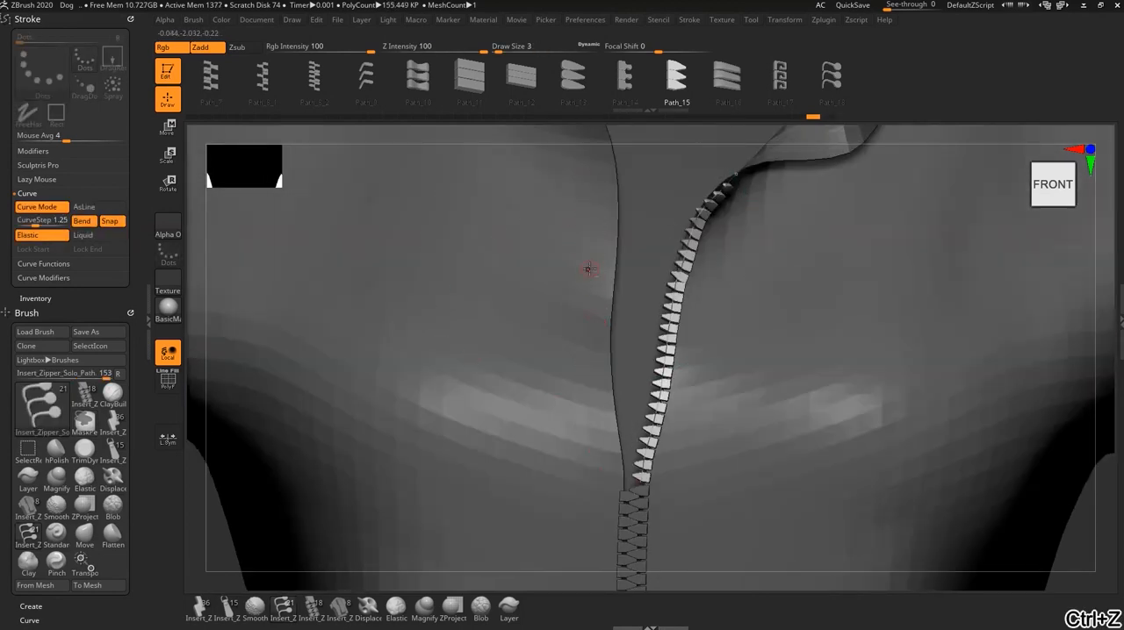
right_click_drag(589, 269, 583, 217, "ctrl")
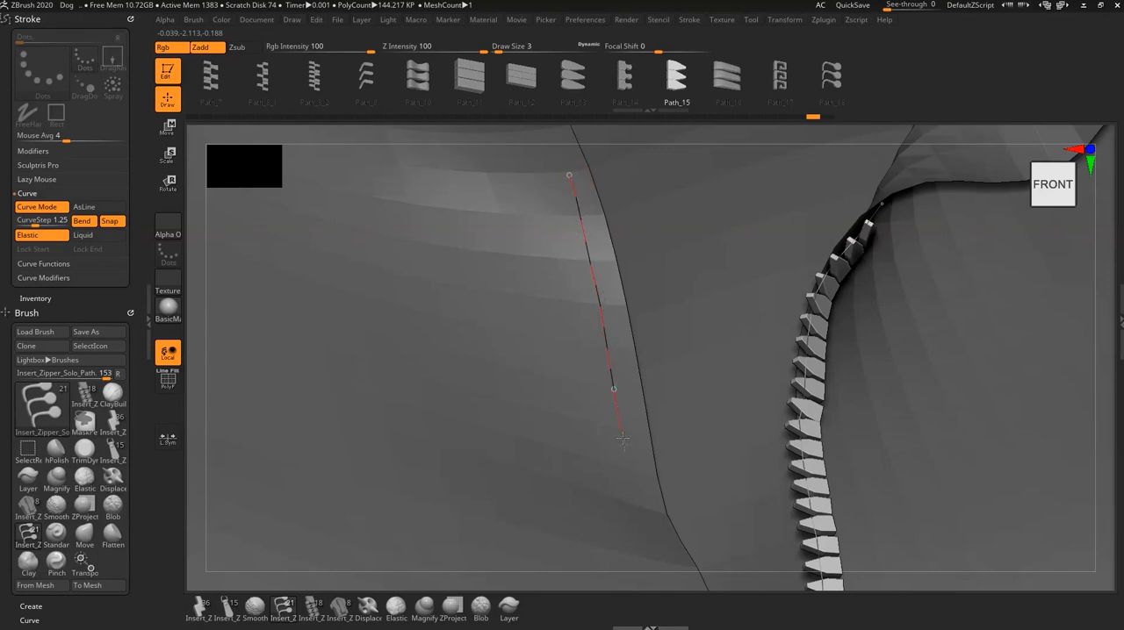
left_click_drag(635, 501, 635, 502)
right_click_drag(665, 520, 618, 409, "alt")
right_click_drag(590, 471, 572, 333)
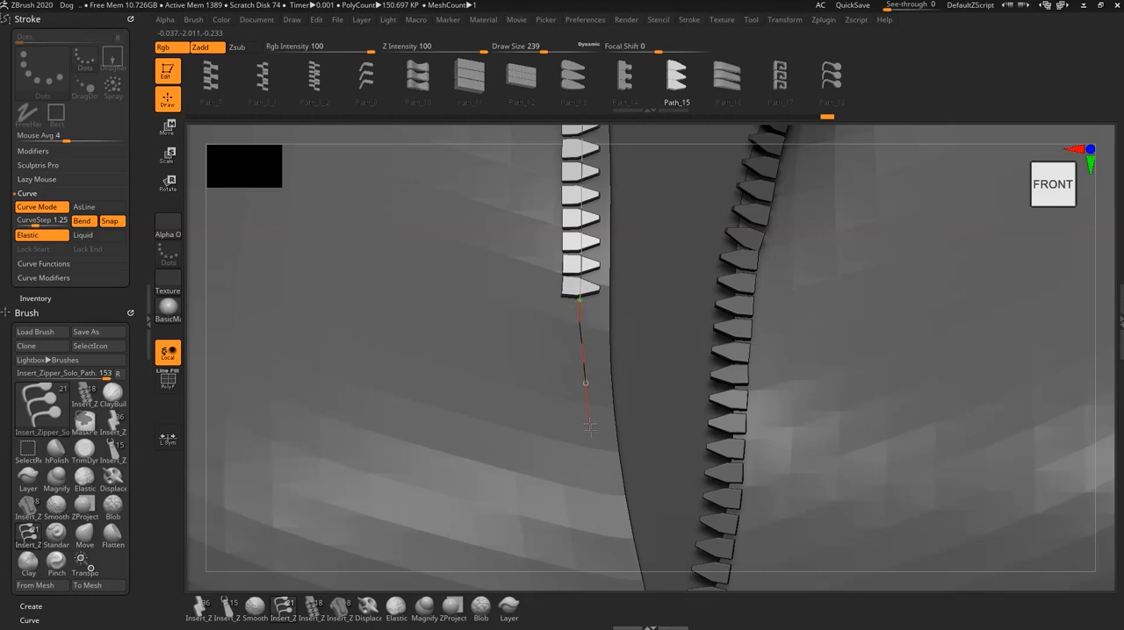
left_click_drag(596, 464, 597, 471)
- Switch the curve to Liquid, try pulling the left tooth row's lower end farther down, and undo the pull
right_click_drag(625, 497, 599, 431, "alt")
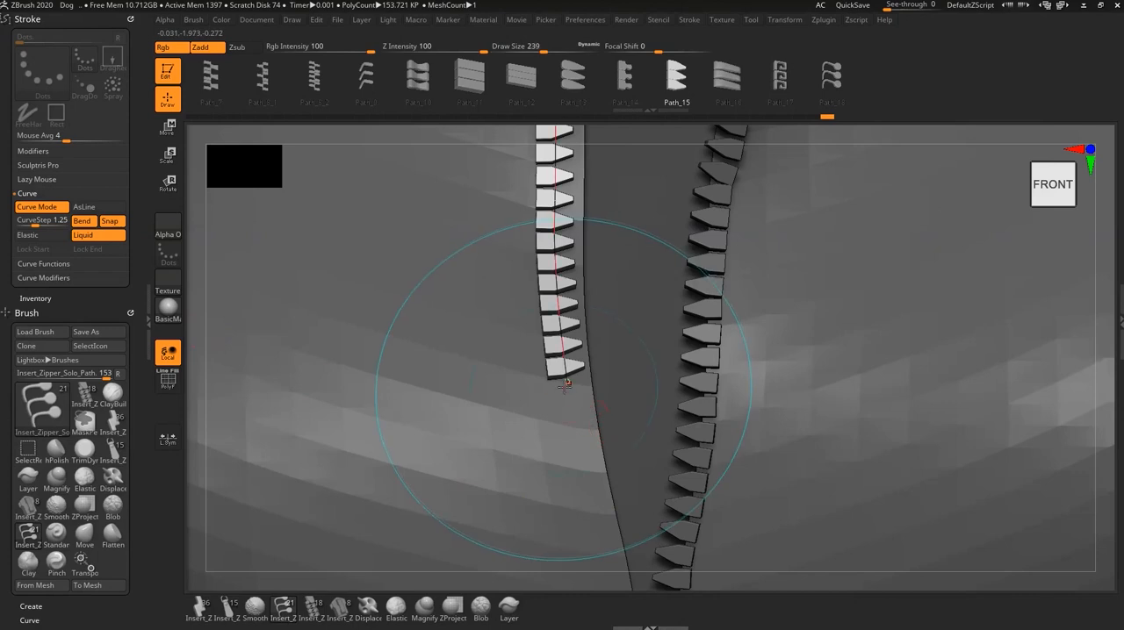
left_click_drag(566, 383, 565, 464)
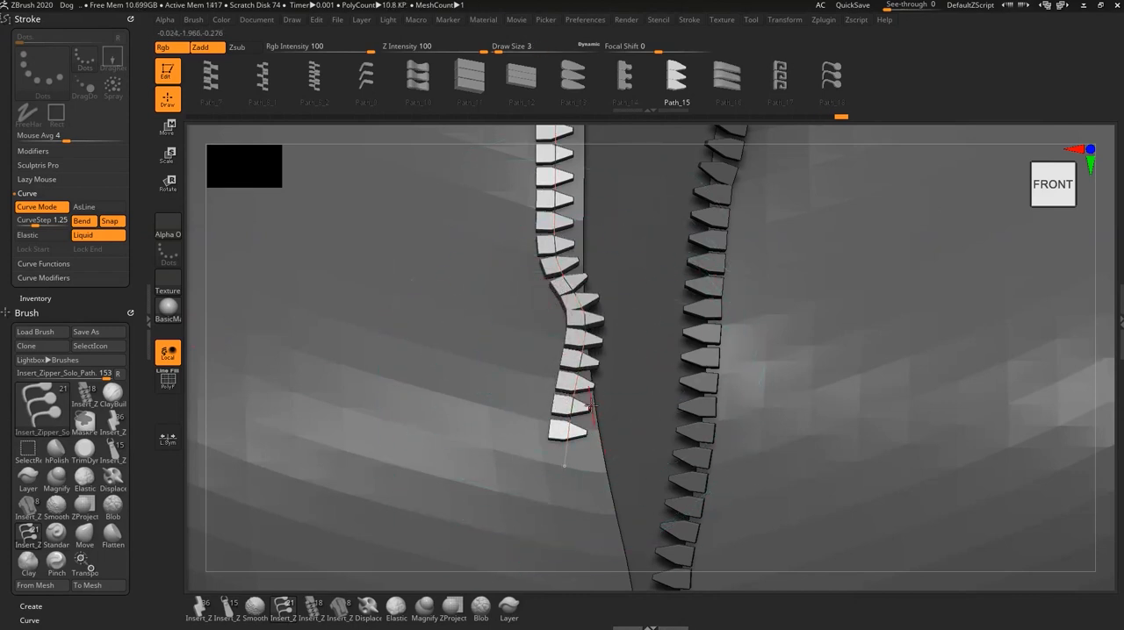
key("ctrl+z")
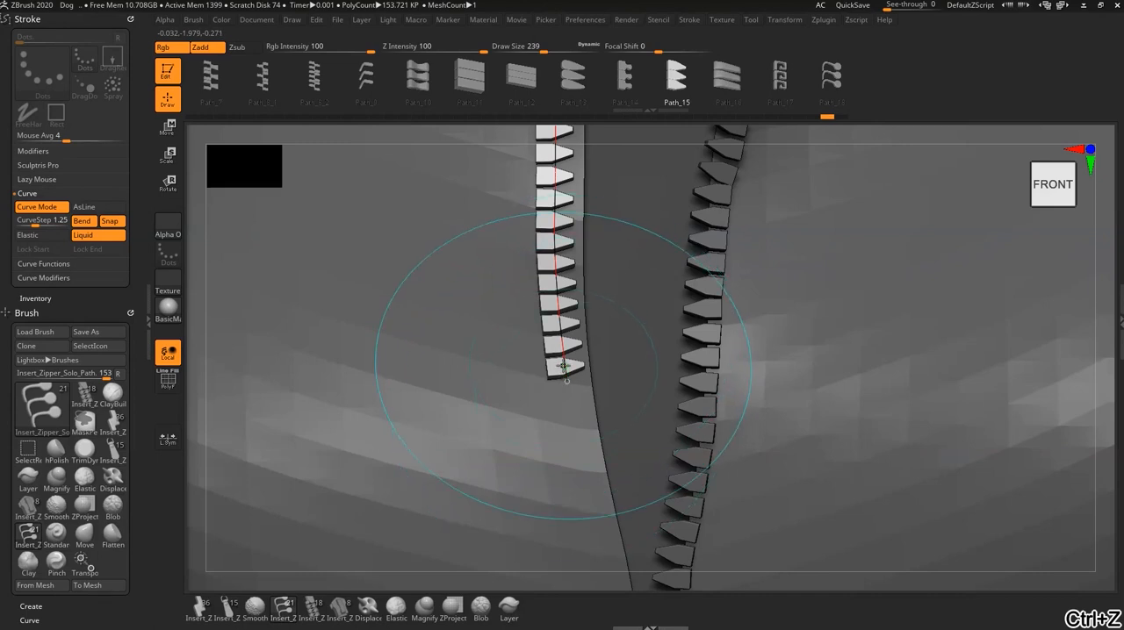
- Set the draw size to 22, try lengthening the left row toward the closed teeth, and undo those pulls
left_click_drag(563, 367, 533, 369)
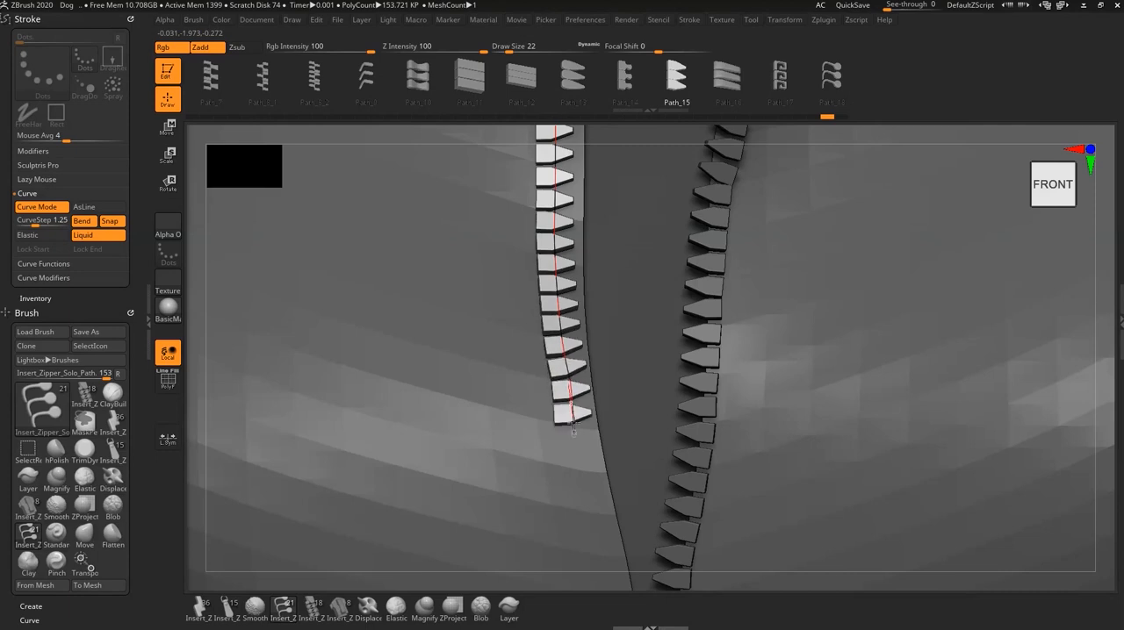
mouse_move(573, 429)
left_mouse_down()
mouse_move(585, 508)
mouse_move(601, 479)
mouse_move(613, 485)
left_mouse_up()
right_click_drag(562, 338, 560, 377, "alt")
key("ctrl+z")
key("ctrl+z")
key("ctrl+z")
key("ctrl+z")
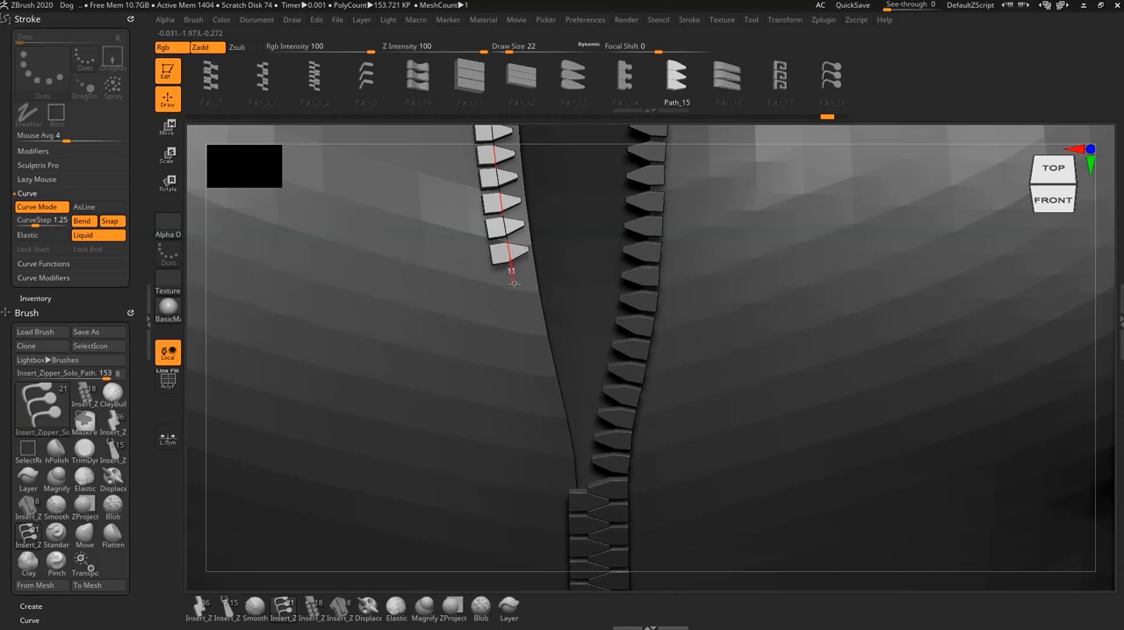
- Extend the left tooth row down along the fabric edge until it meets the closed teeth
left_click_drag(516, 291, 518, 305)
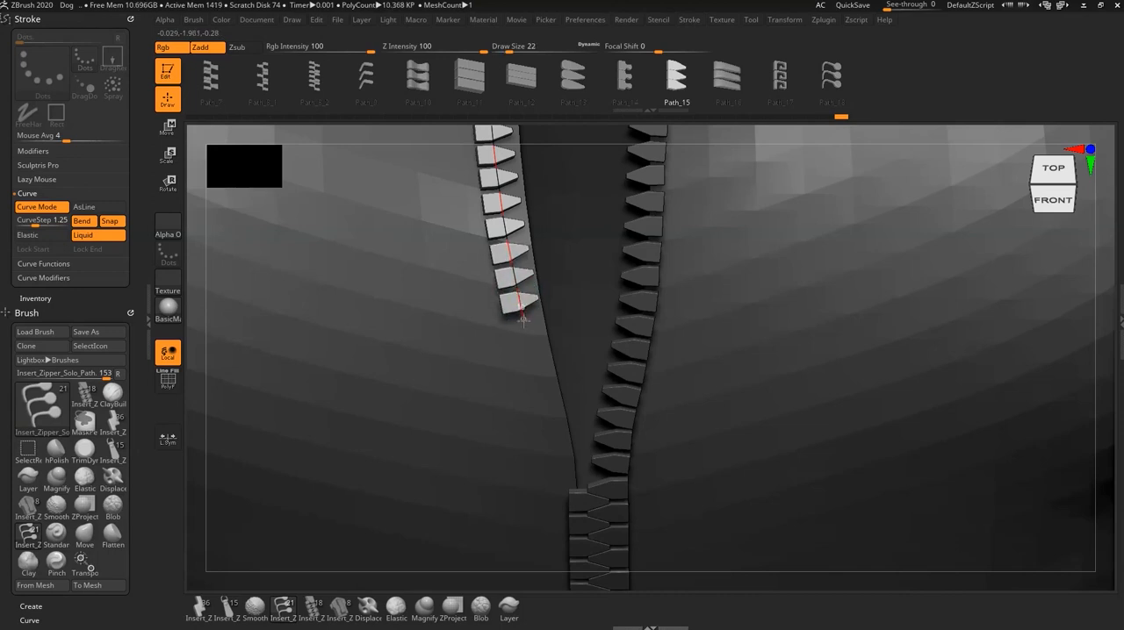
right_click_drag(538, 389, 523, 298, "alt")
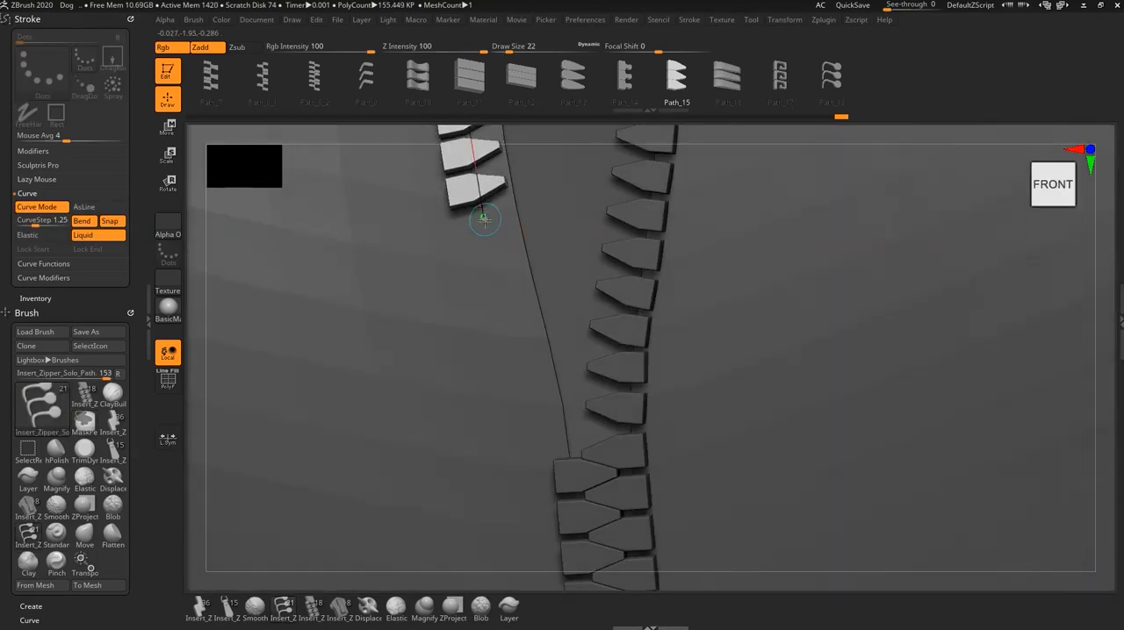
mouse_move(484, 219)
left_mouse_down()
mouse_move(529, 405)
mouse_move(559, 447)
left_mouse_up()
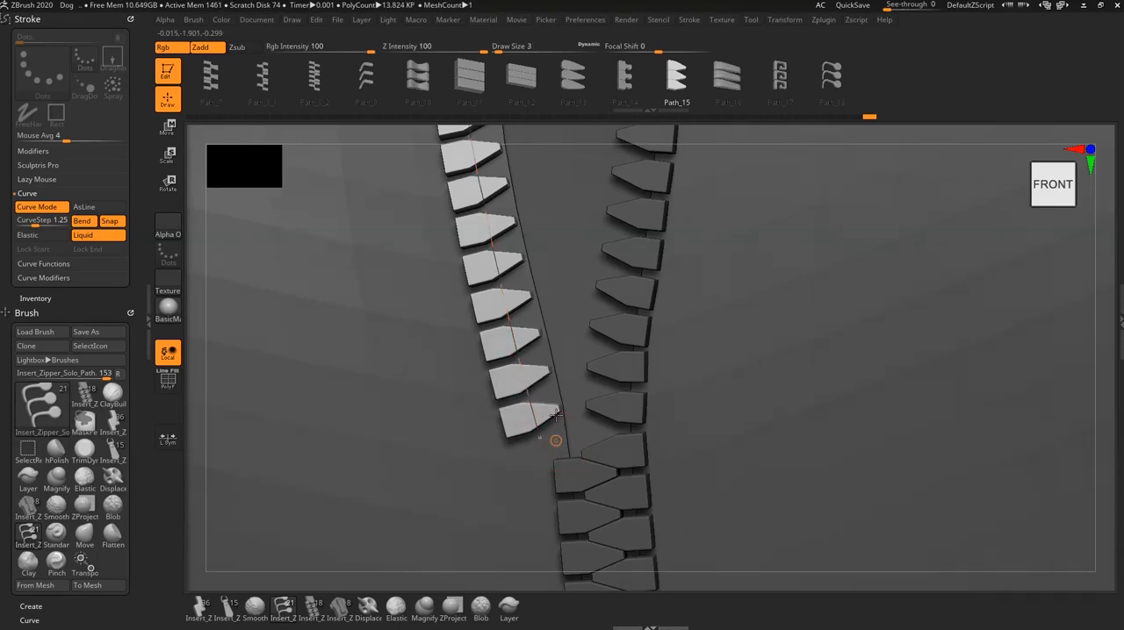
right_click_drag(556, 414, 554, 404)
left_click_drag(543, 457, 547, 472)
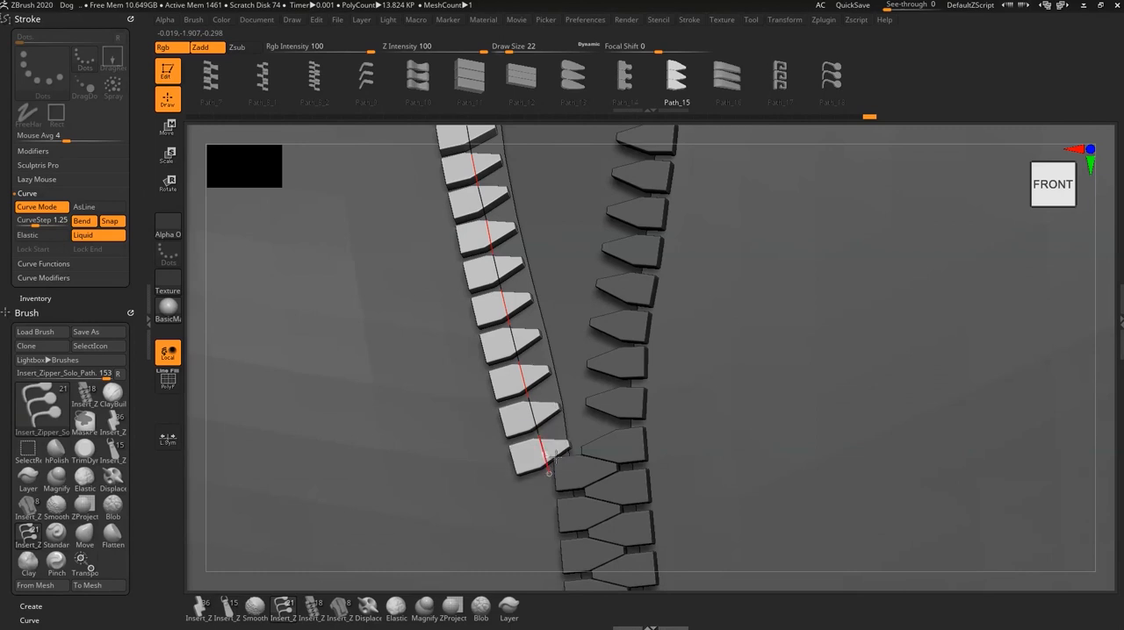
- Switch the curve back to Elastic, set the draw size to 256, and nudge the left row's middle toward the fabric edge
left_click(28, 234)
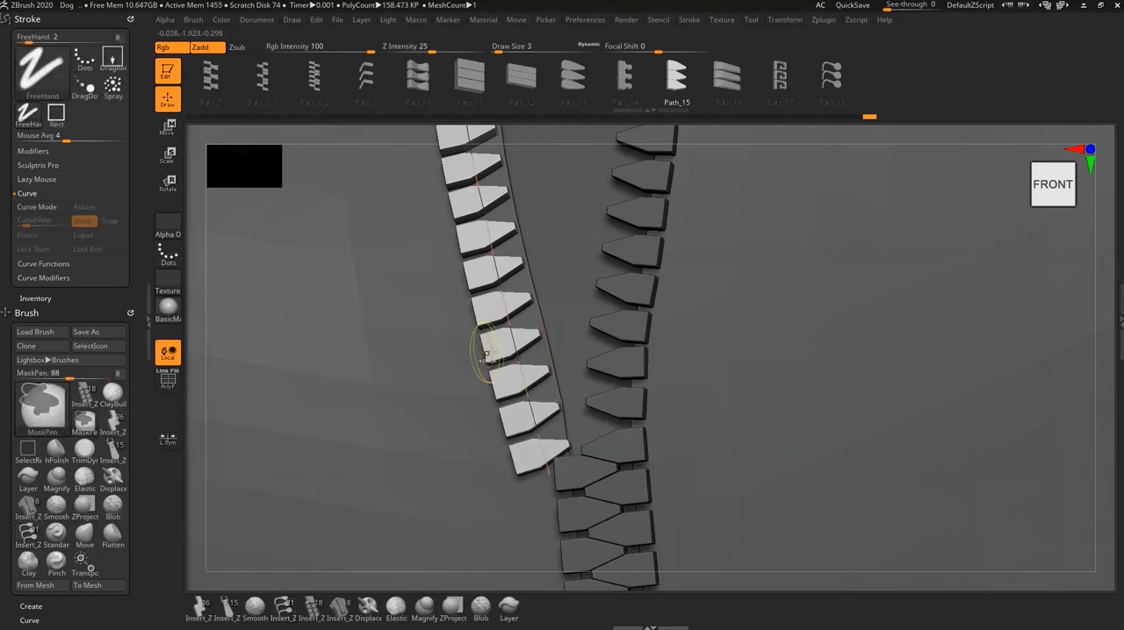
key("s")
left_click_drag(503, 354, 544, 354)
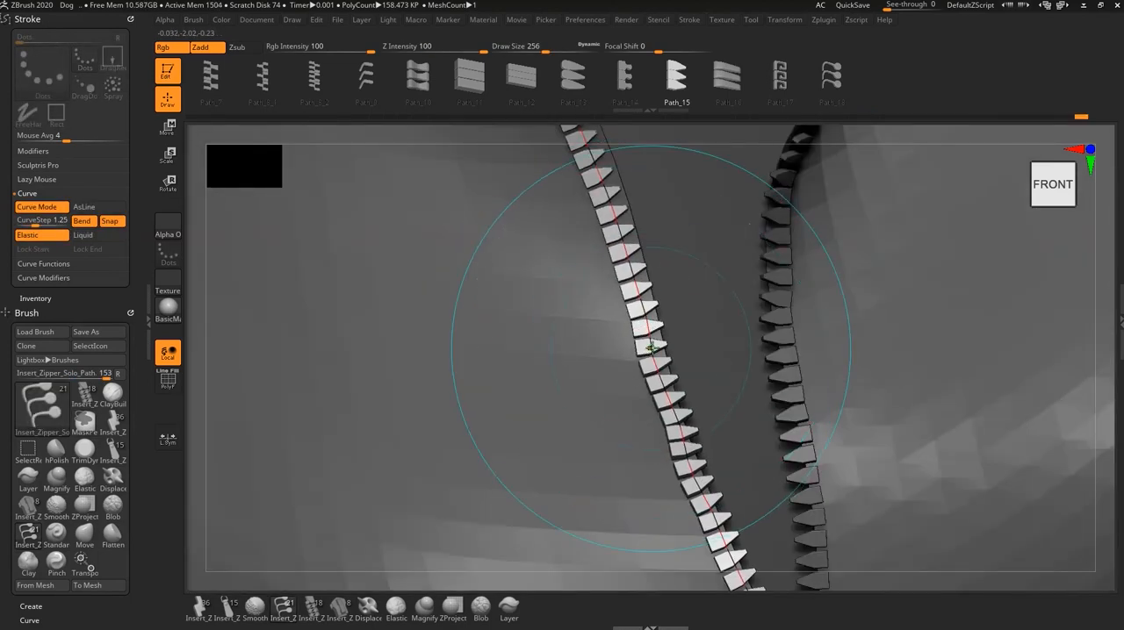
left_click_drag(645, 328, 654, 346)
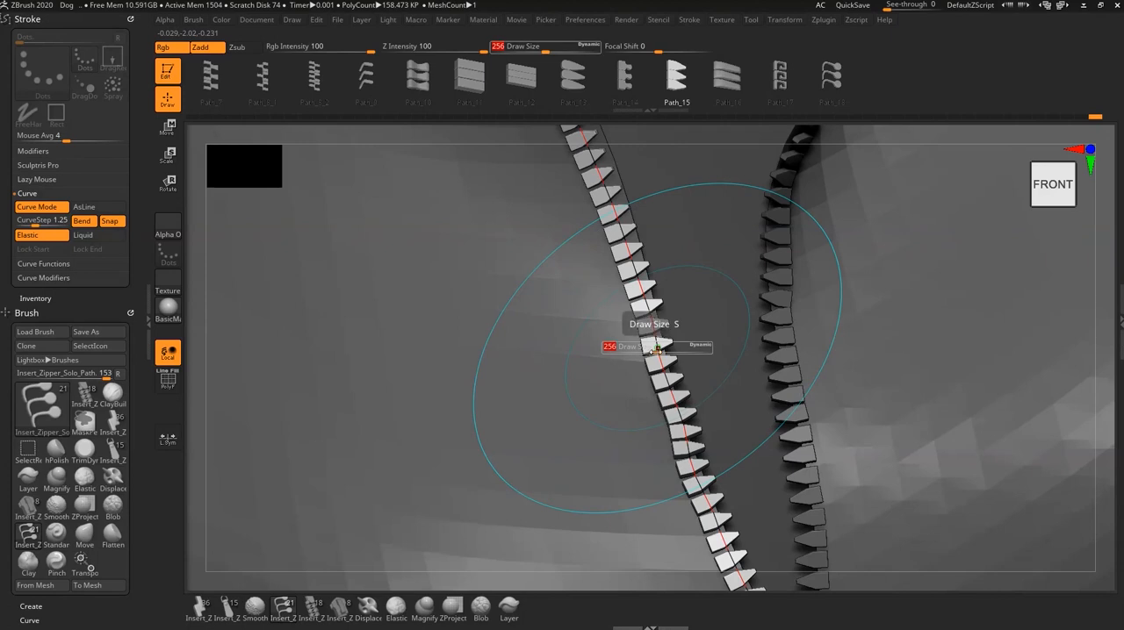
- Set the draw size to 90 and fine-tune the left row's upper end so it follows the edge up to the collar
left_click_drag(656, 351, 638, 350)
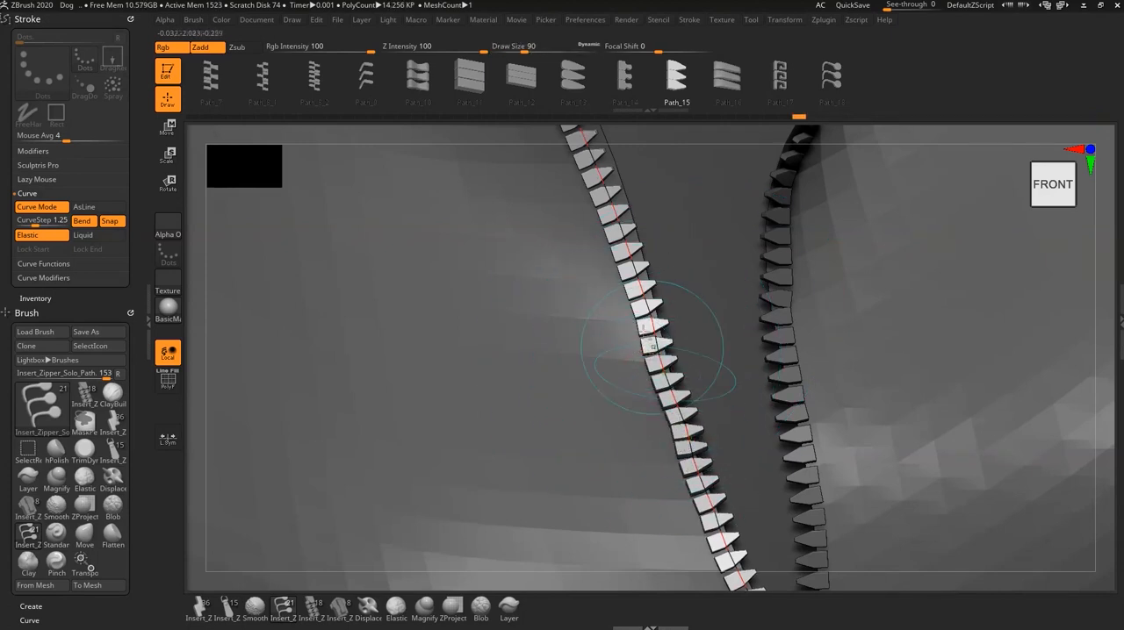
right_click_drag(659, 420, 659, 464, "alt")
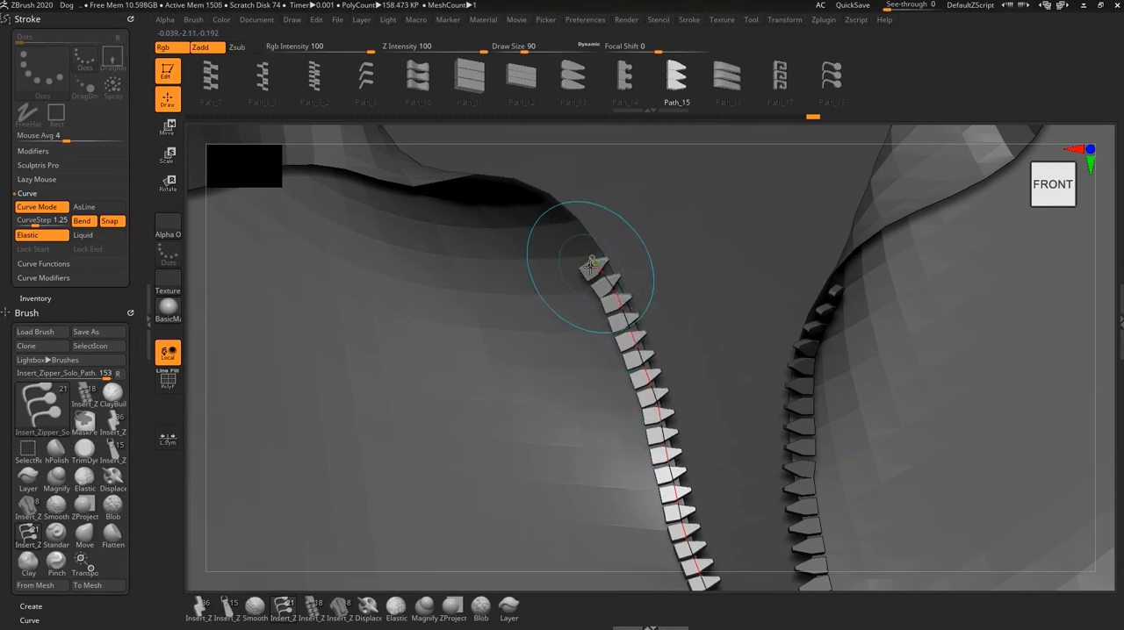
left_click_drag(590, 266, 592, 256)
right_click_drag(630, 327, 615, 294, "alt")
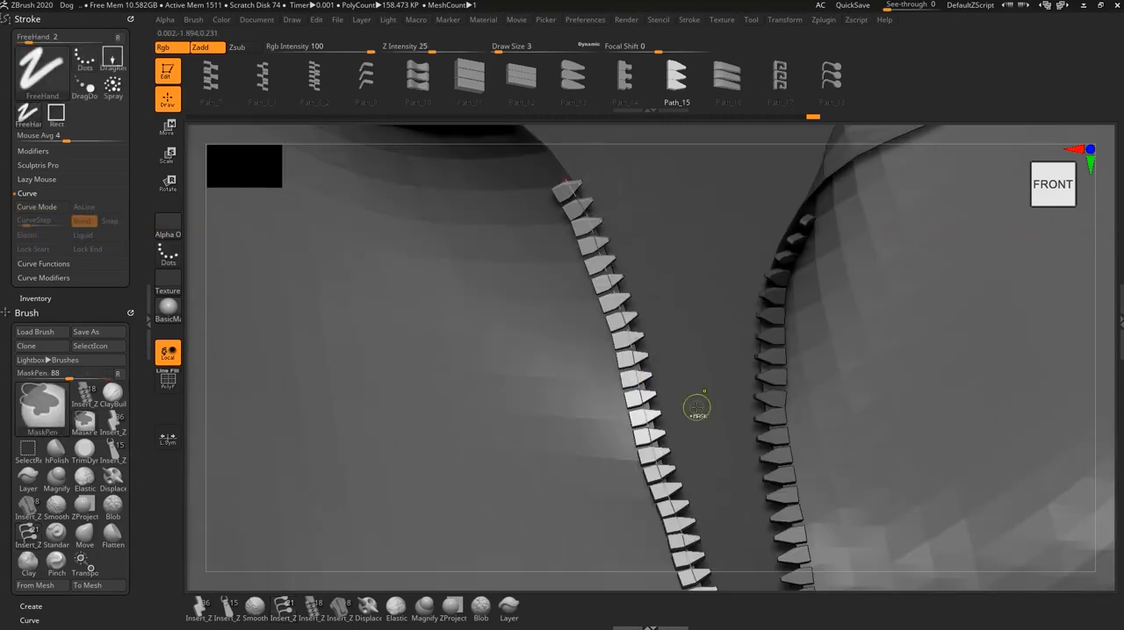
right_click_drag(697, 406, 712, 460, "ctrl")
mouse_move(676, 361)
right_mouse_down("alt")
mouse_move(627, 232)
mouse_move(638, 256)
right_mouse_up("alt")
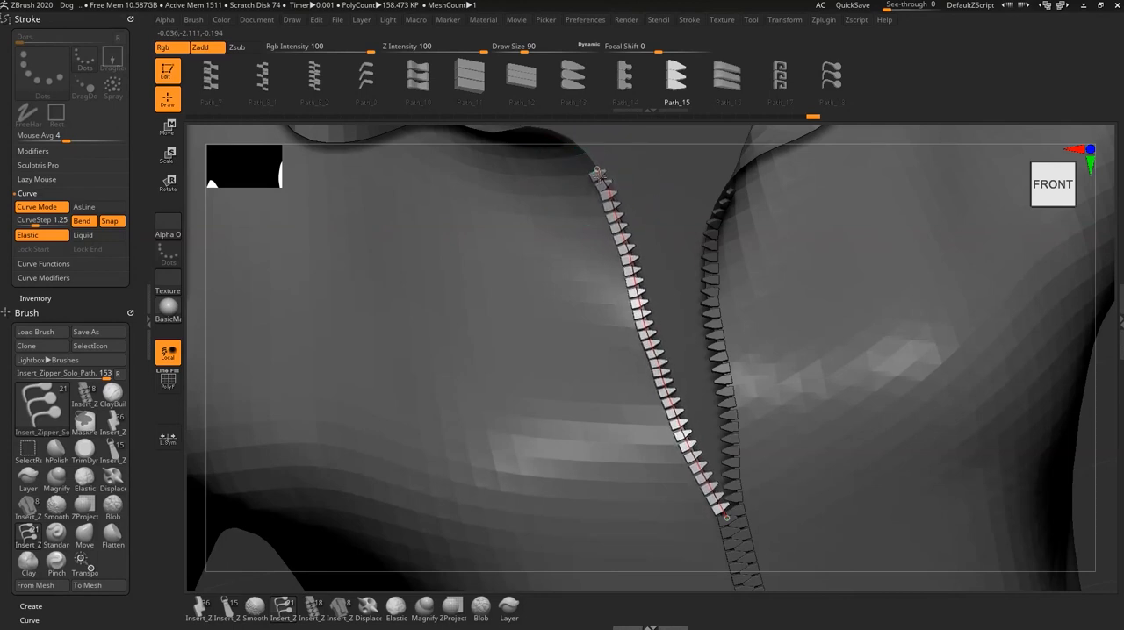
mouse_move(682, 417)
right_mouse_down("alt")
mouse_move(662, 367)
mouse_move(652, 386)
mouse_move(667, 383)
right_mouse_up("alt")
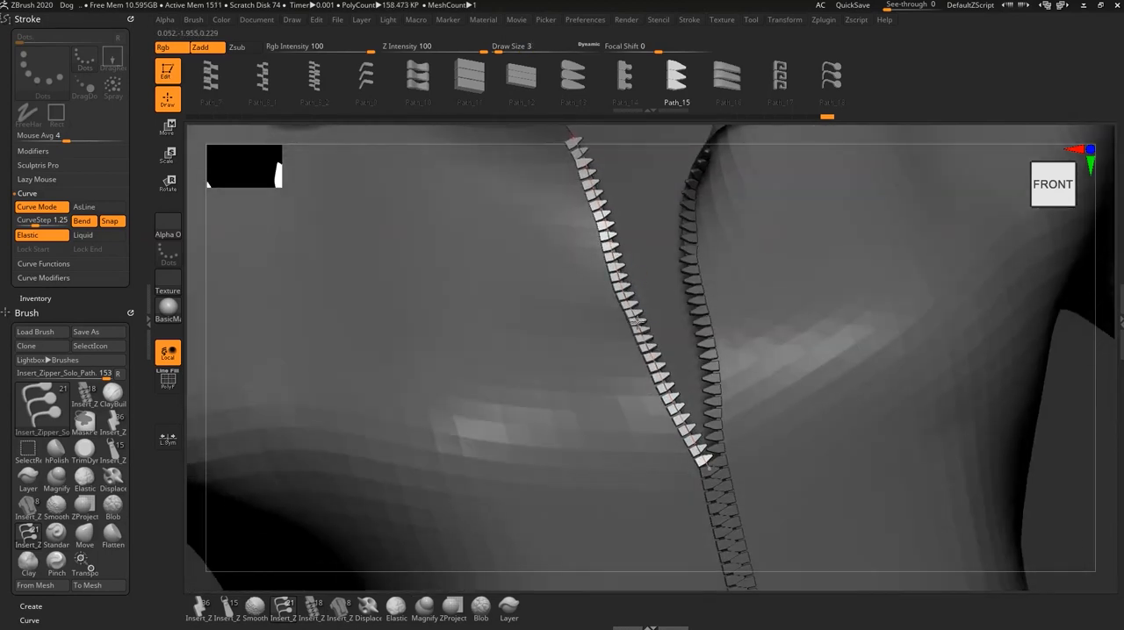
right_click_drag(592, 135, 593, 199, "alt")
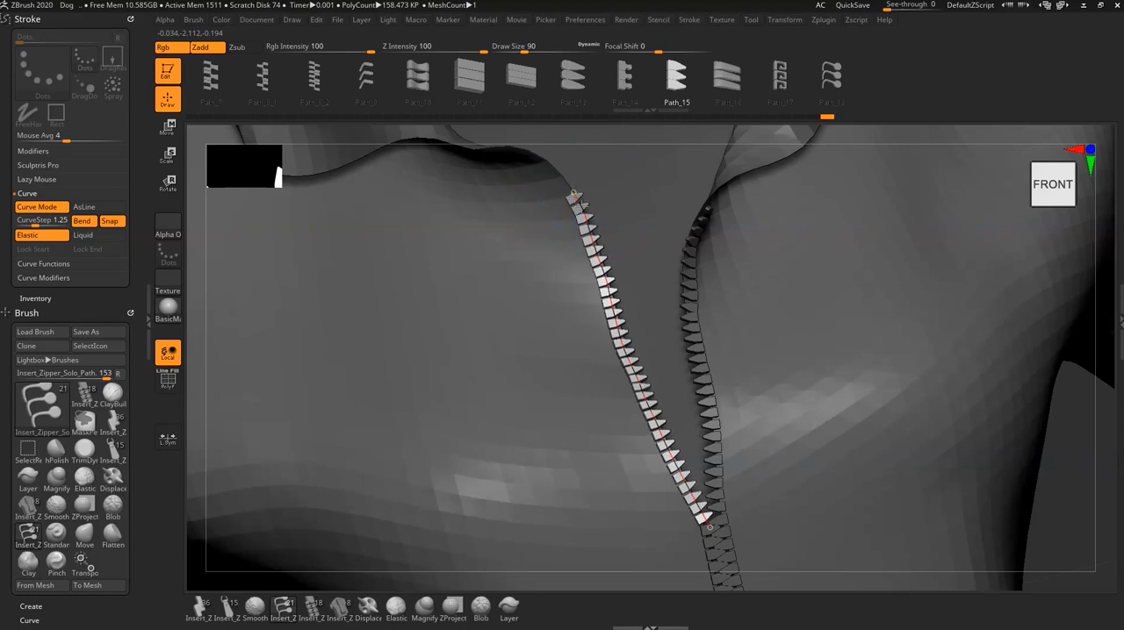
left_click(581, 204)
- Pull the left row's middle teeth onto the fabric edge in a side view to even out its curve
right_click_drag(682, 497, 745, 419, "alt")
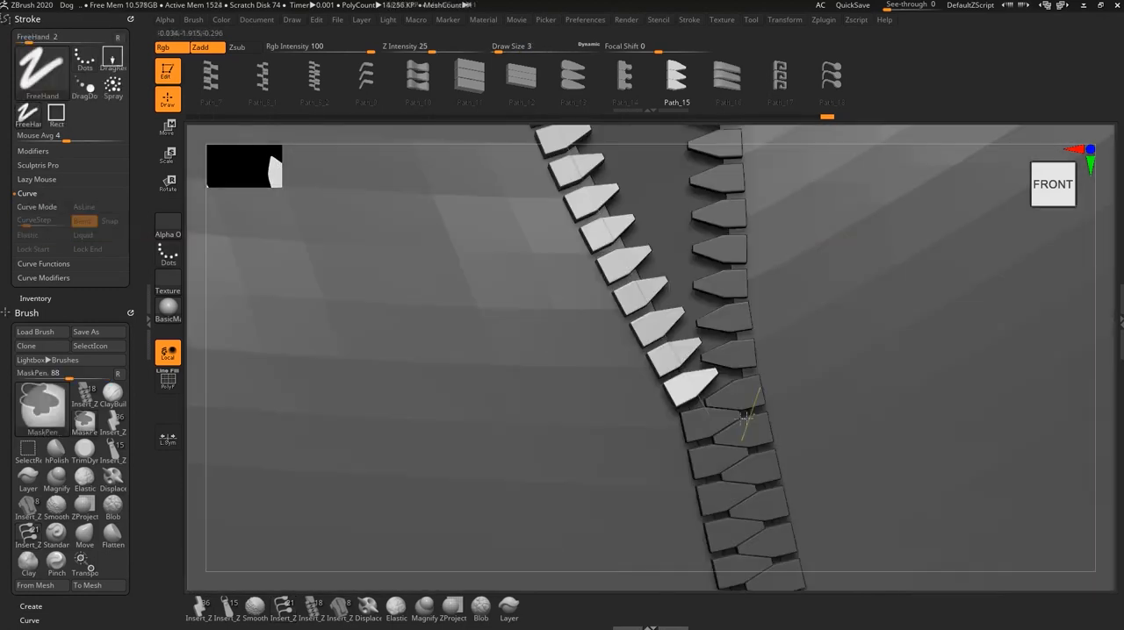
right_click_drag(683, 434, 727, 407)
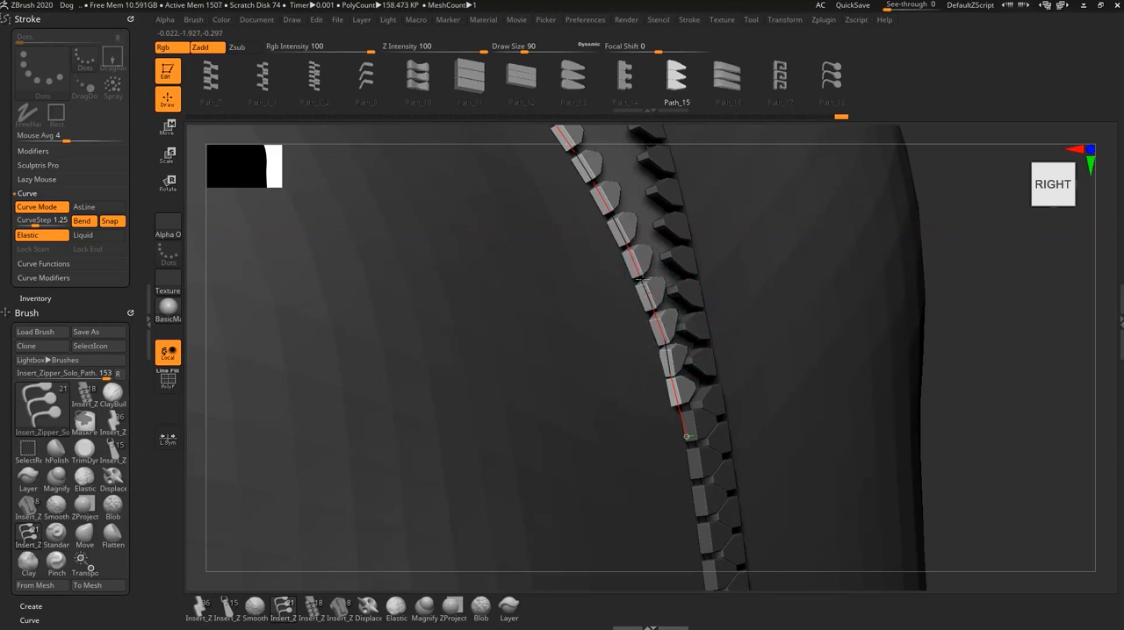
right_click_drag(747, 401, 670, 402, "ctrl")
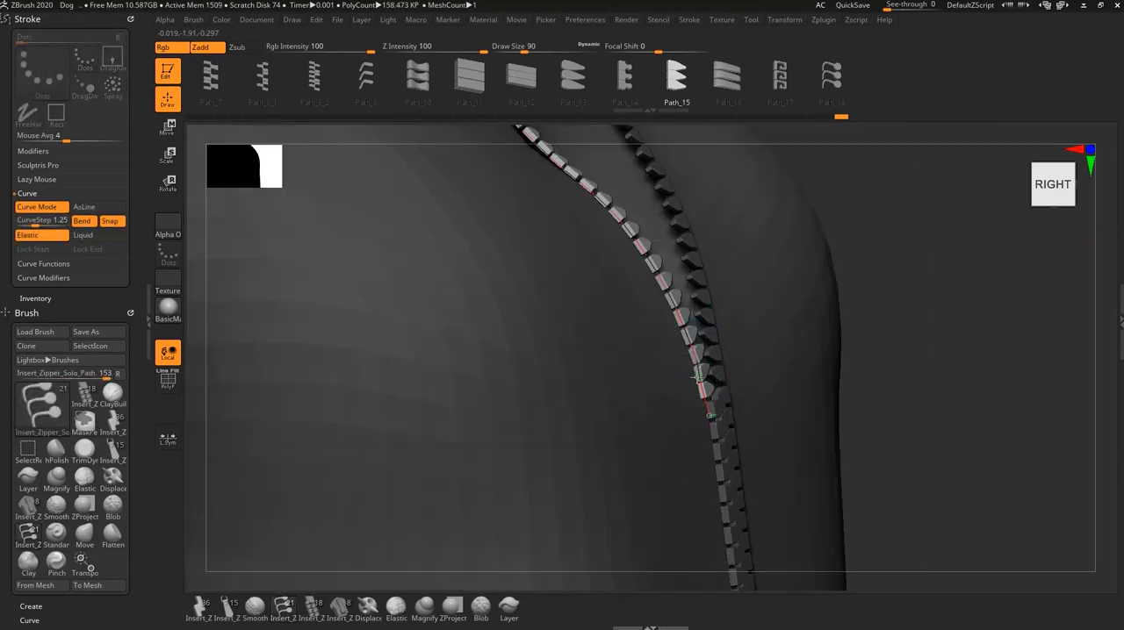
mouse_move(646, 230)
right_mouse_down("alt")
mouse_move(656, 421)
mouse_move(580, 341)
right_mouse_up("alt")
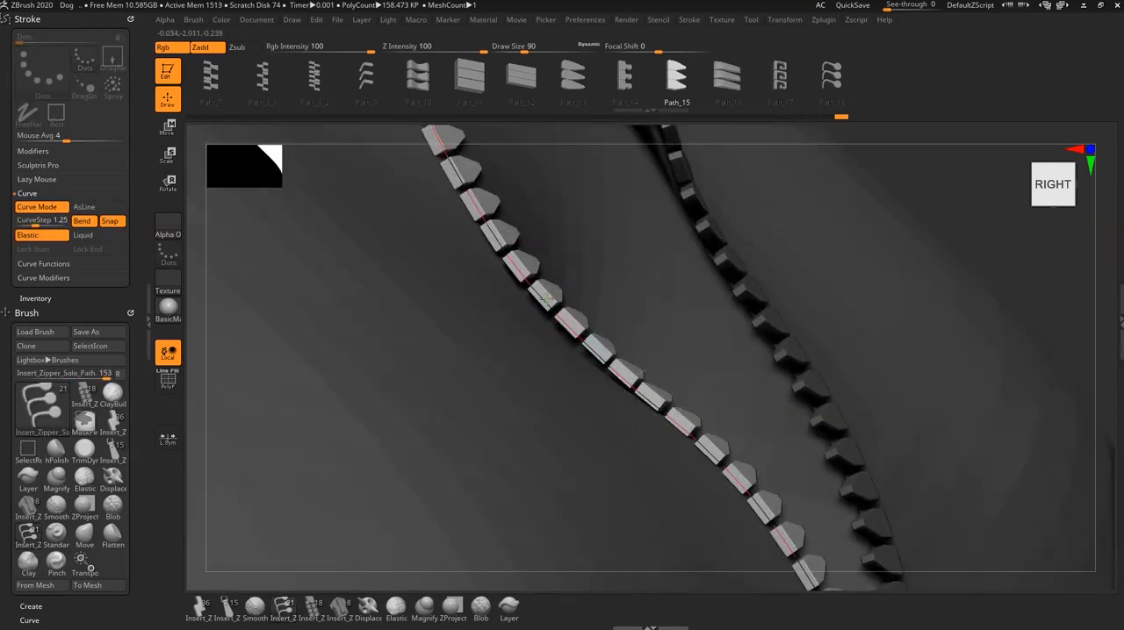
left_click_drag(546, 298, 534, 311)
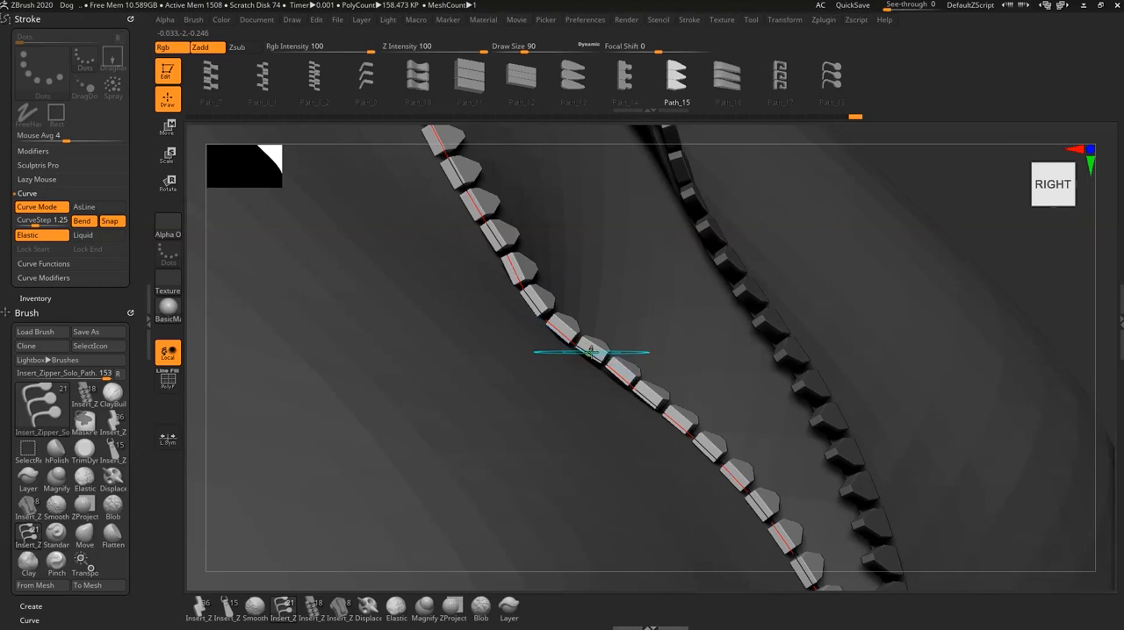
left_click_drag(591, 352, 589, 360)
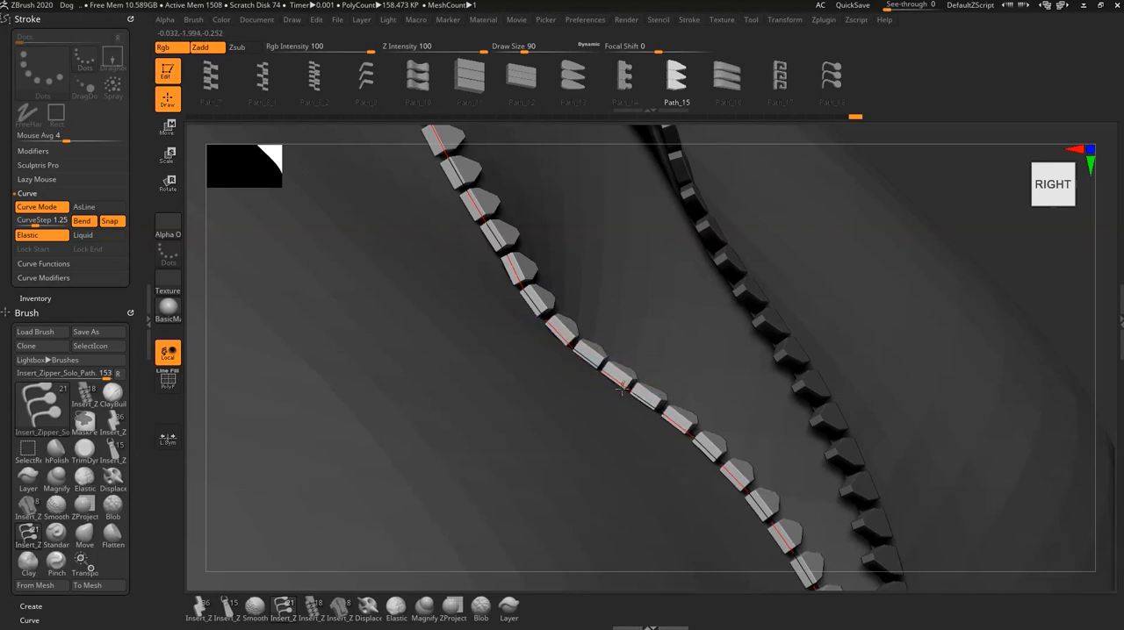
left_click_drag(518, 272, 506, 273)
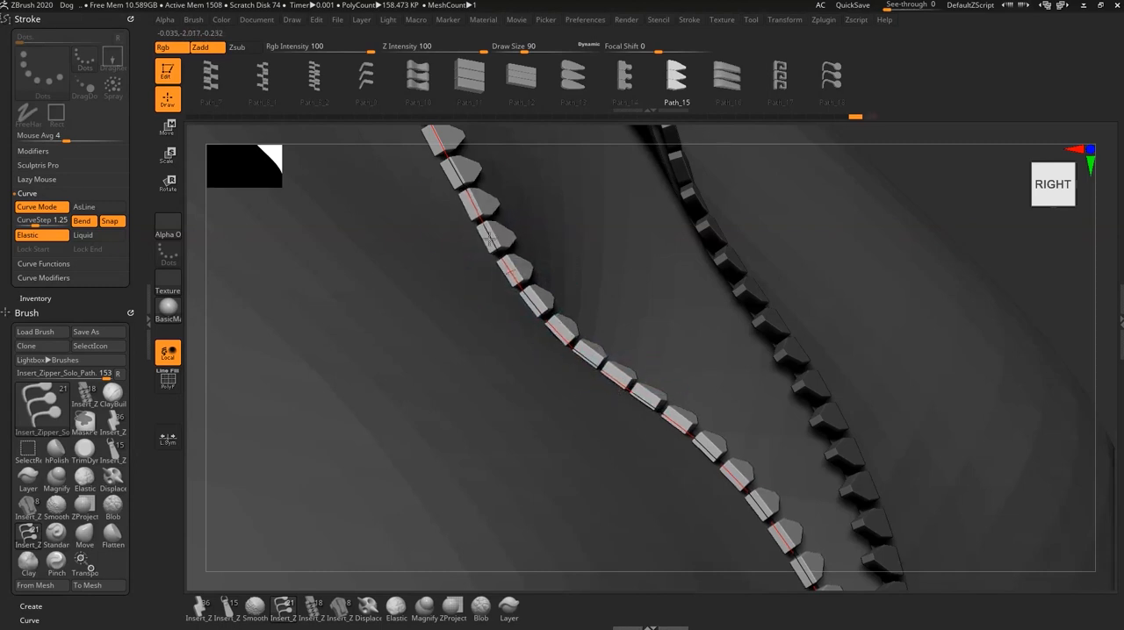
- Make the slider and handle subtool Coat7 visible, clear the mask on the jacket, and view the whole zipper from the front
right_click_drag(717, 383, 573, 387, "ctrl")
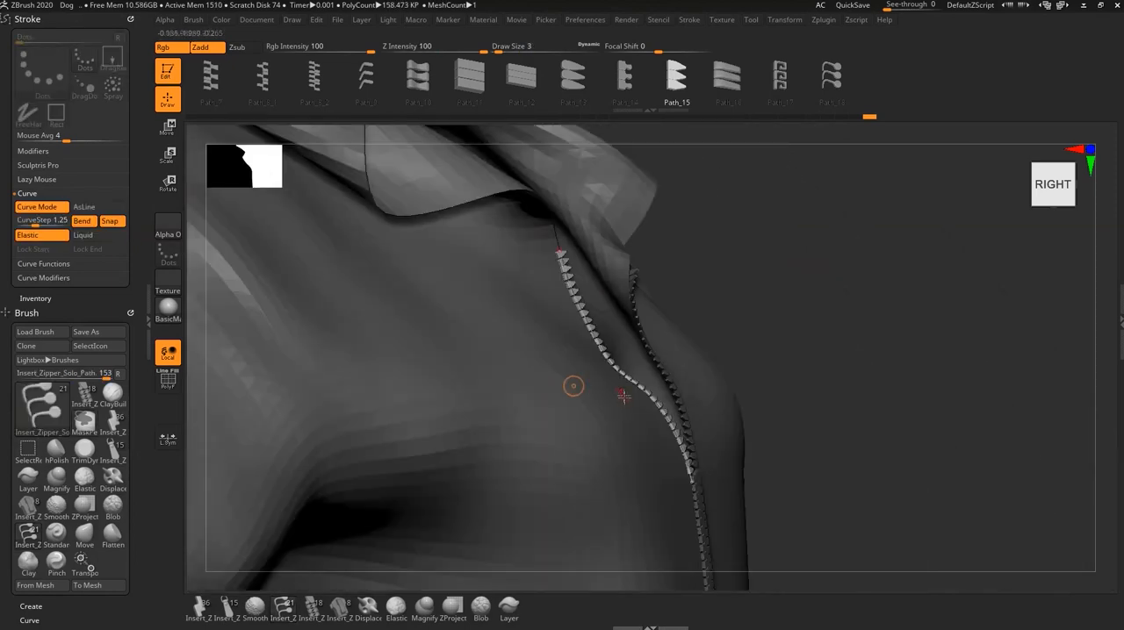
right_click_drag(641, 400, 569, 406)
mouse_move(688, 436)
right_mouse_down("alt")
mouse_move(626, 487)
mouse_move(630, 444)
right_mouse_up("alt")
mouse_move(710, 528)
right_mouse_down("alt")
mouse_move(549, 382)
mouse_move(536, 420)
right_mouse_up("alt")
right_click_drag(671, 435, 825, 376)
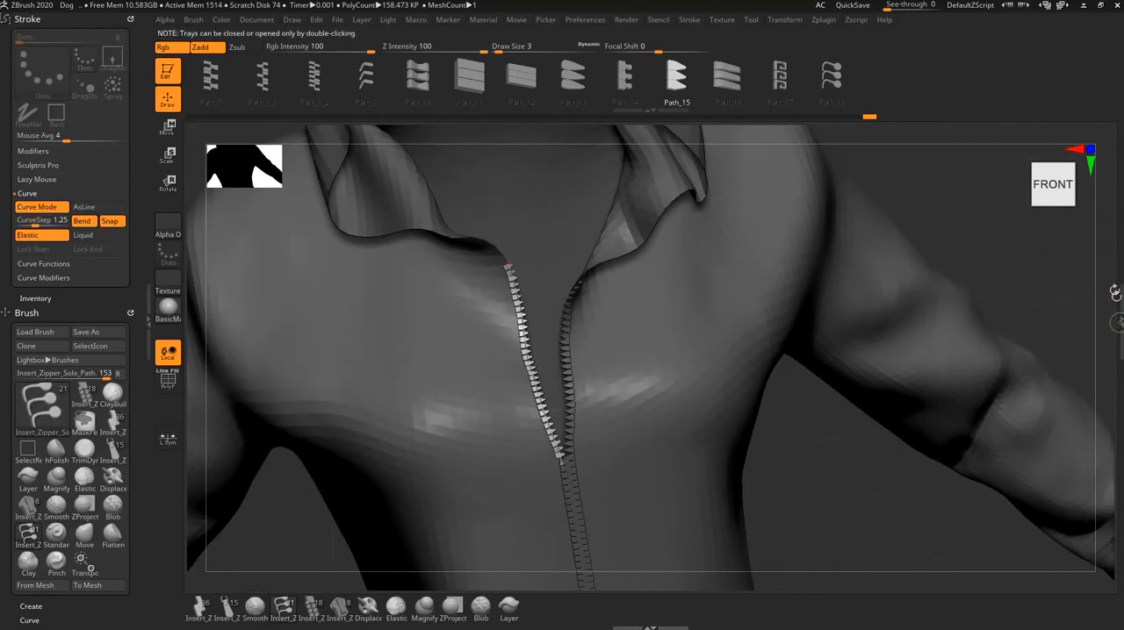
double_click(1115, 294)
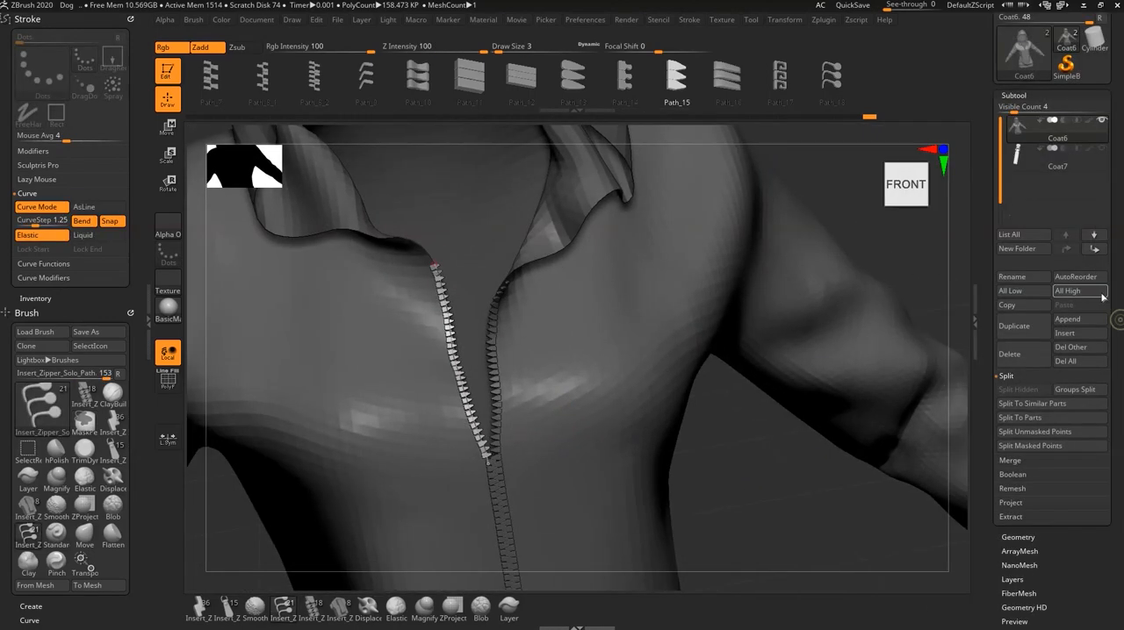
left_click(1104, 150)
right_click_drag(631, 391, 755, 456, "alt")
left_click(756, 471, "ctrl")
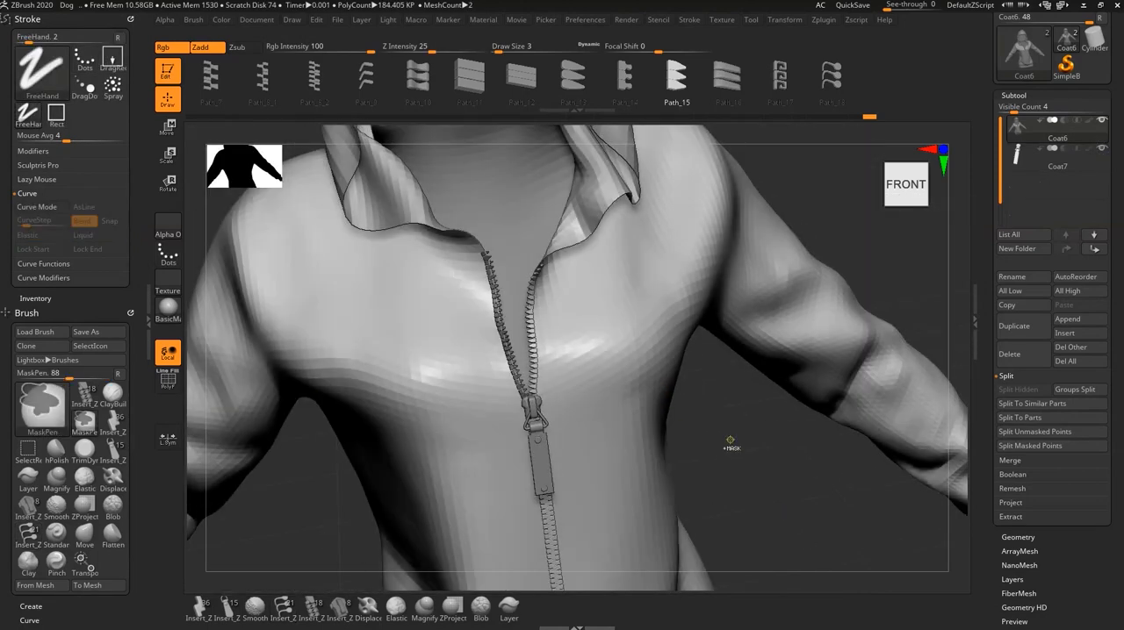
left_click_drag(727, 418, 795, 483, "ctrl")
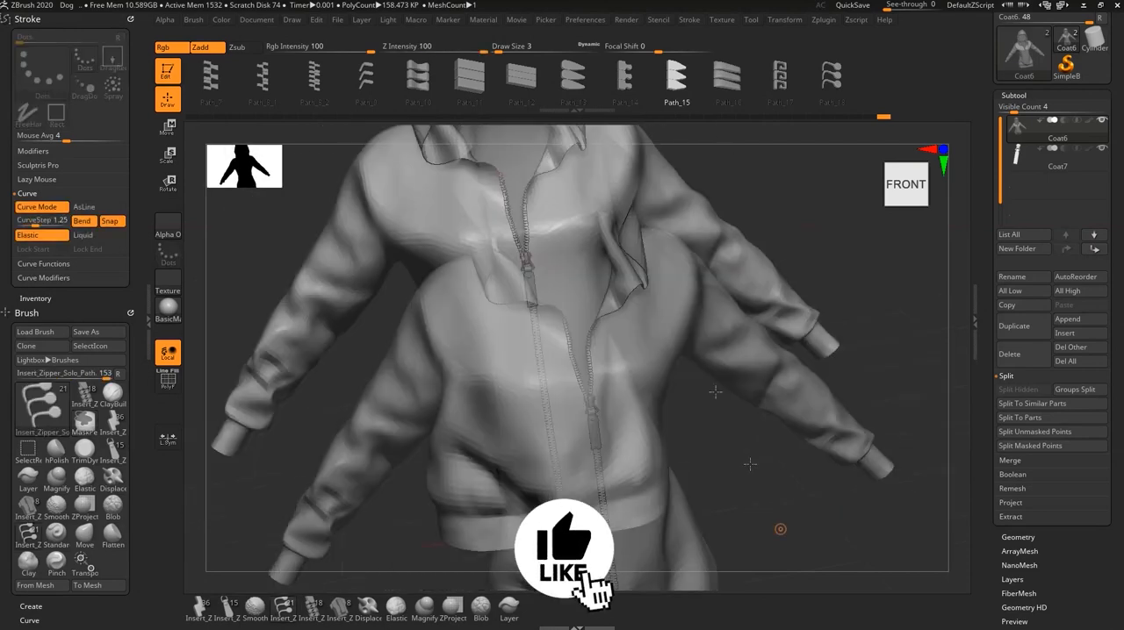